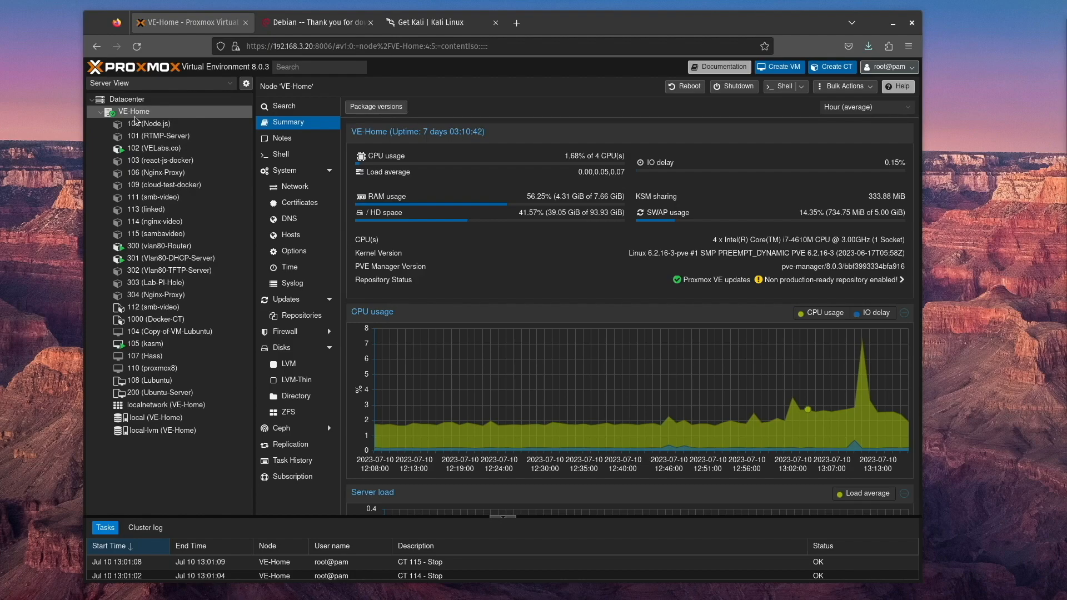
Open the ISO images of the local storage and choose debian-12.0.0-amd64-netinst.iso from the Desktop's iso folder for upload
left_click(160, 418)
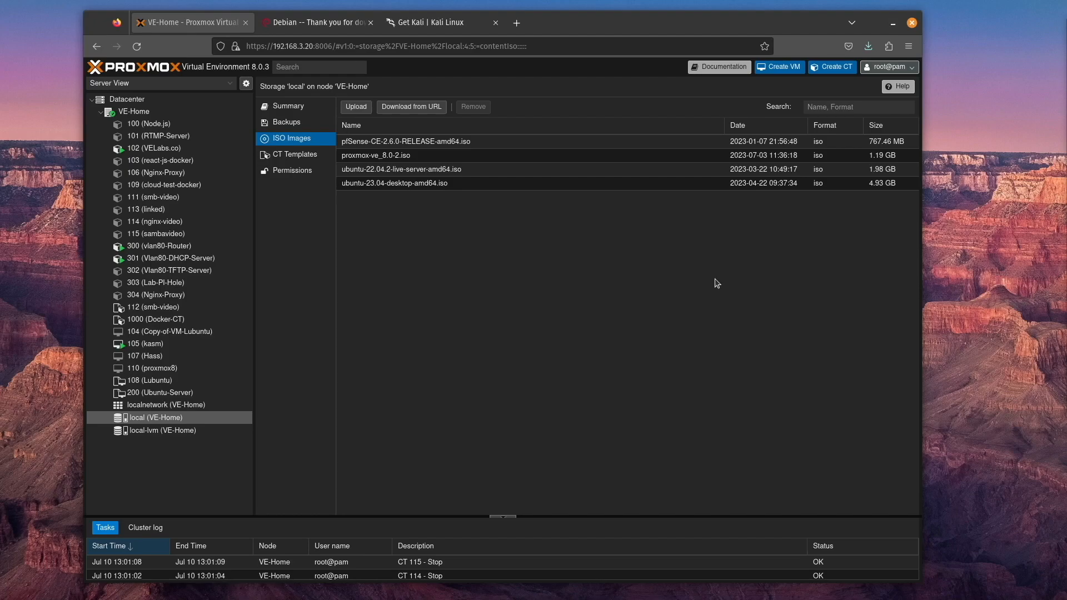
left_click(356, 107)
left_click(578, 282)
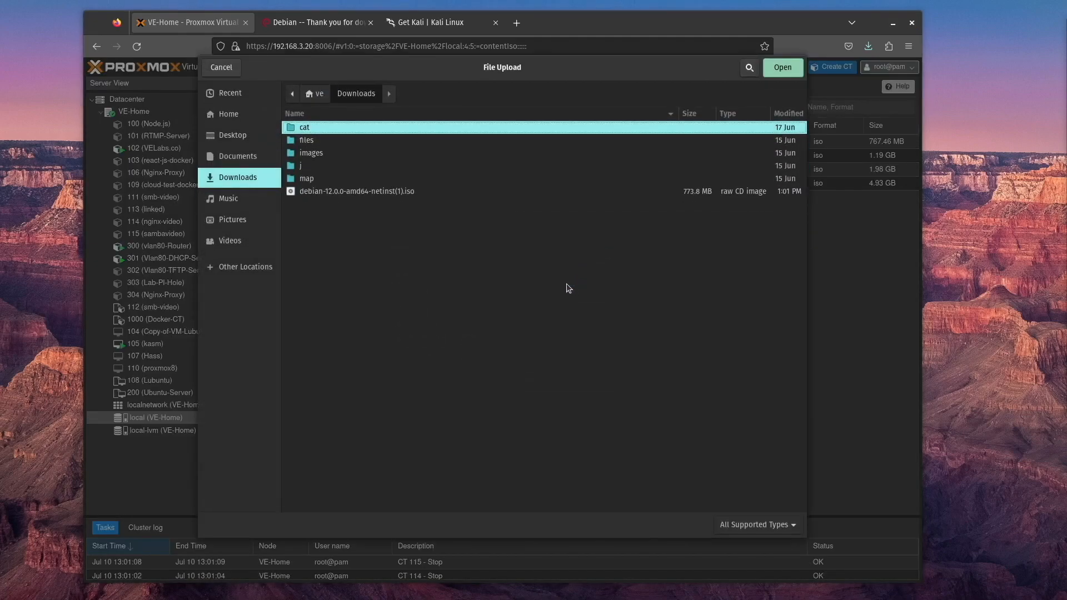
left_click(261, 137)
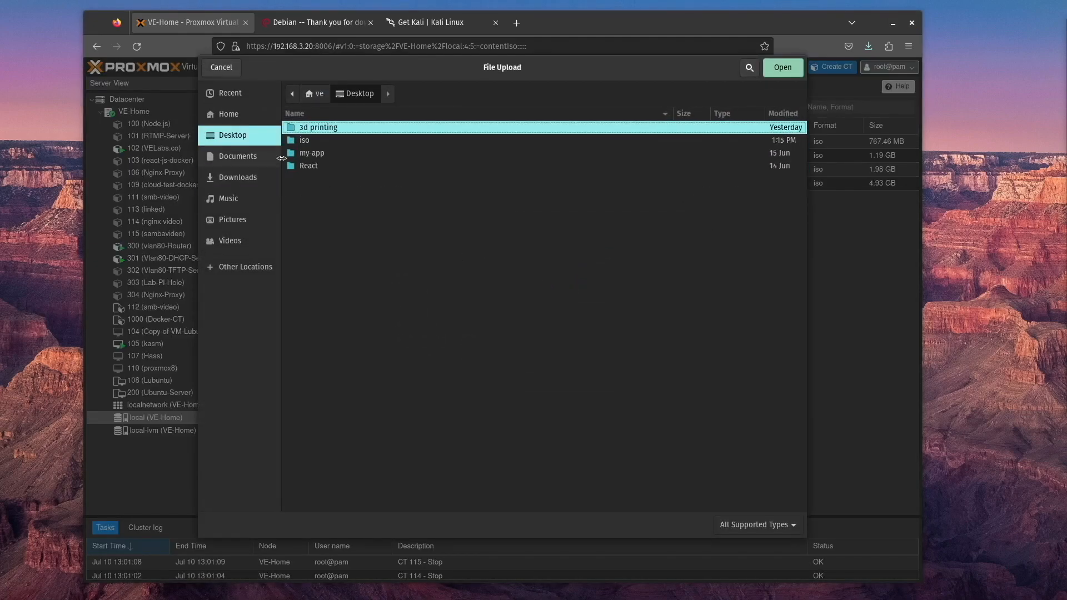
double_click(305, 141)
double_click(316, 128)
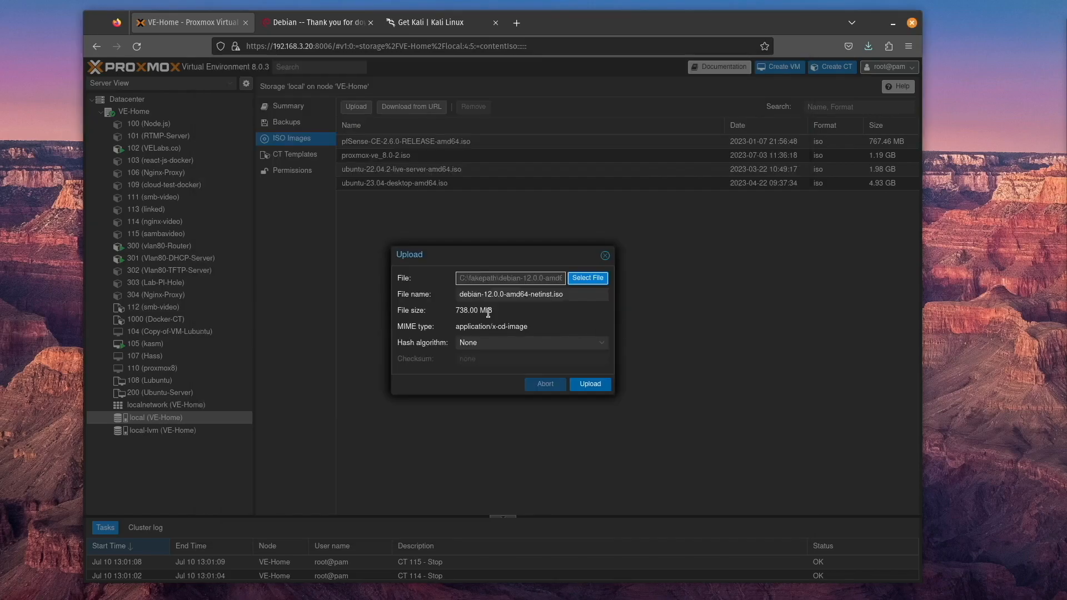
Upload the chosen Debian ISO with the hash algorithm kept at None and close the copy task viewer
left_click(524, 346)
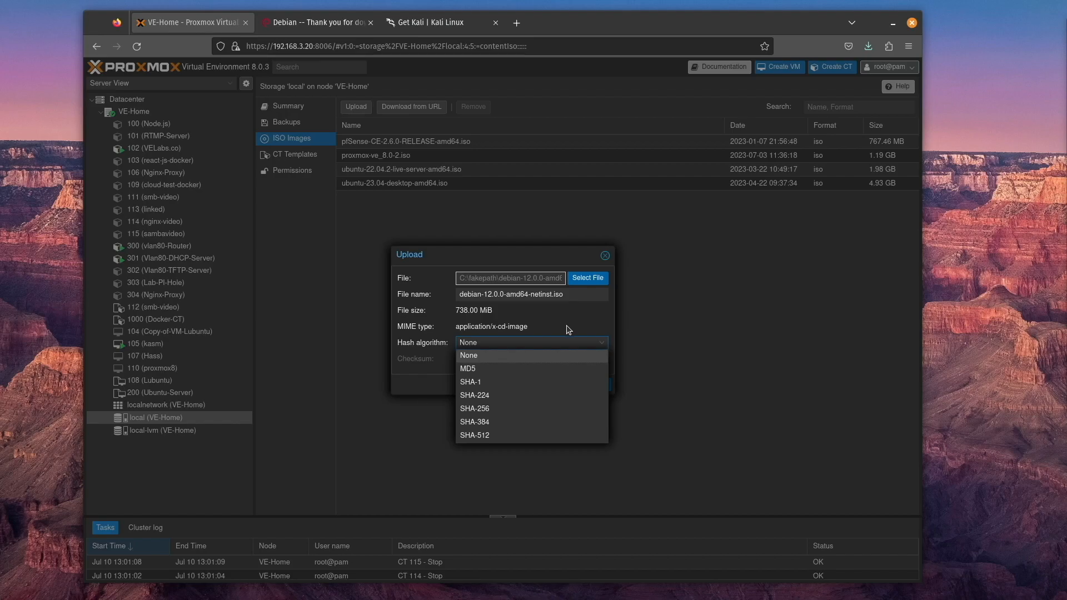
left_click(517, 357)
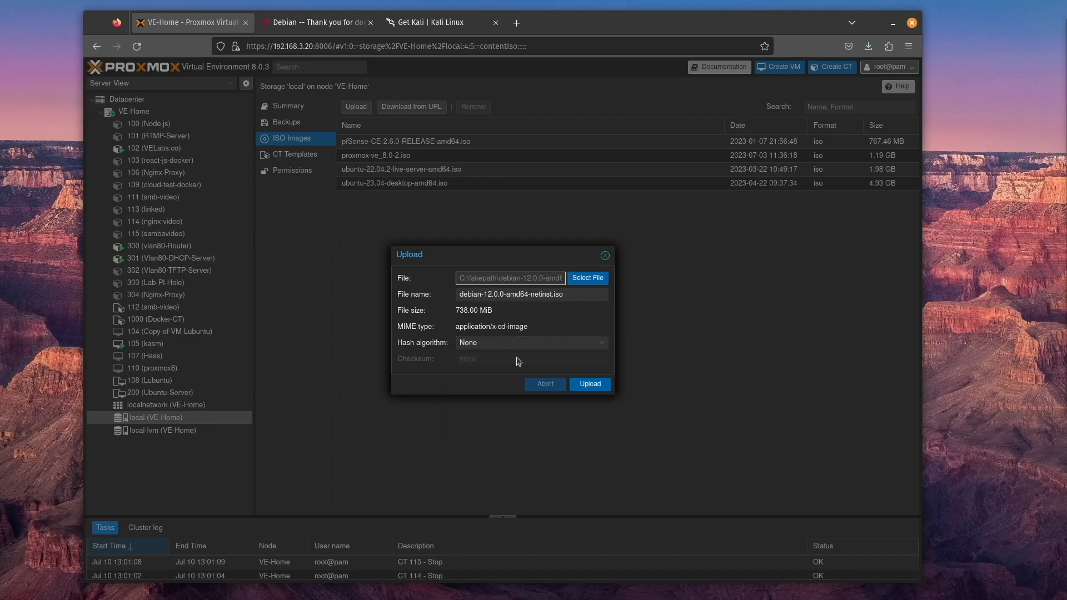
left_click(584, 389)
left_click_drag(315, 305, 288, 304)
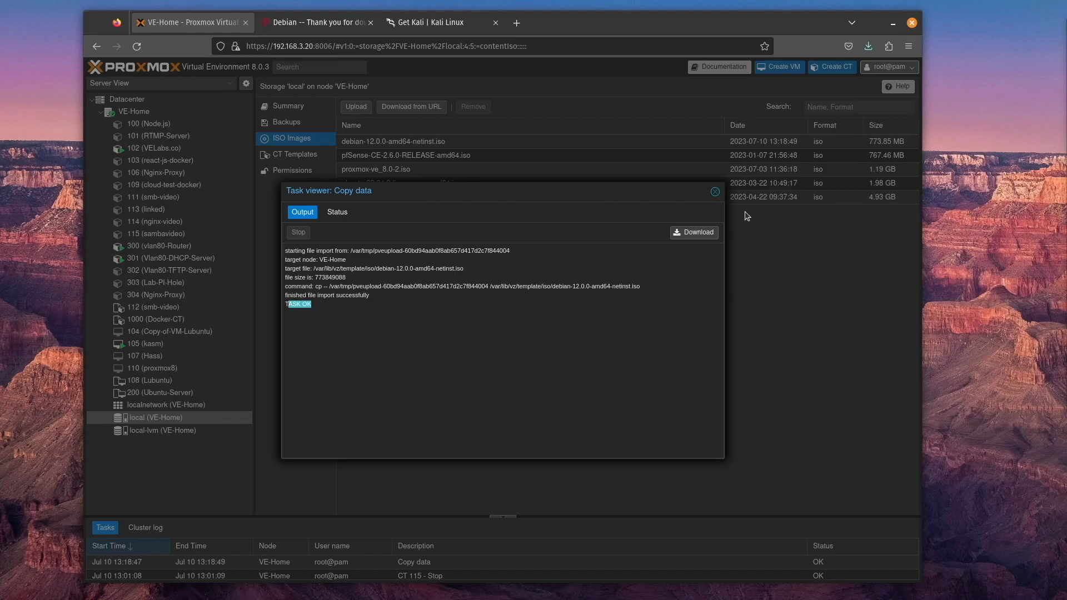
left_click(715, 192)
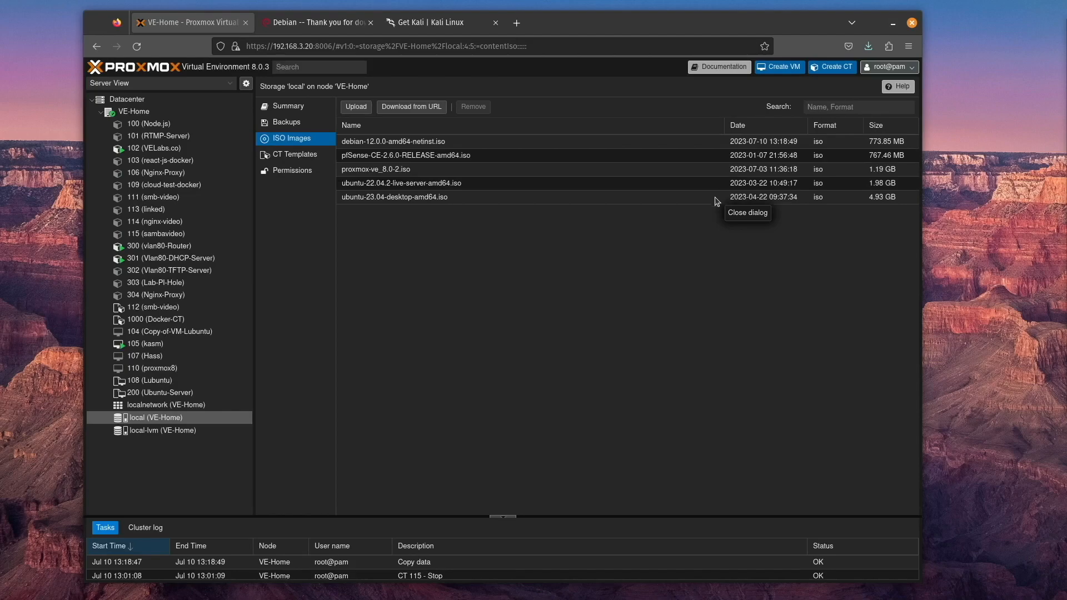
Remove debian-12.0.0-amd64-netinst.iso from the local storage's ISO images and confirm the removal
left_click(355, 140)
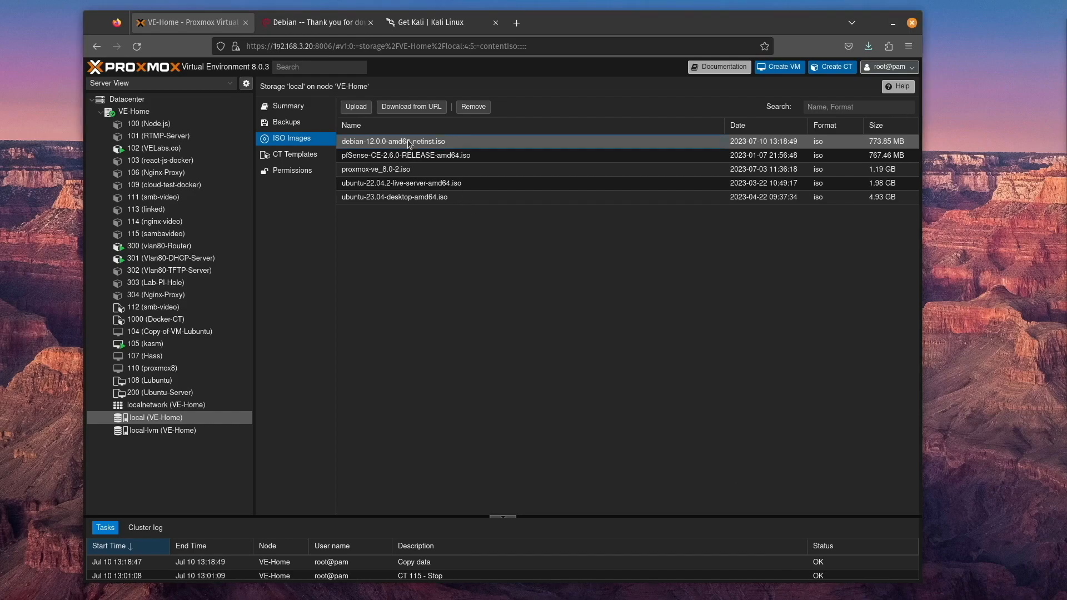
left_click(473, 107)
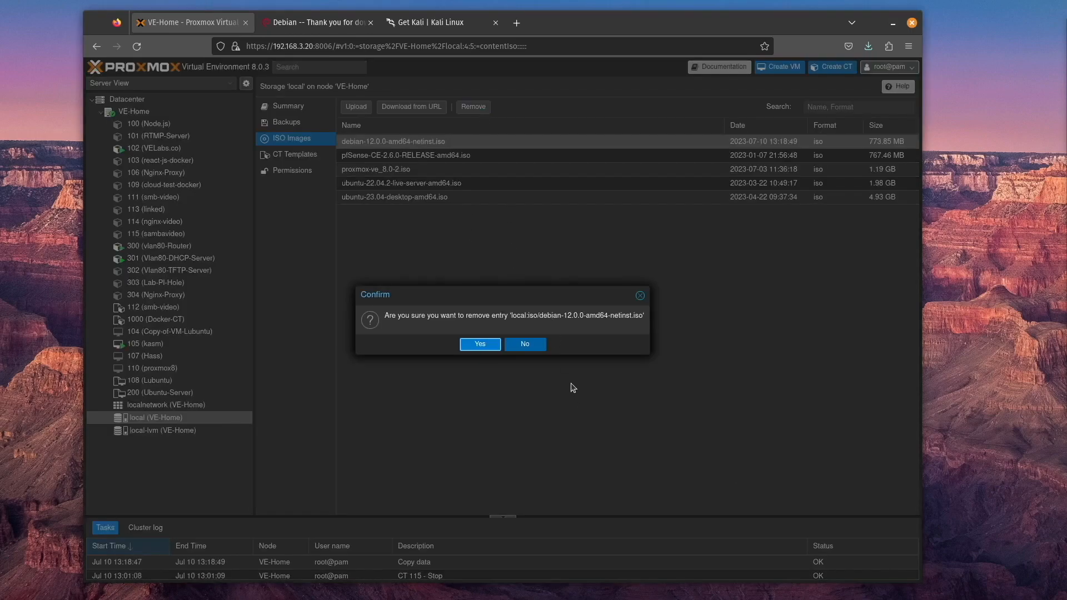
left_click(481, 344)
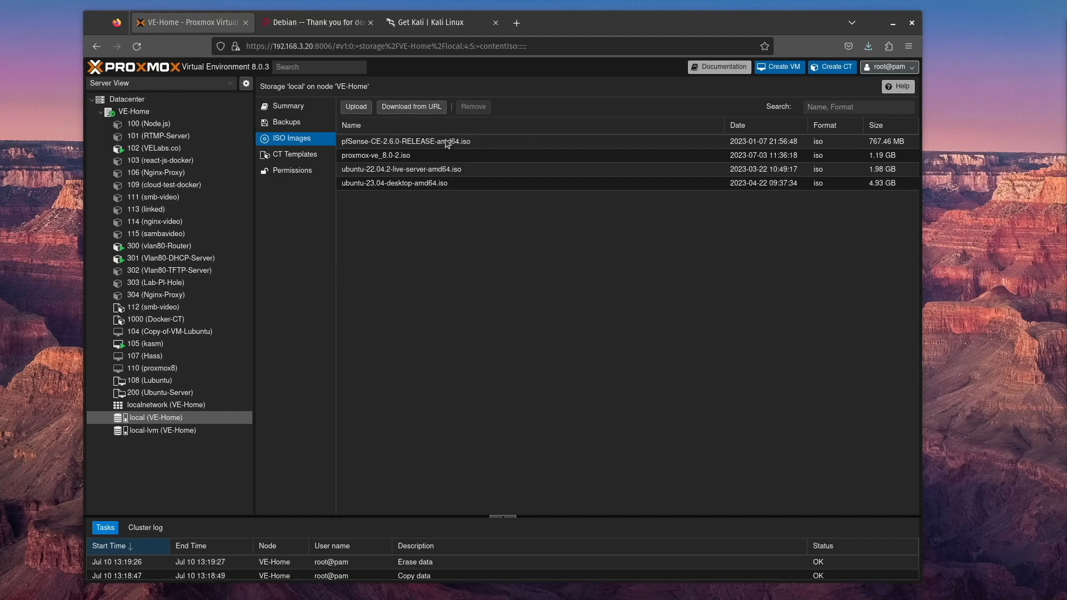
Set up a download from URL with advanced options shown, using the debian-12.0.0-amd64-netinst.iso link from Debian's download page, and query the URL
left_click(425, 107)
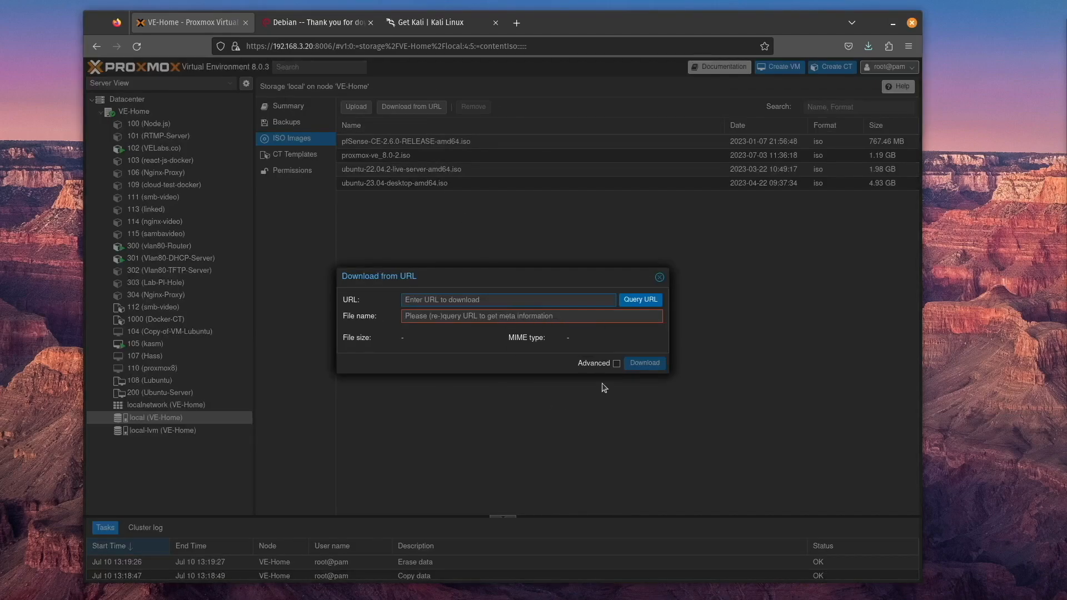
left_click(619, 366)
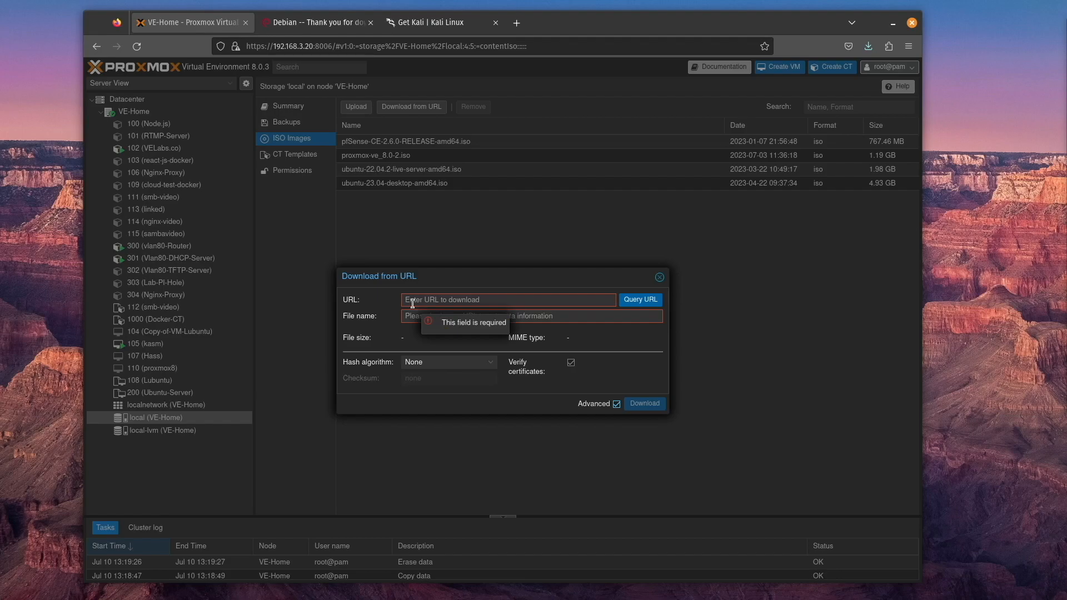
key("ctrl+Tab")
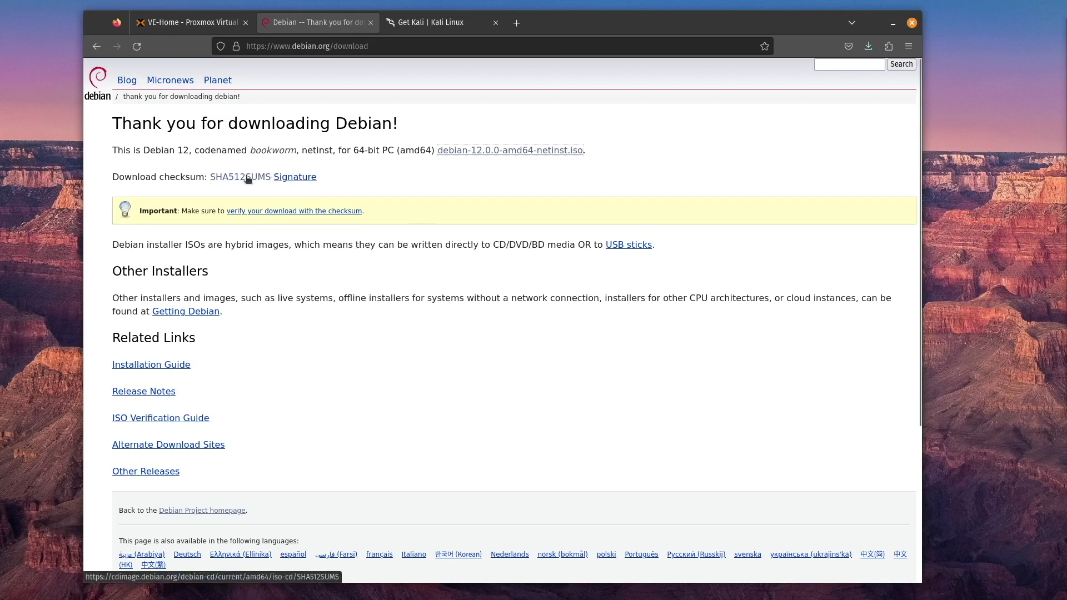
right_click(492, 156)
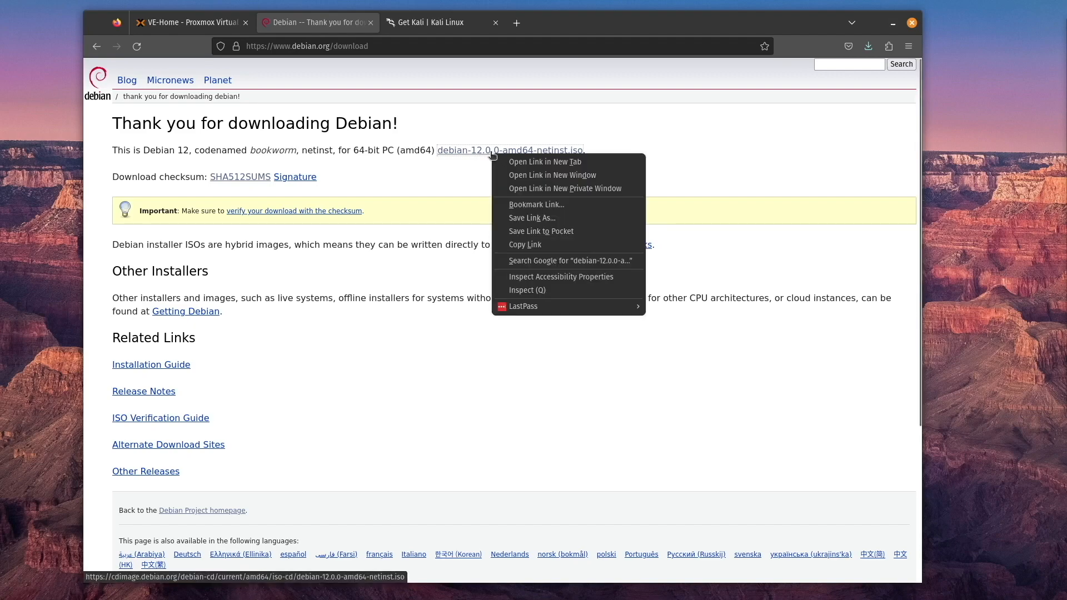
left_click(567, 245)
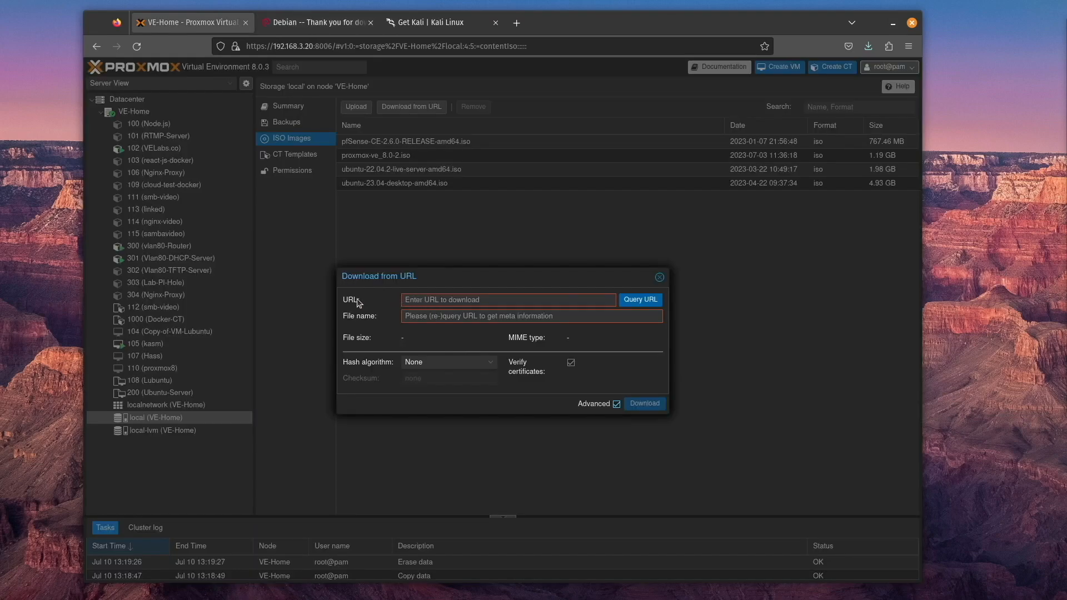
right_click(423, 300)
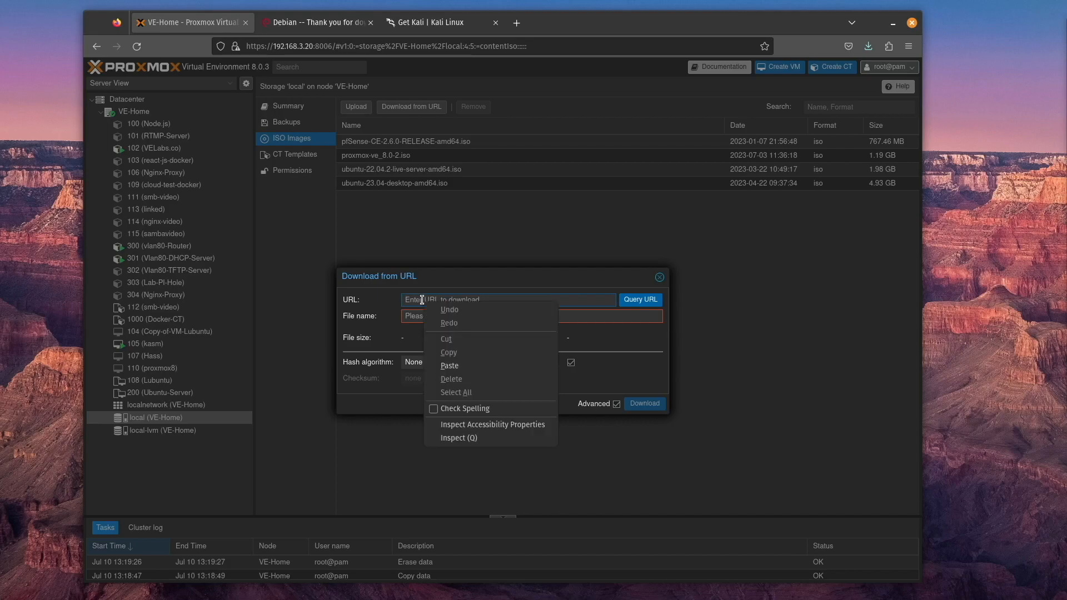
left_click(479, 364)
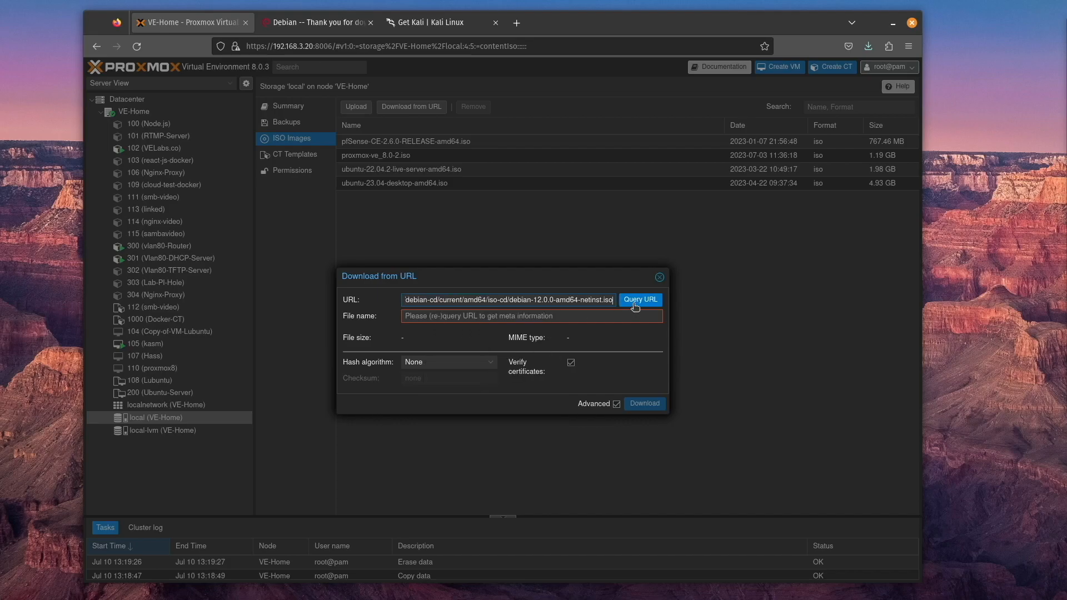
left_click(635, 306)
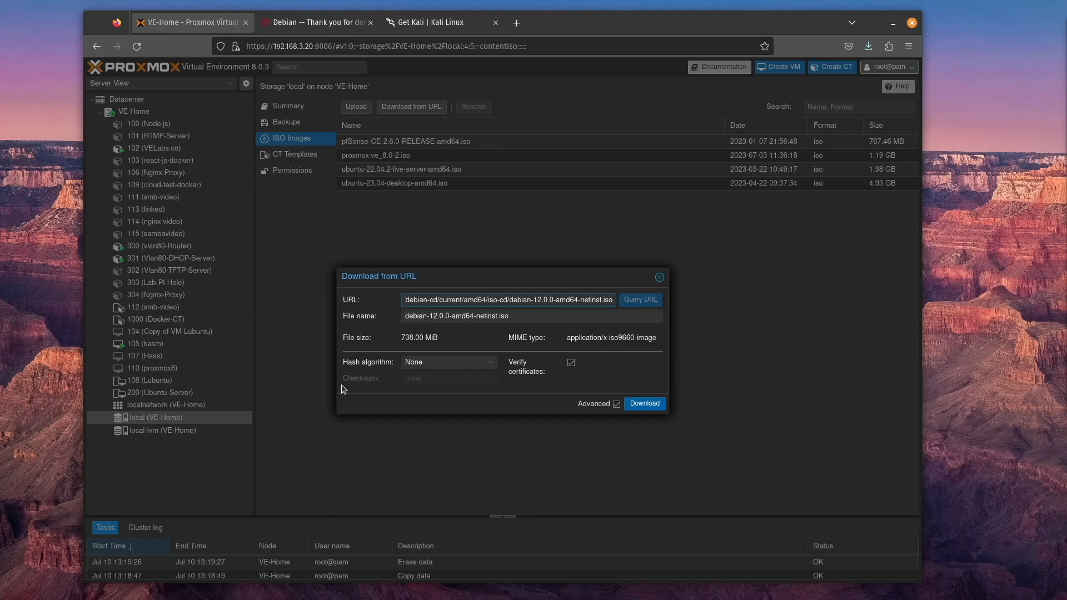
Set the hash algorithm to SHA-512 and paste the debian-12.0.0-amd64-netinst.iso checksum from Debian's SHA512SUMS file
left_click(491, 363)
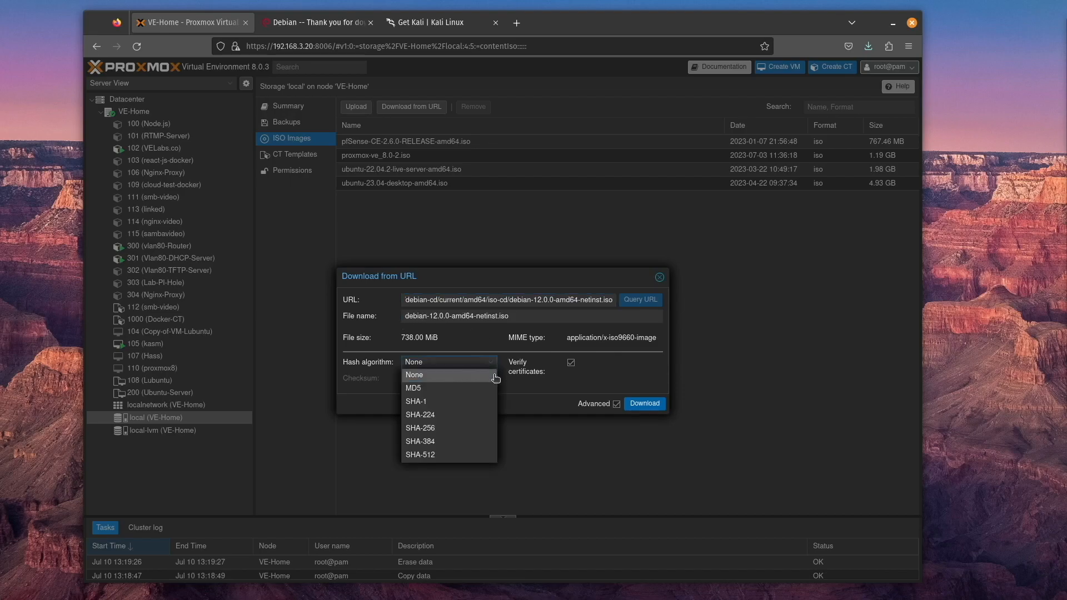
left_click(469, 455)
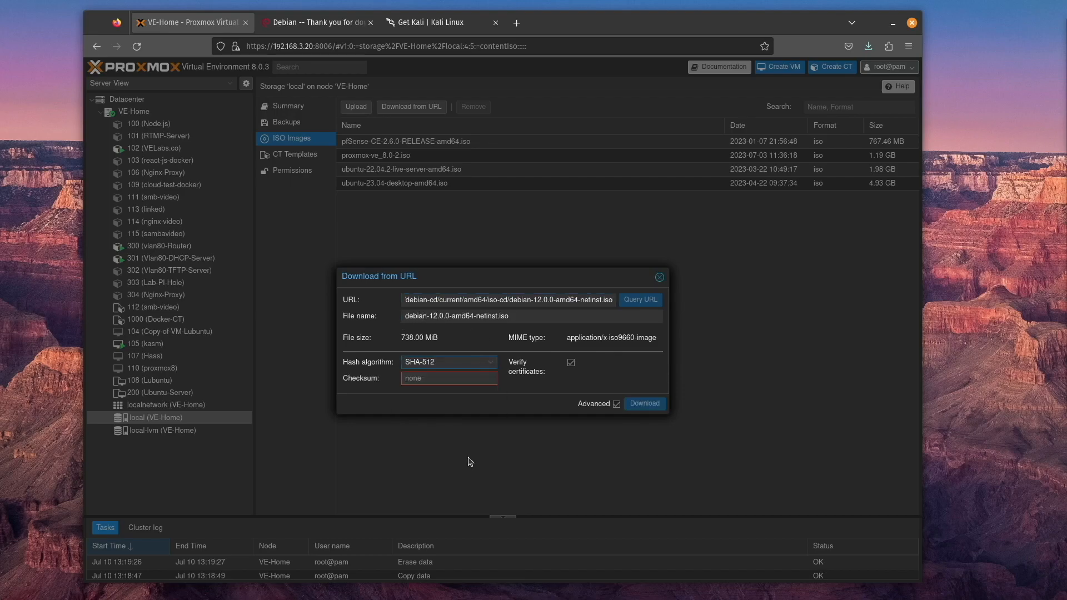
left_click(319, 22)
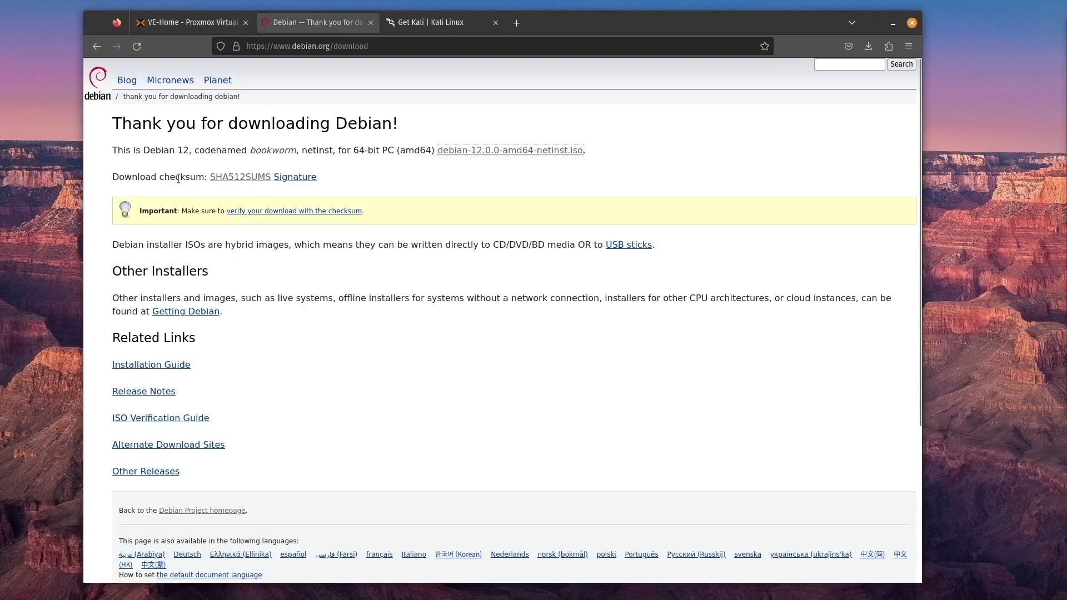
left_click(247, 181)
double_click(239, 69)
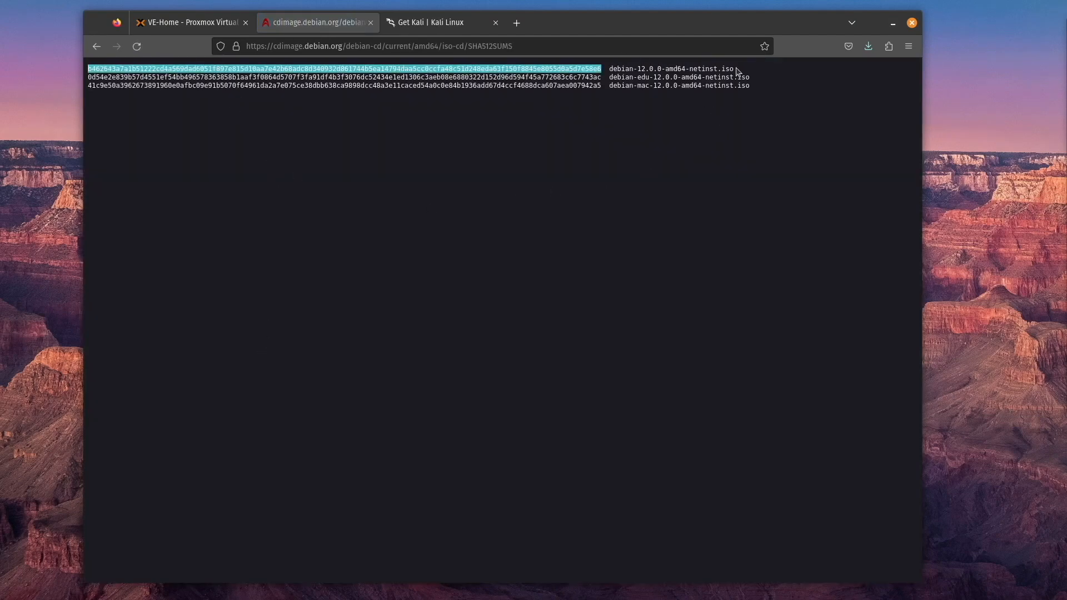
right_click(210, 70)
left_click(228, 76)
left_click(189, 22)
left_click(414, 380)
key("ctrl+v")
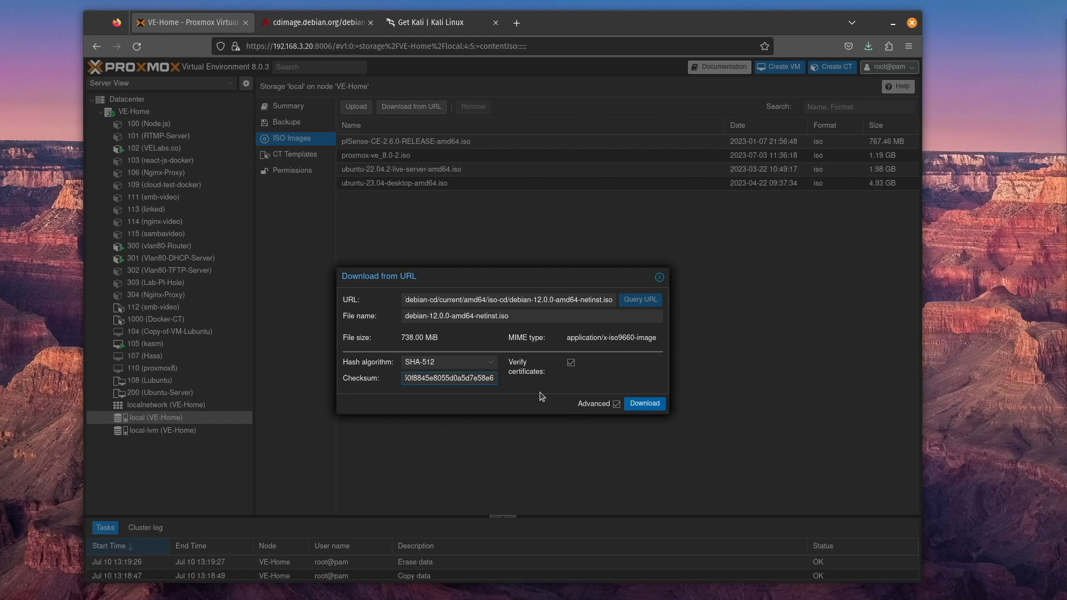
Start the Debian ISO download to local storage and follow its task output through to the end before closing the viewer
left_click(645, 403)
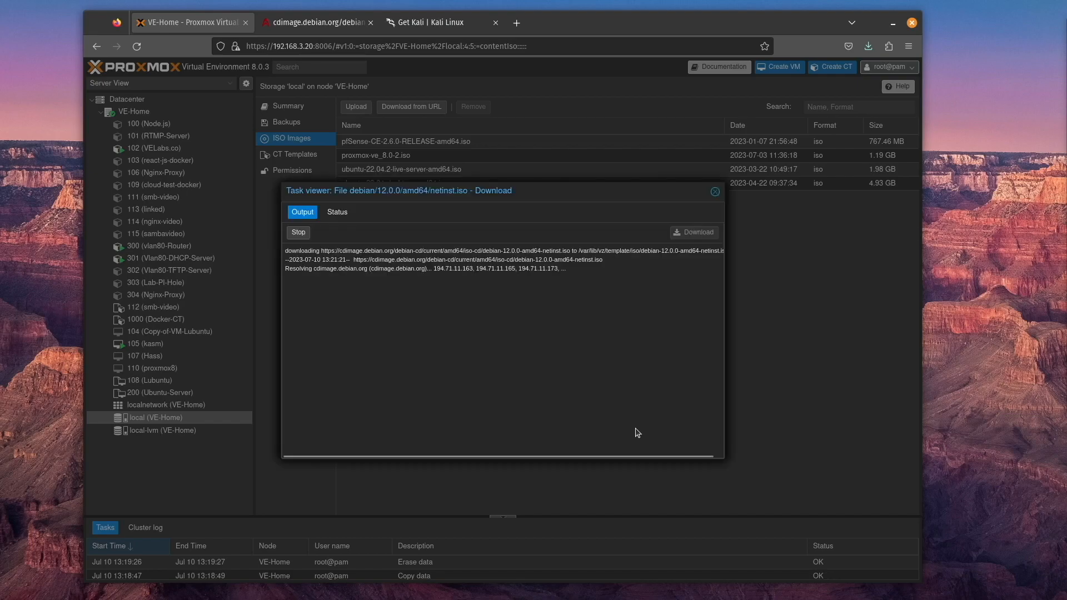
left_click(716, 192)
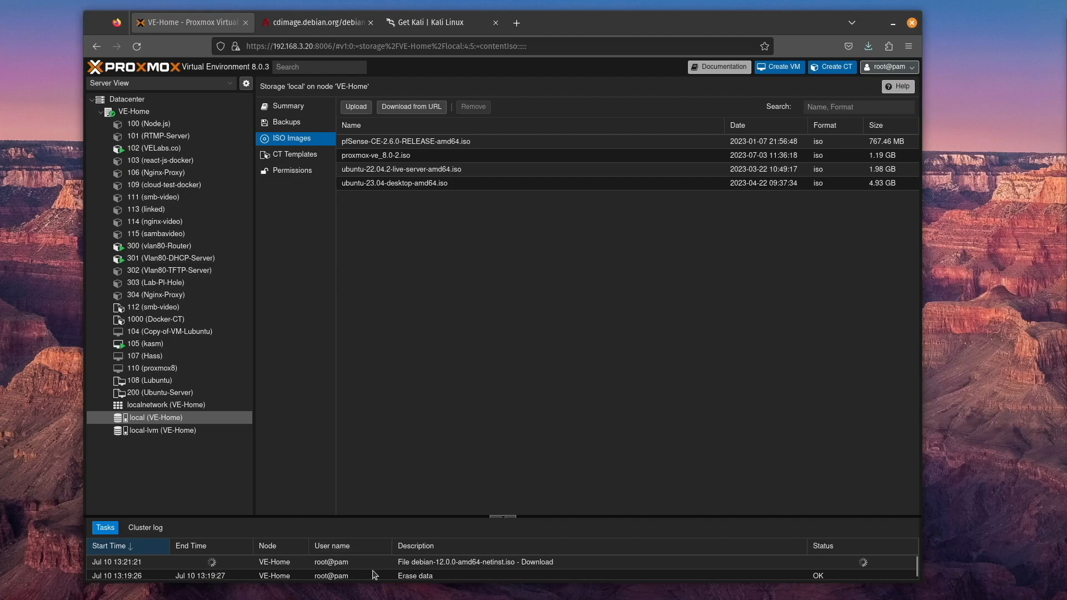
double_click(407, 563)
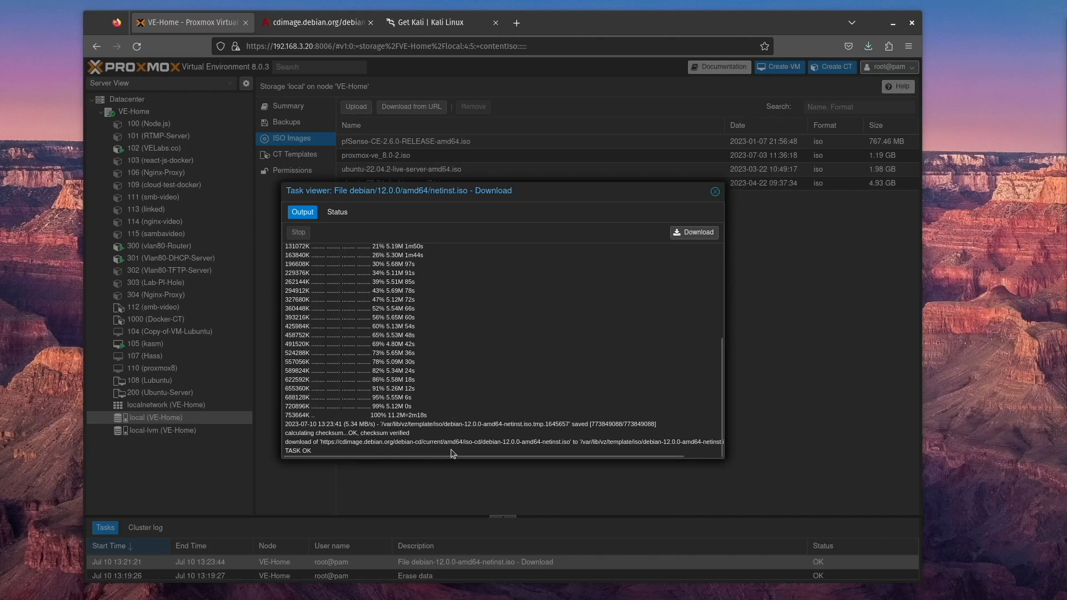
left_click(311, 451)
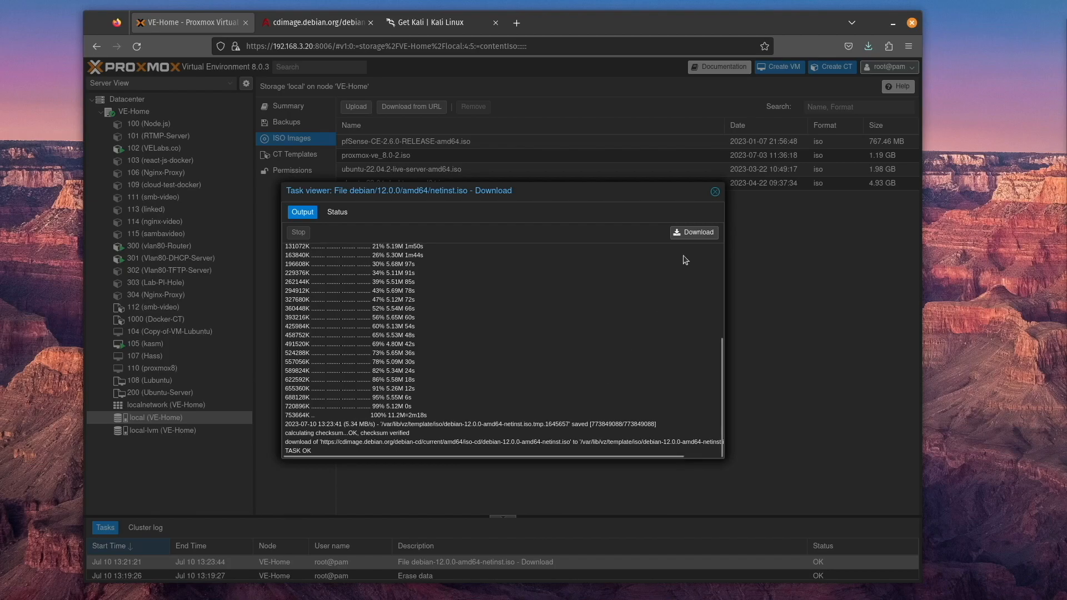
left_click(715, 192)
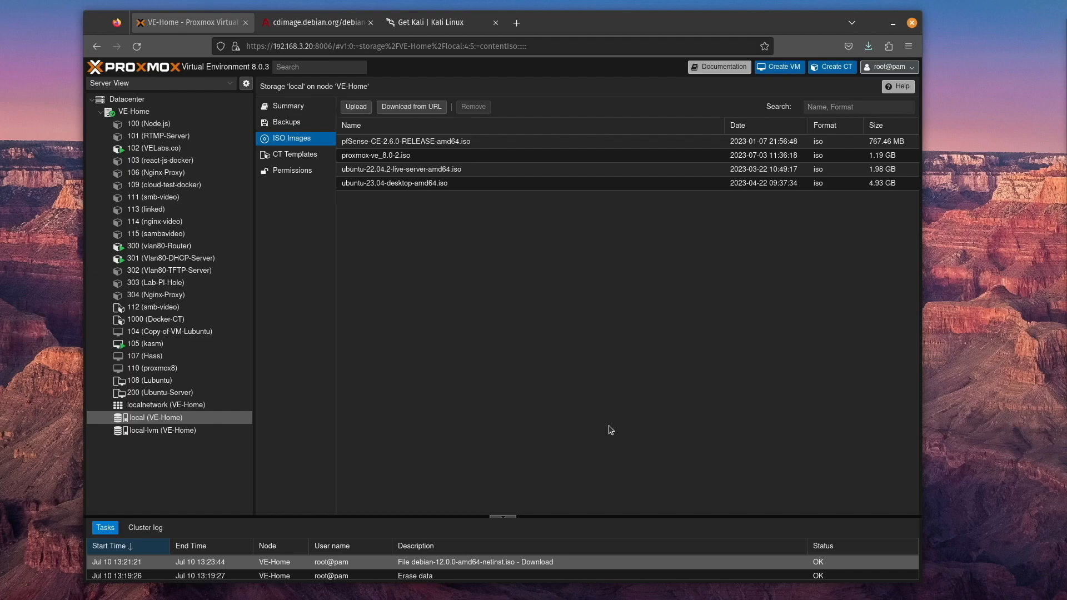
Start creating a new virtual machine on node VE-Home named debian and continue to the operating system settings
left_click(784, 67)
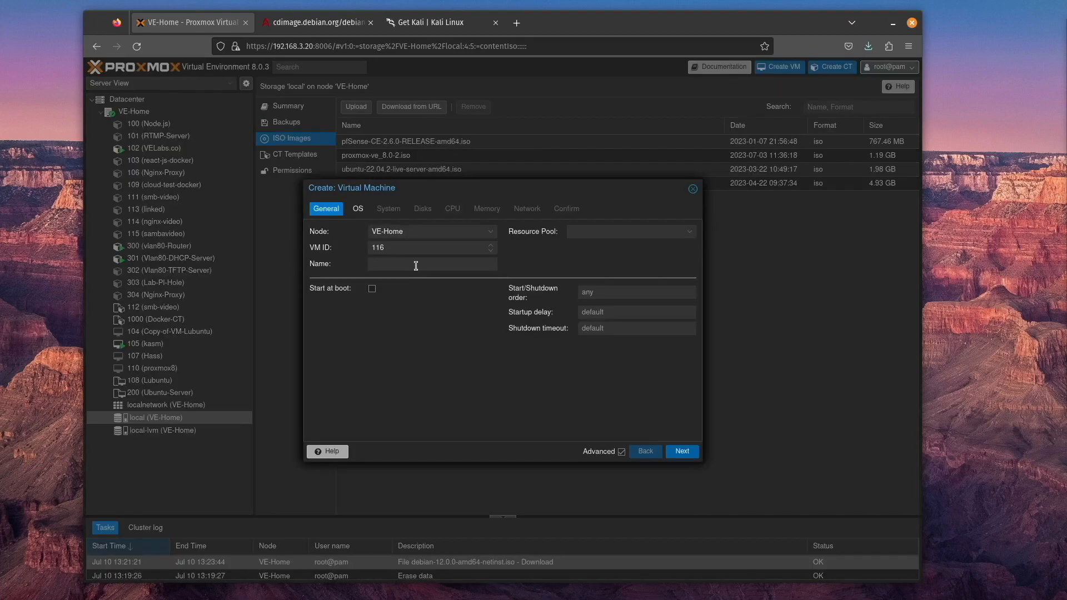
type("debian")
left_click(682, 452)
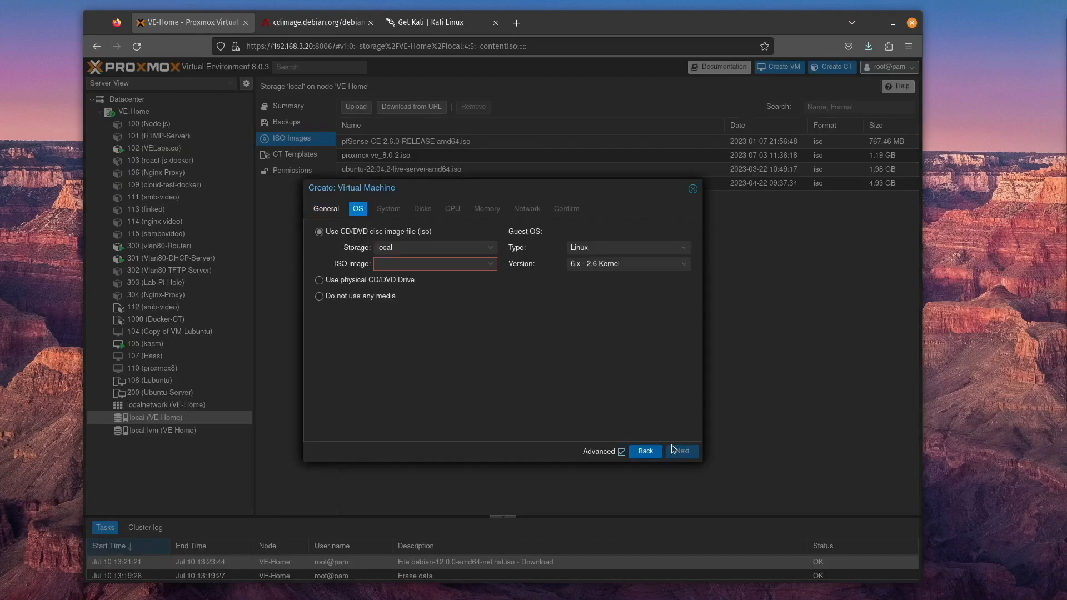
Use debian-12.0.0-amd64-netinst.iso from local storage as the virtual machine's ISO image and enable the Qemu Agent, continuing to the disk settings
left_click(489, 265)
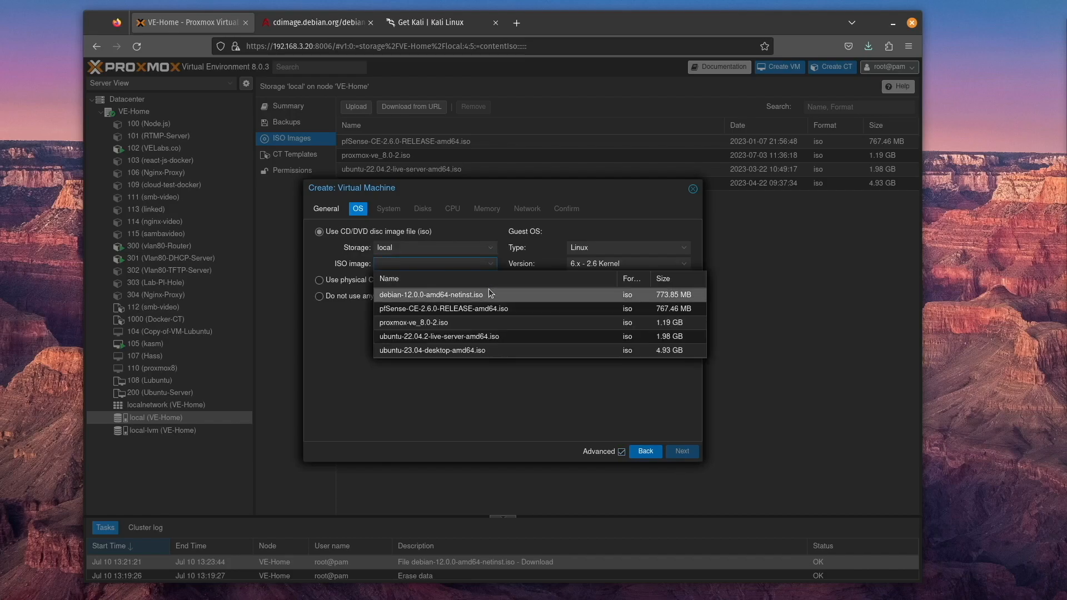
left_click(488, 293)
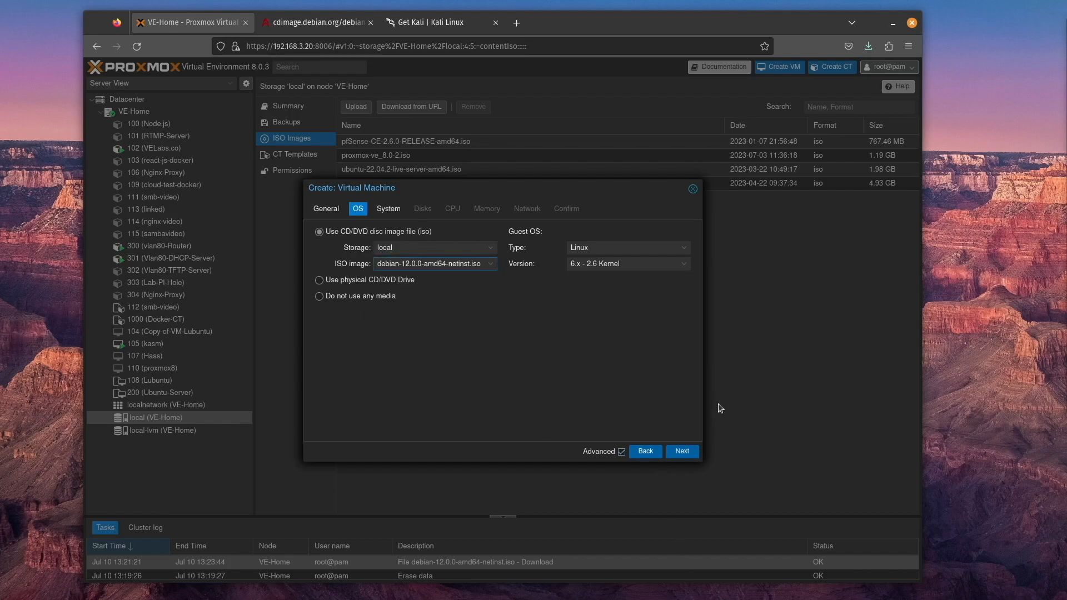
left_click(682, 451)
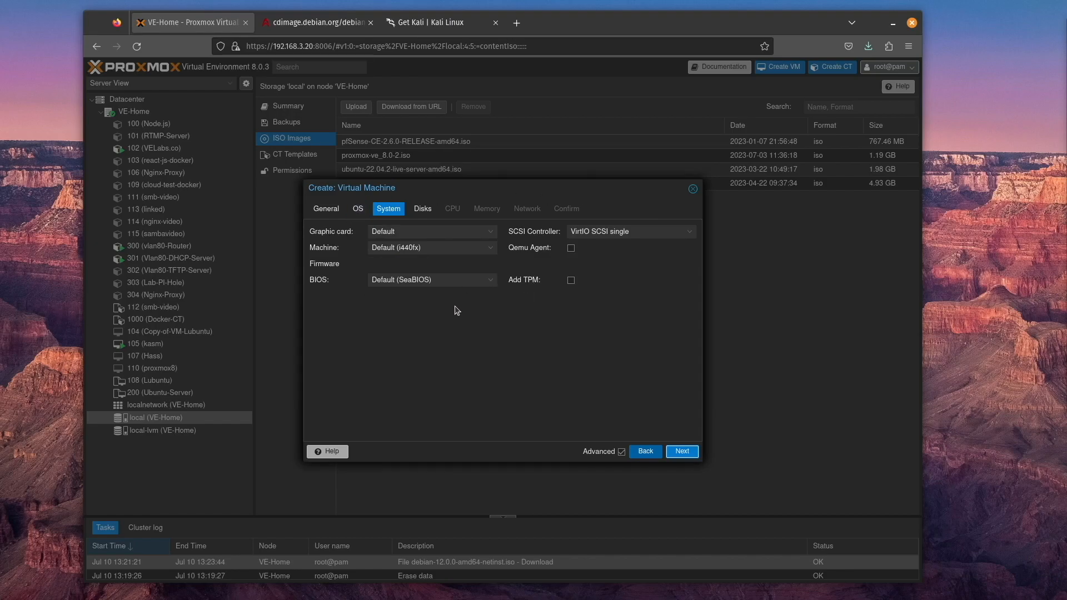
left_click(572, 249)
left_click(680, 451)
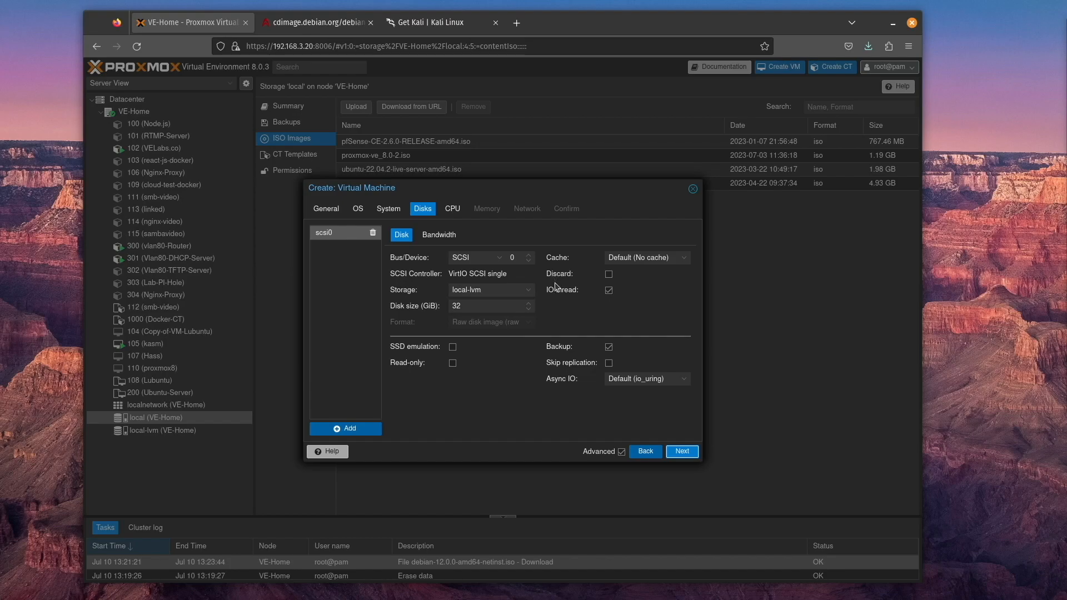
Enable Discard on the VM's disk and assign the VM 2 CPU cores, continuing to the memory settings
left_click(609, 275)
left_click(682, 451)
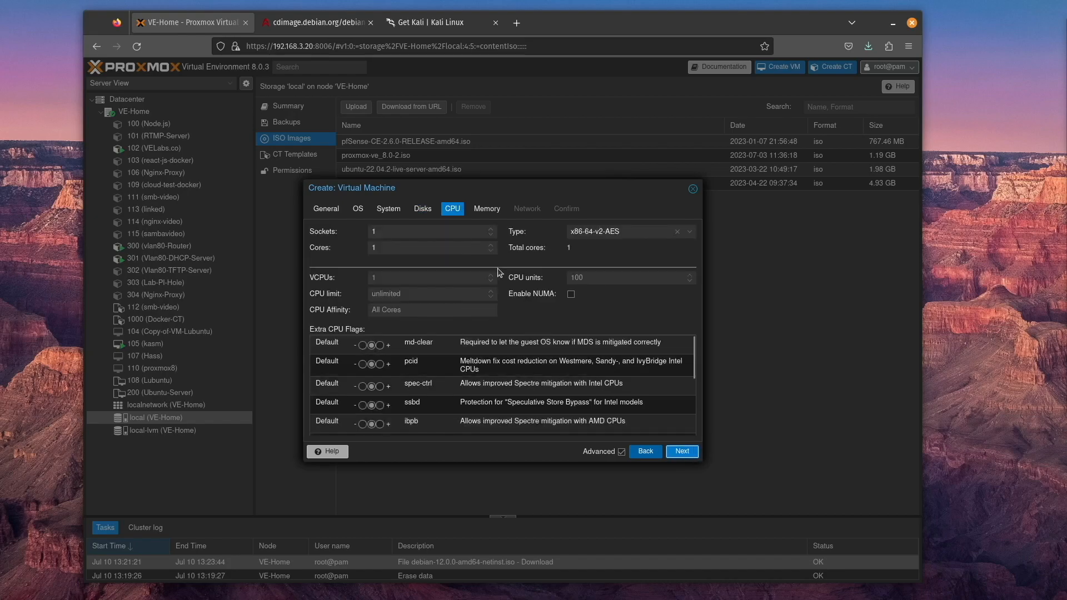
left_click(491, 245)
left_click(491, 245)
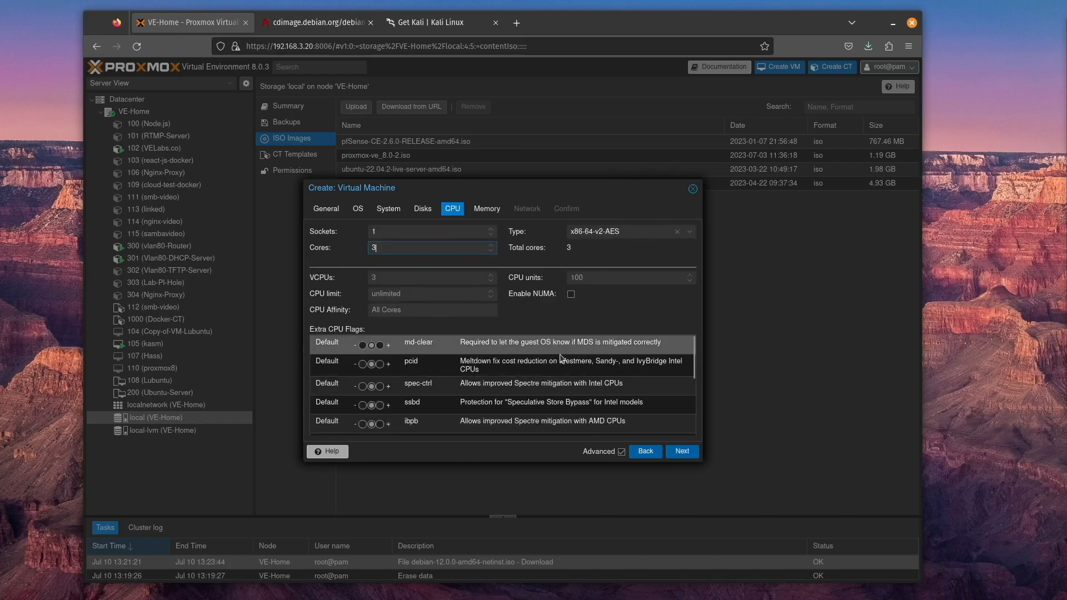
left_click(492, 250)
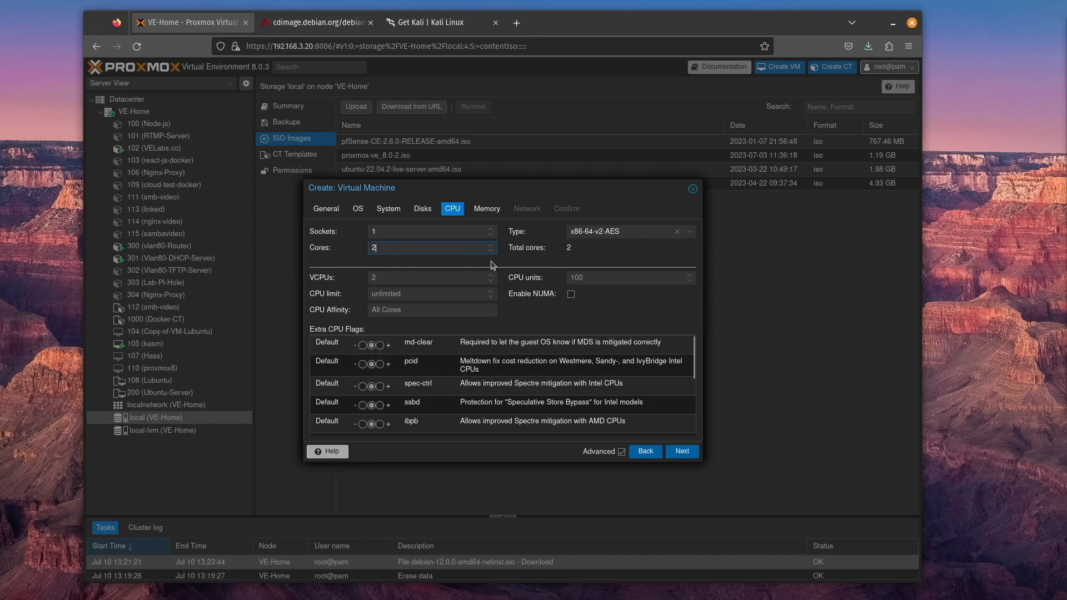
left_click(682, 451)
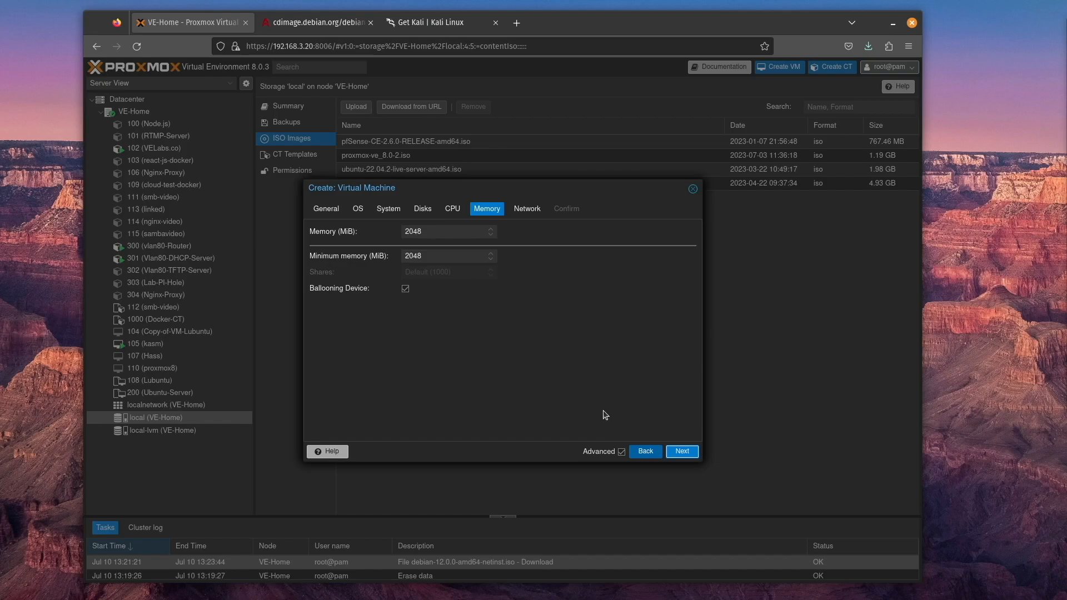
Keep the VM's memory at 2048 MiB and use vmbr3 (freedom-vm-ct) as its network bridge
left_click(680, 451)
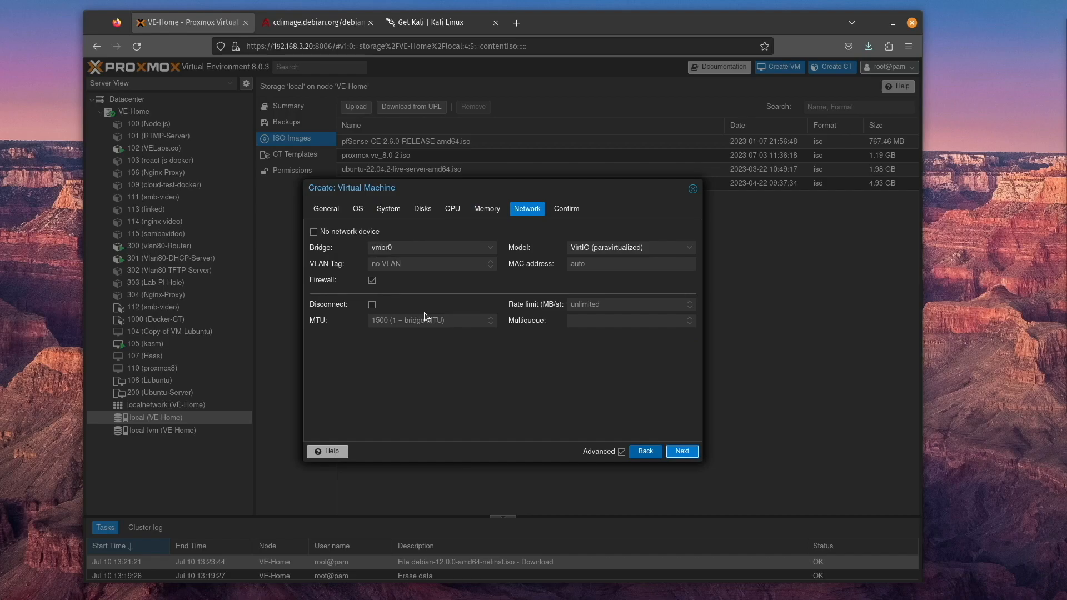
left_click(488, 248)
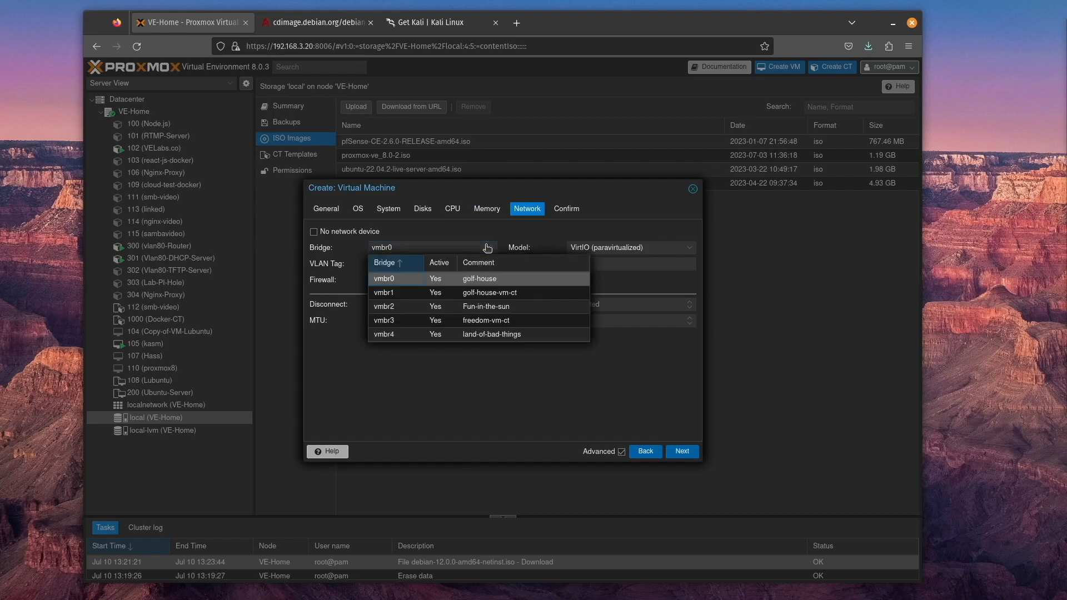
left_click(498, 324)
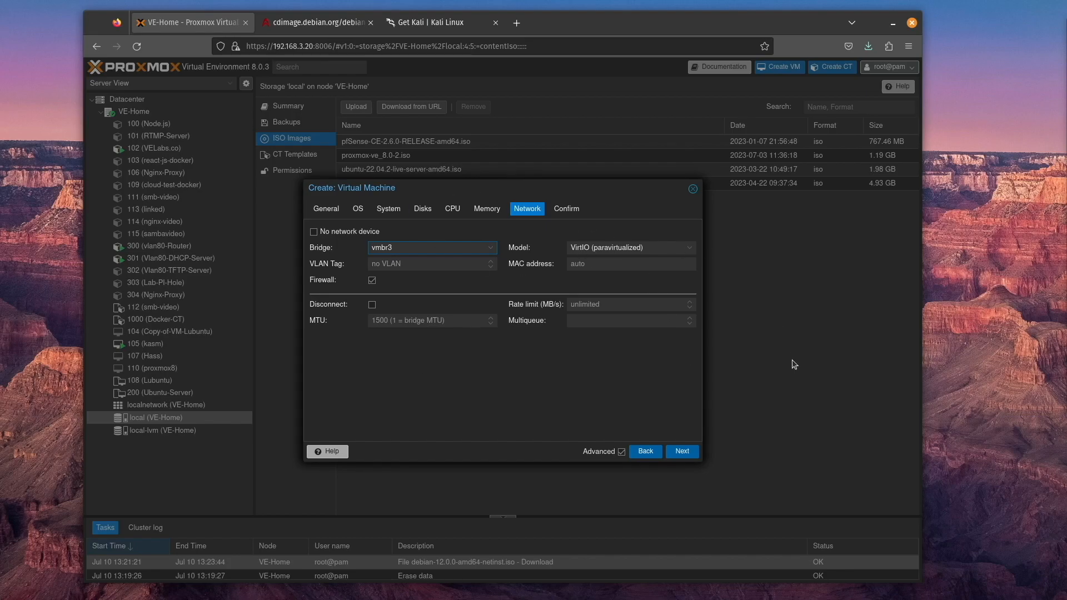
Review the VM's configuration summary and finish creating the virtual machine
left_click(676, 452)
scroll(532, 316, "down", 3)
scroll(533, 316, "up", 3)
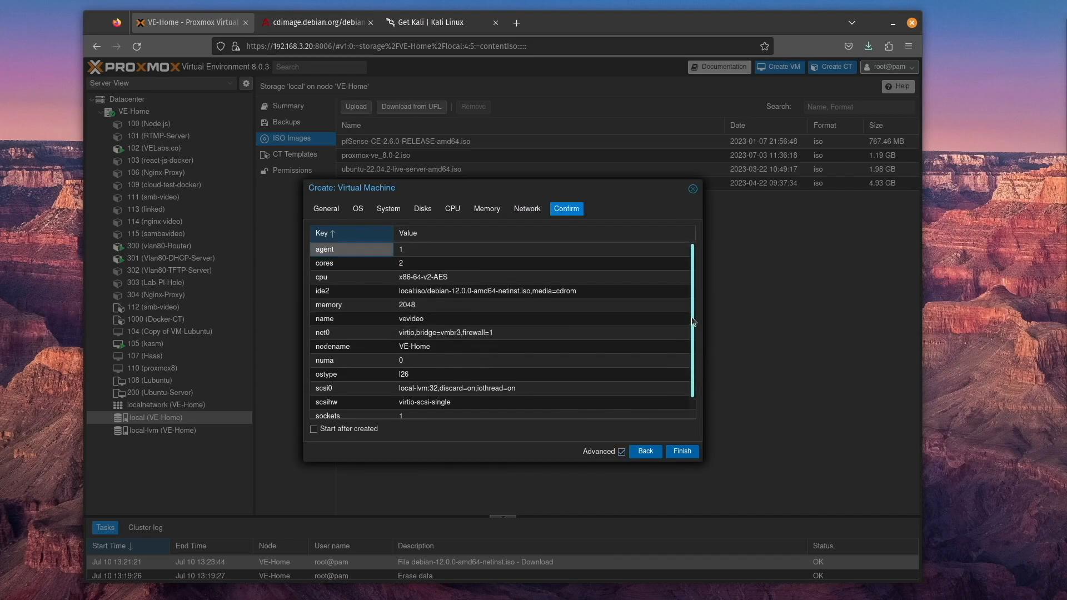
left_click(680, 451)
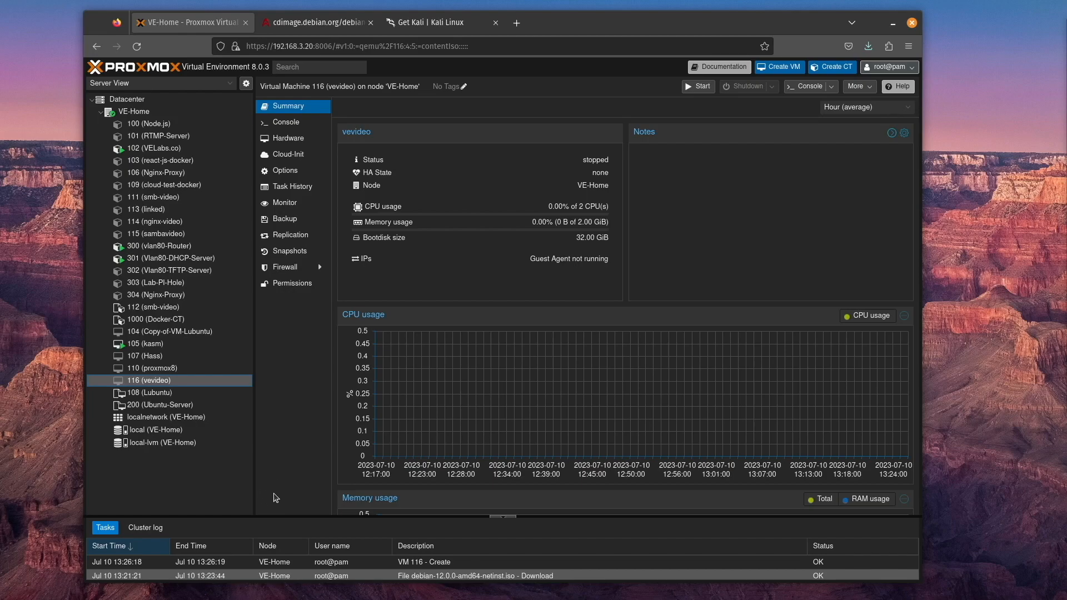
Examine the new VM's hardware and the graphic card choices for its display, leaving the display setting unedited
left_click(305, 141)
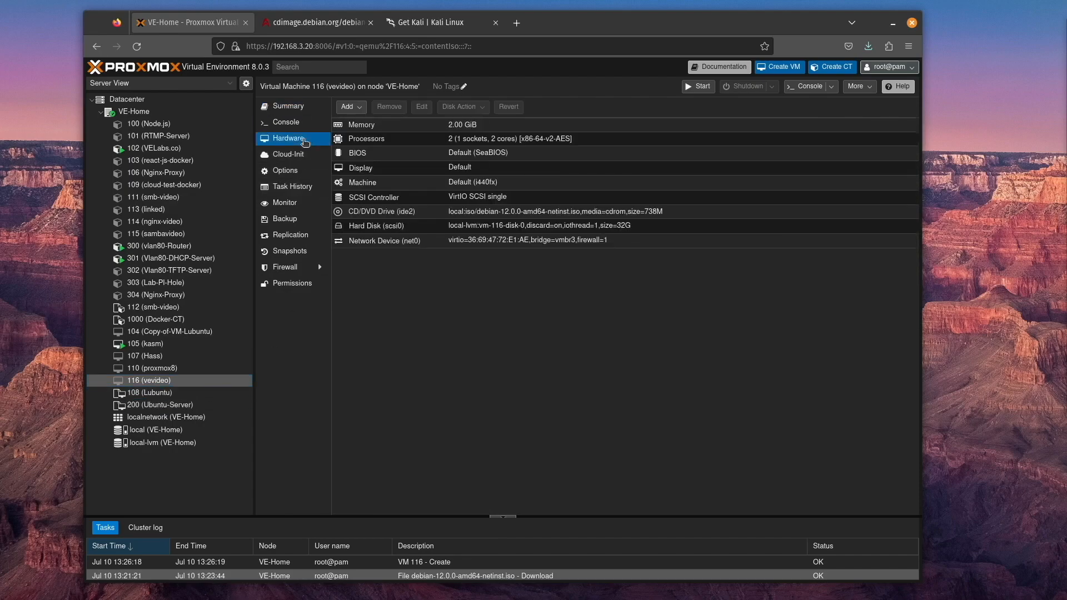
left_click(348, 106)
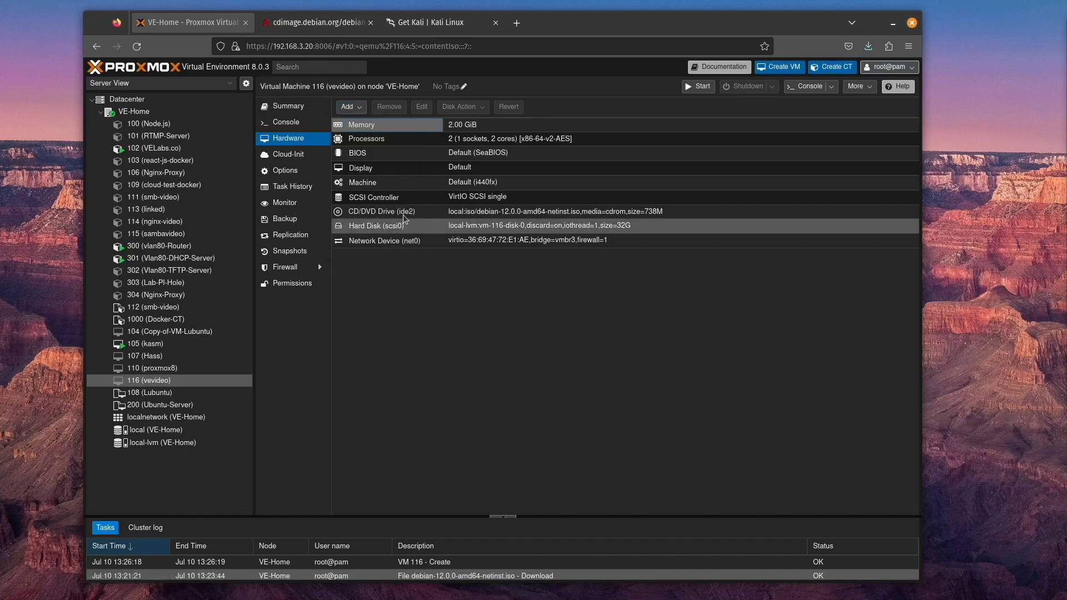
double_click(413, 166)
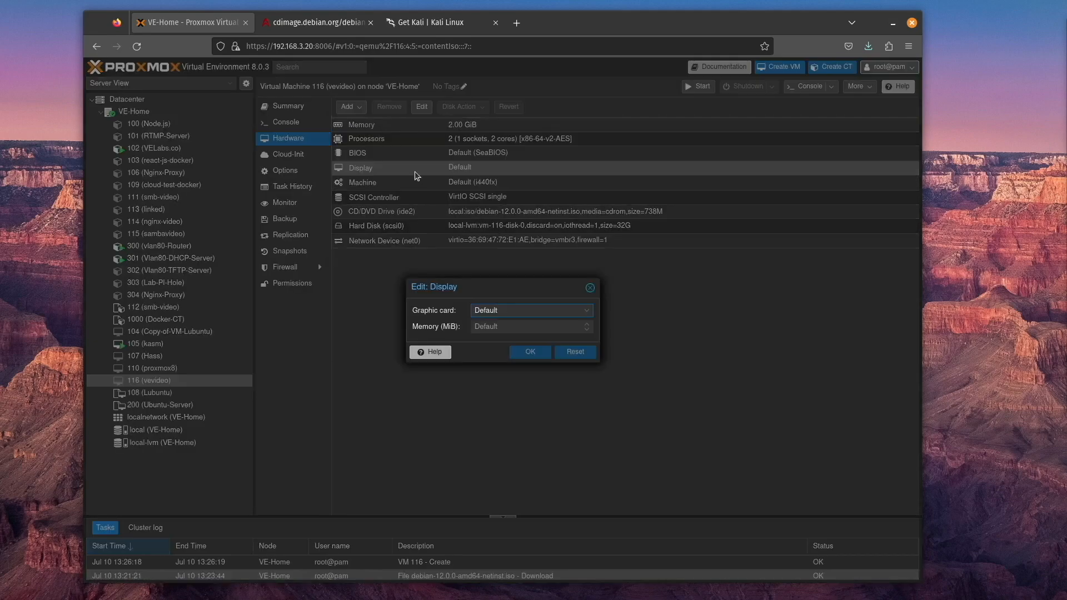
left_click(578, 311)
scroll(559, 427, "down", 1)
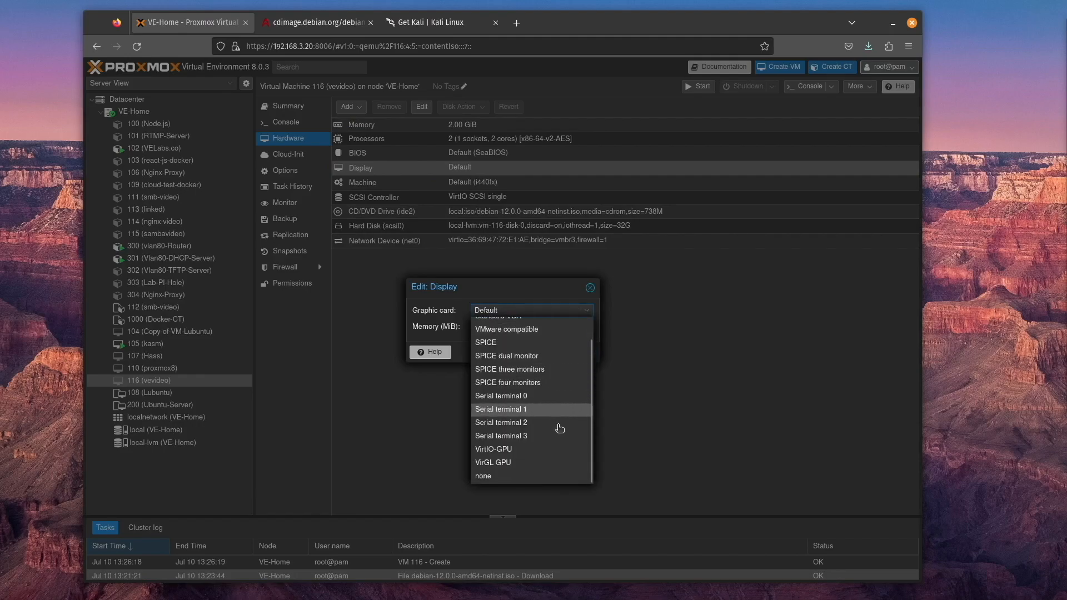
scroll(595, 460, "up", 1)
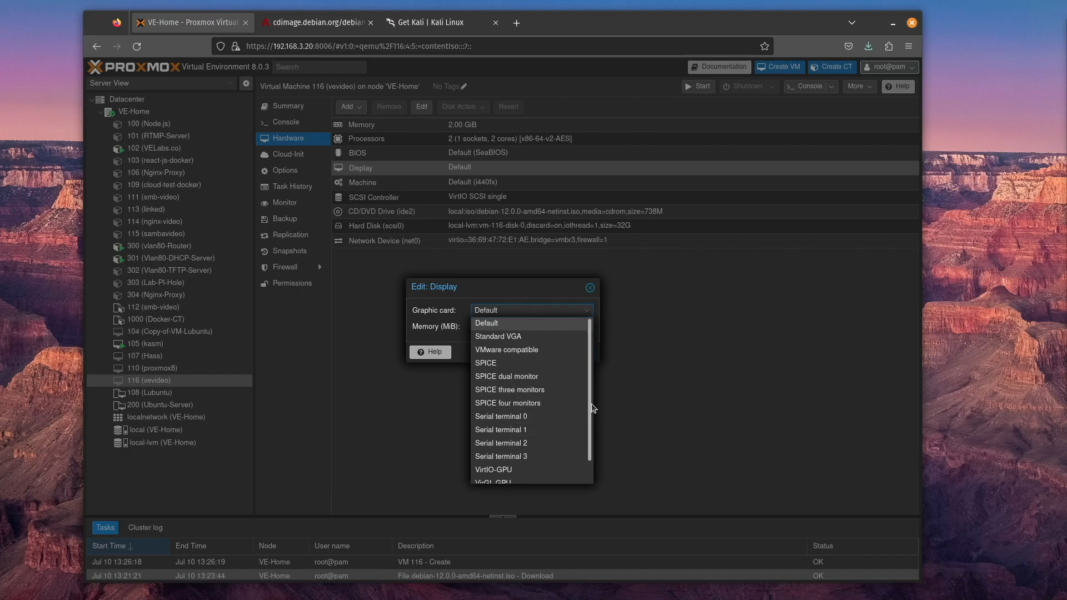
key("Escape")
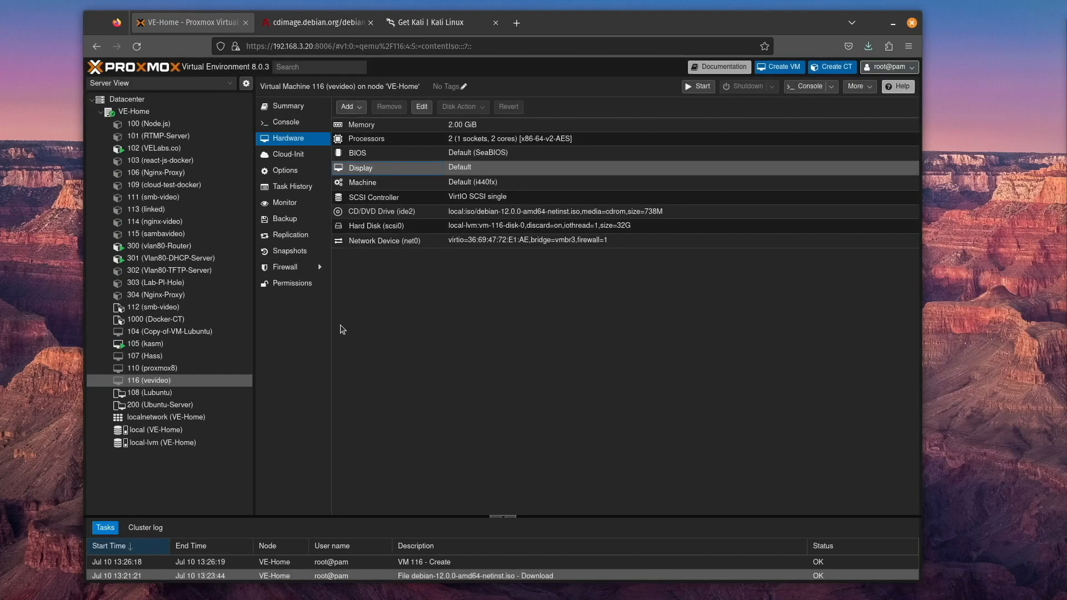
Look through the VM's options from start at boot down to the boot order, and start the VM
left_click(291, 172)
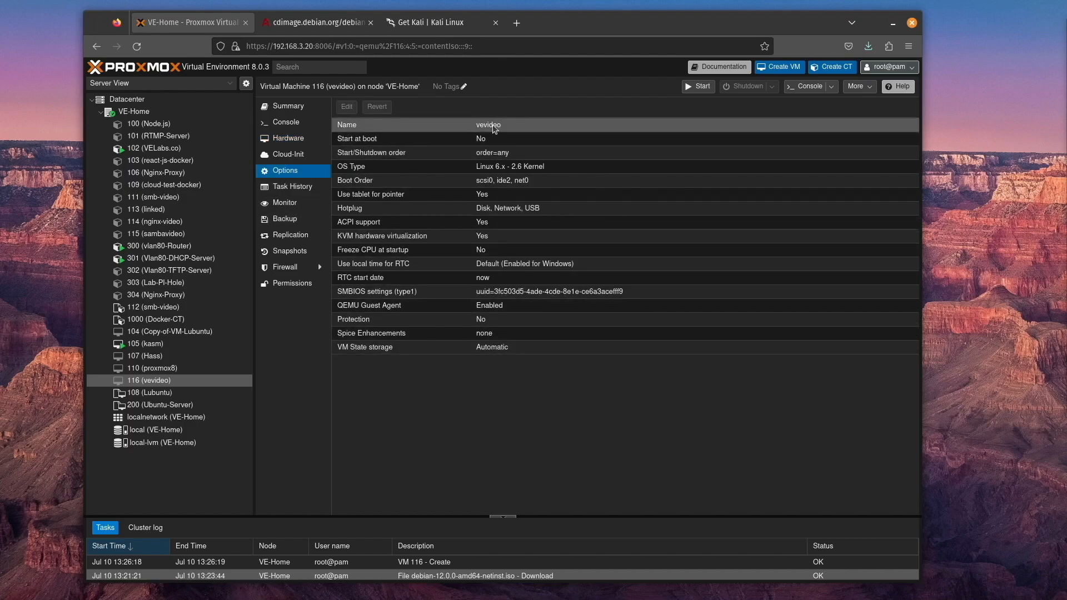
left_click(504, 139)
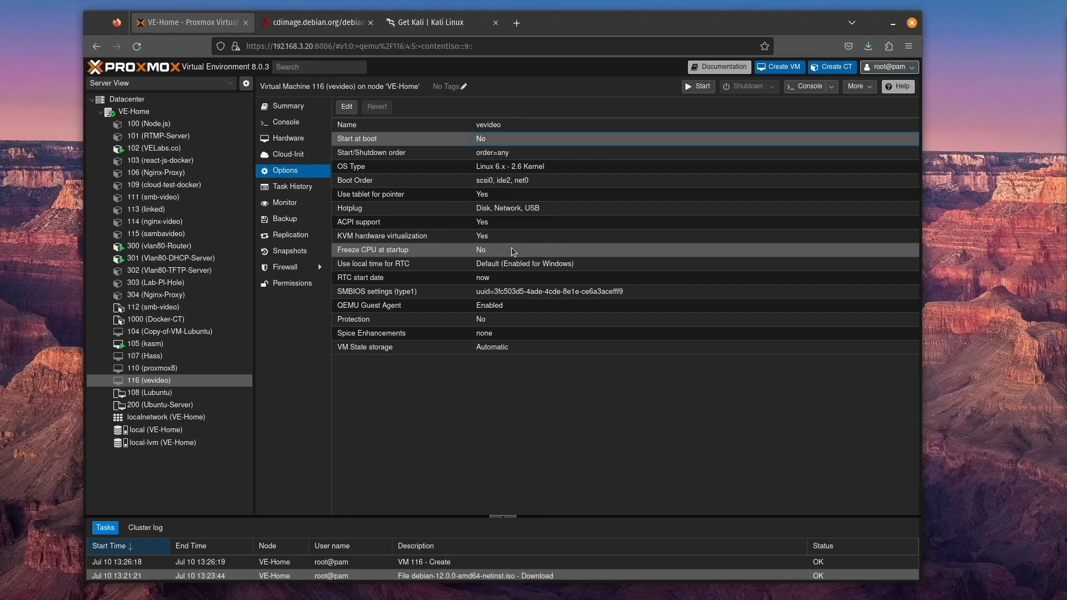
key("Down")
key("Down")
key("Down")
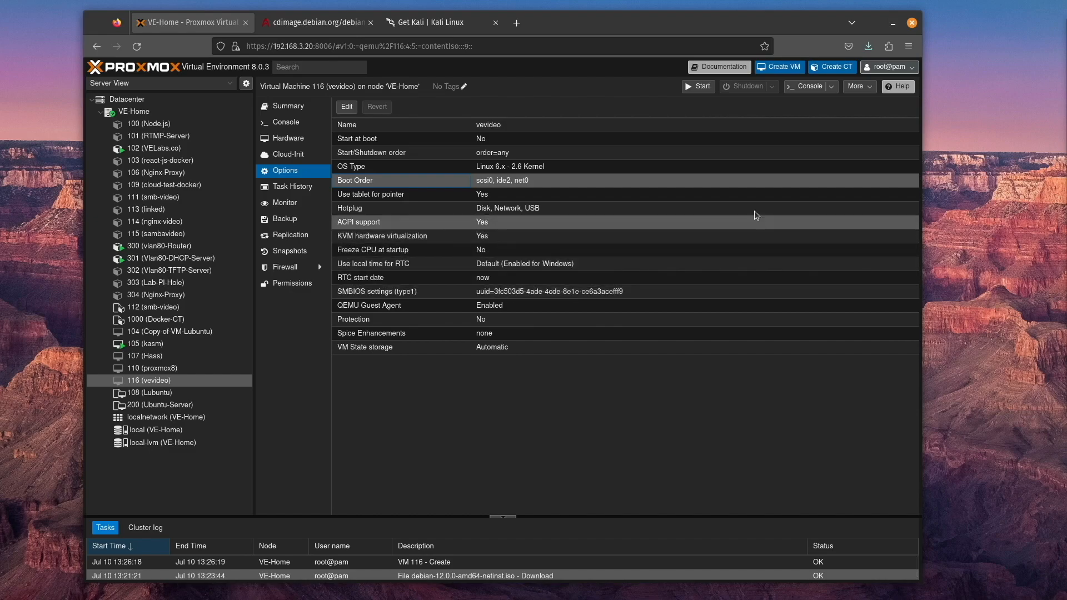
left_click(698, 87)
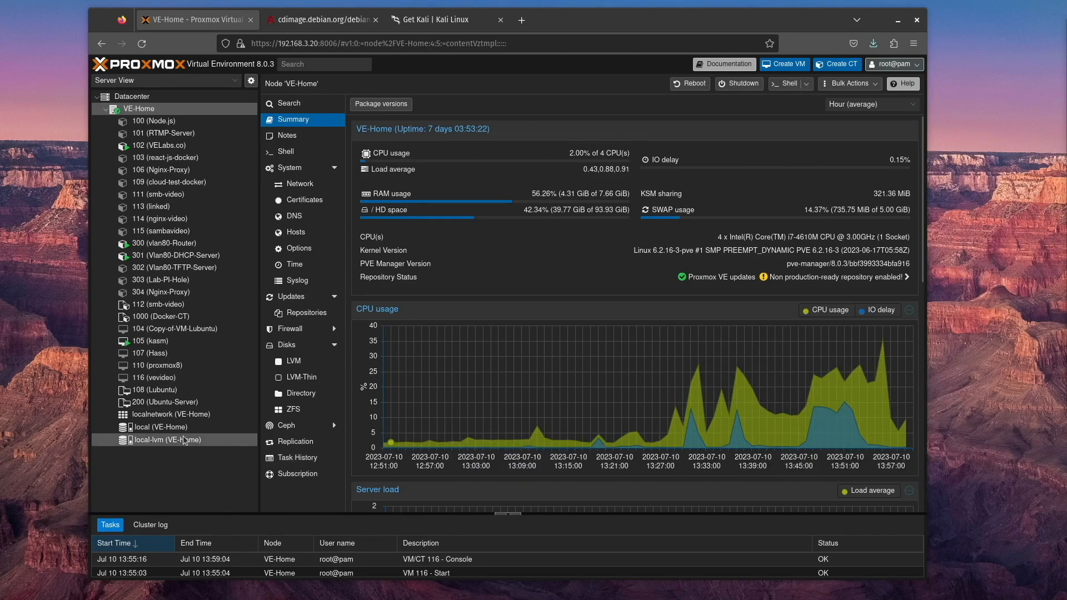
Remove the ubuntu-23.04-standard_23.04-1_amd64.tar.zst container template from local storage
left_click(149, 427)
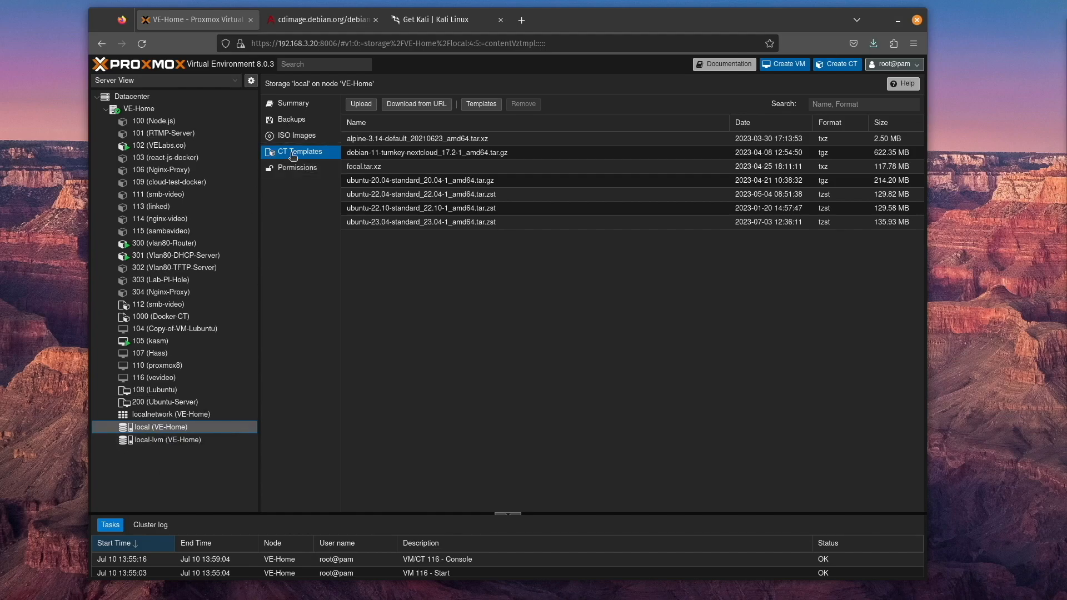
left_click(352, 224)
left_click(523, 104)
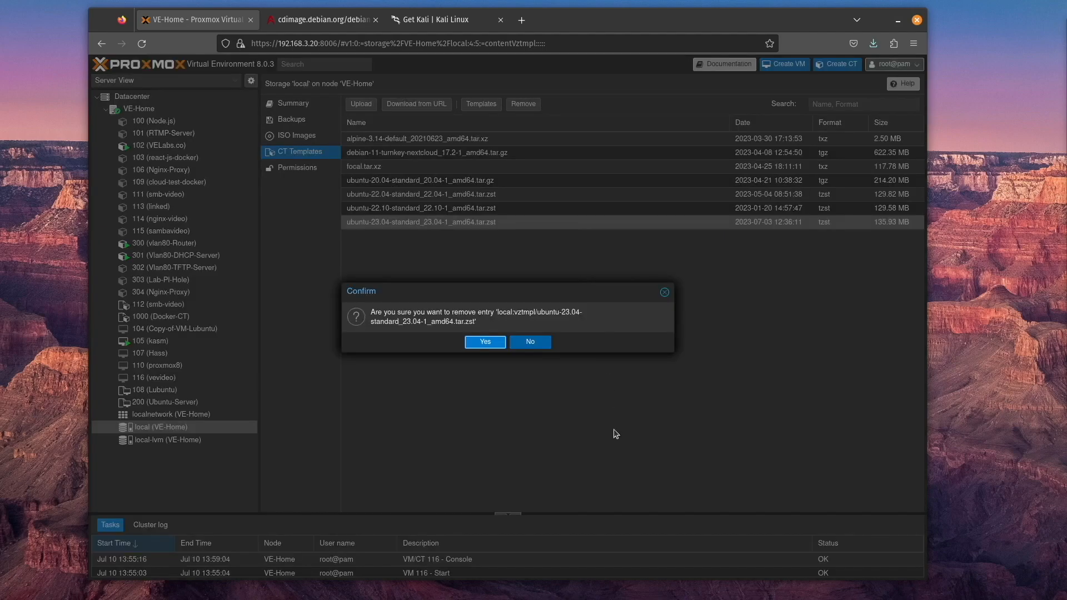
left_click(489, 343)
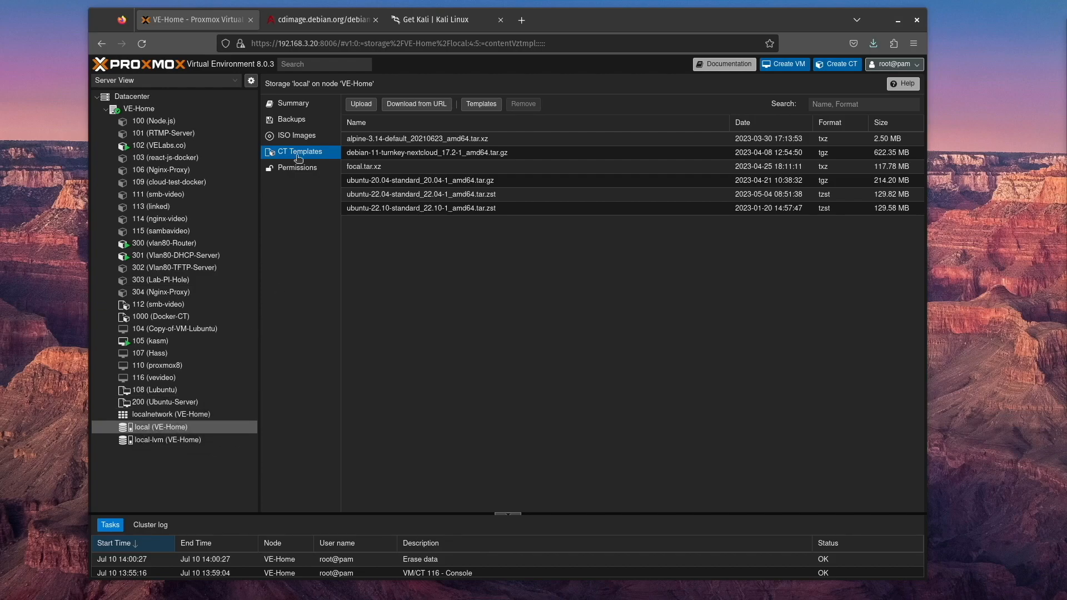
Download the ubuntu-23.04-standard container template to local storage and check the download task's output through to the end
left_click(482, 105)
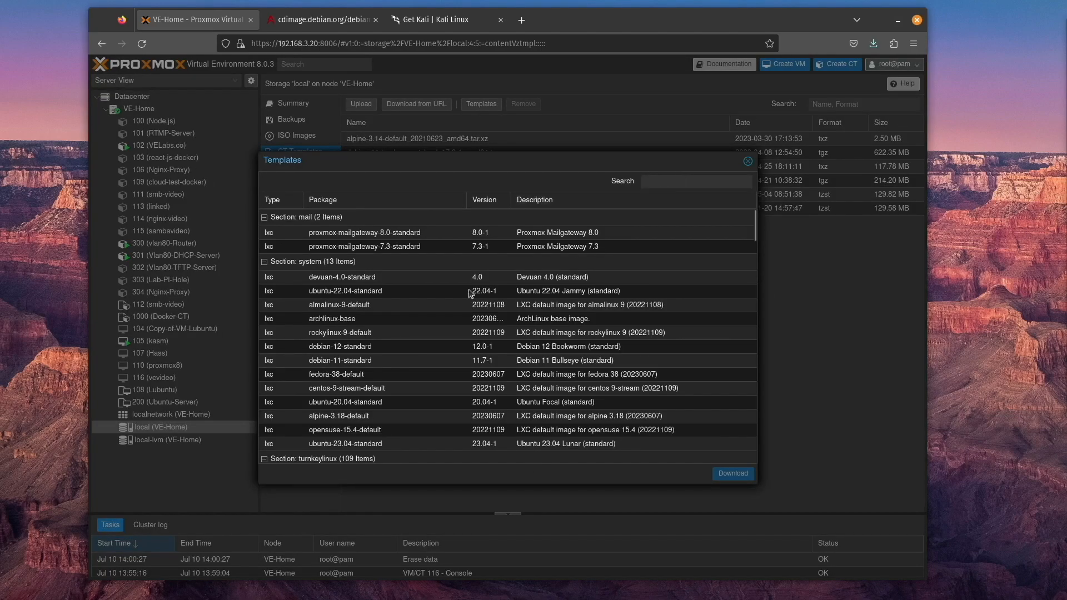
left_click(383, 444)
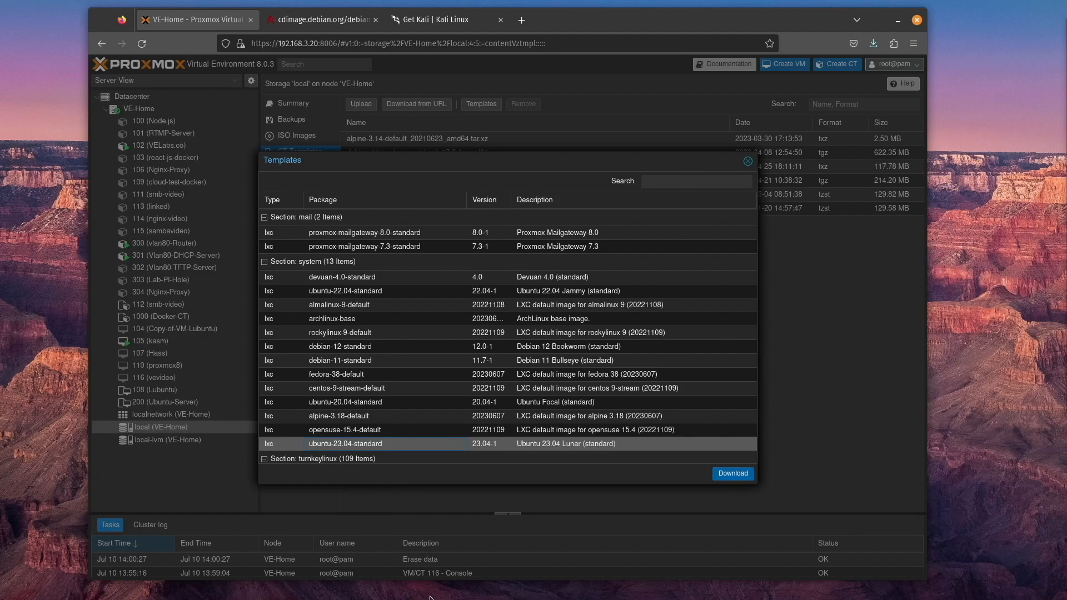
left_click(732, 474)
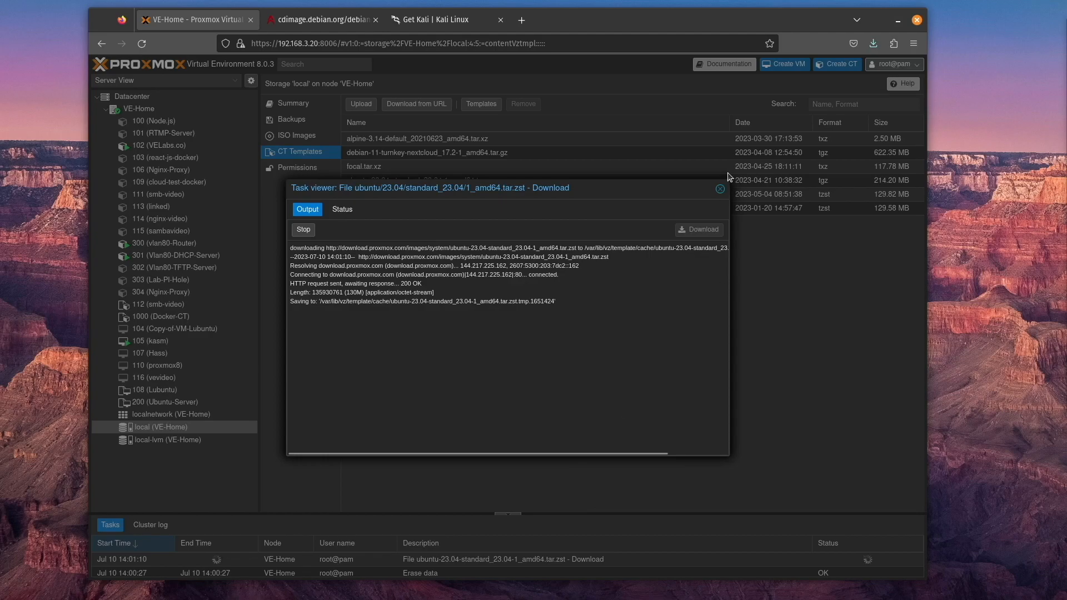
left_click(720, 189)
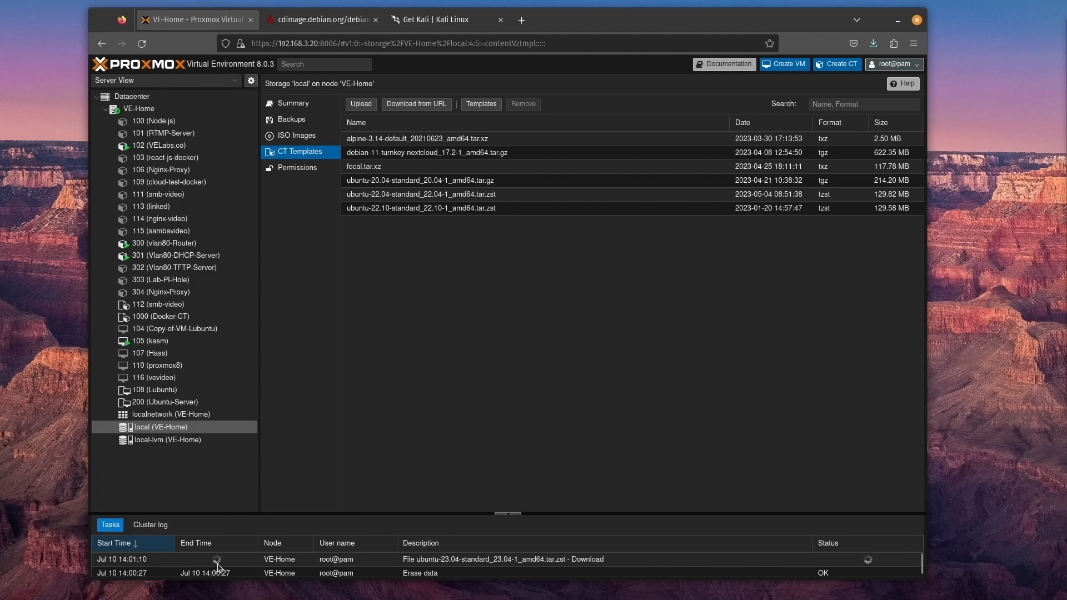
left_click(505, 560)
double_click(505, 560)
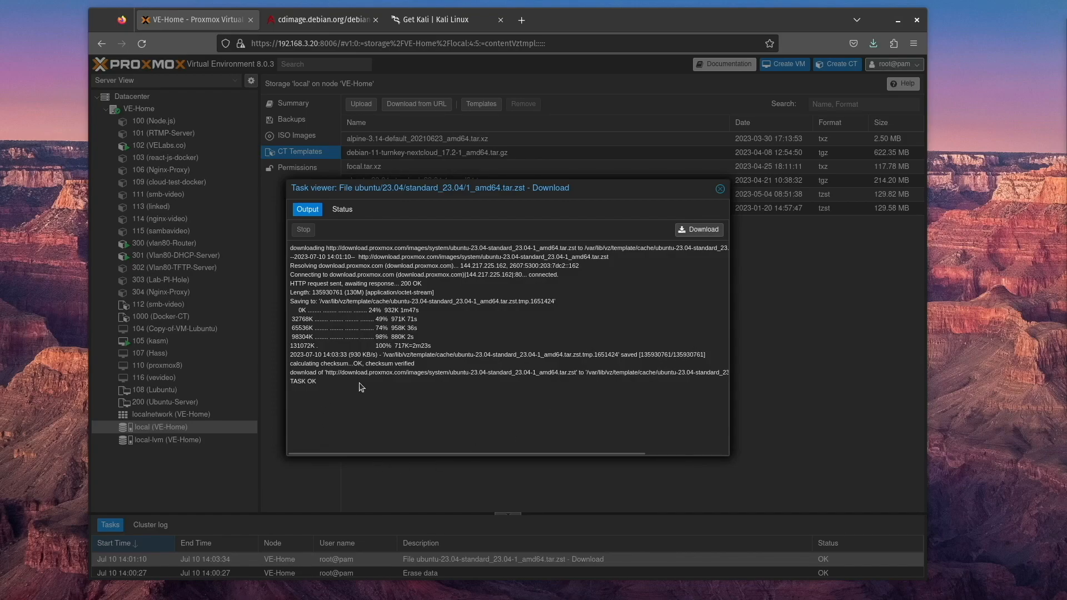
left_click(719, 189)
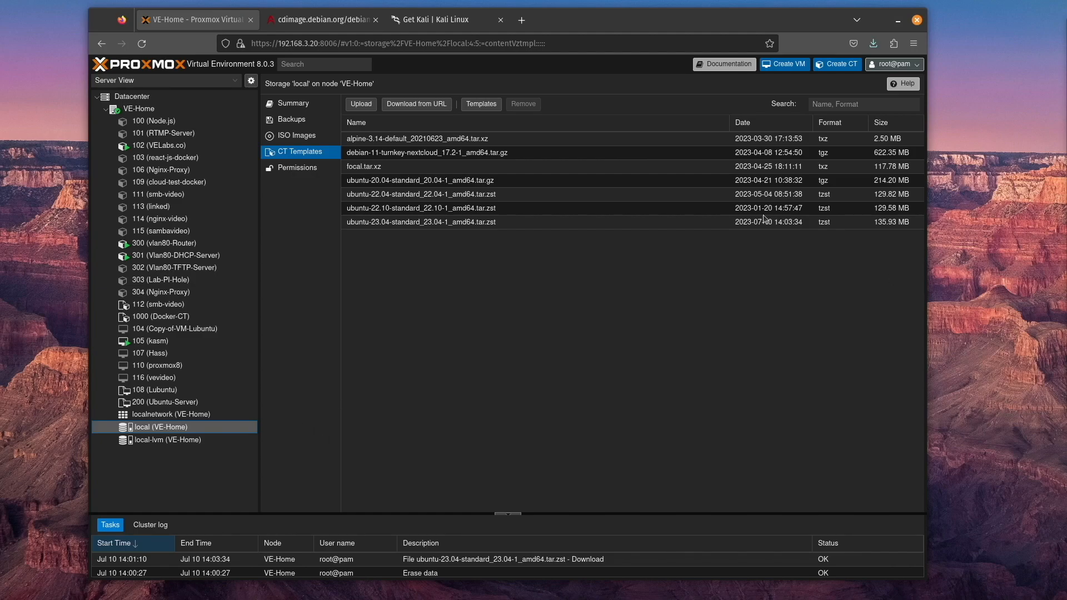
Start creating an LXC container with hostname vevideo and a container password, and choose its template from local storage, continuing to the disk settings
left_click(832, 69)
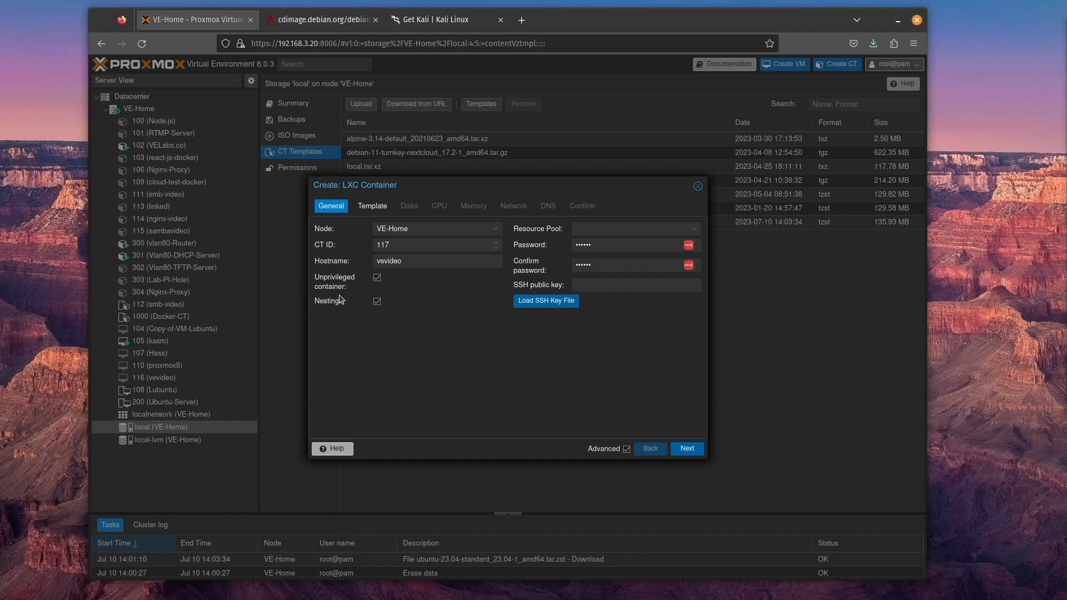
left_click(688, 448)
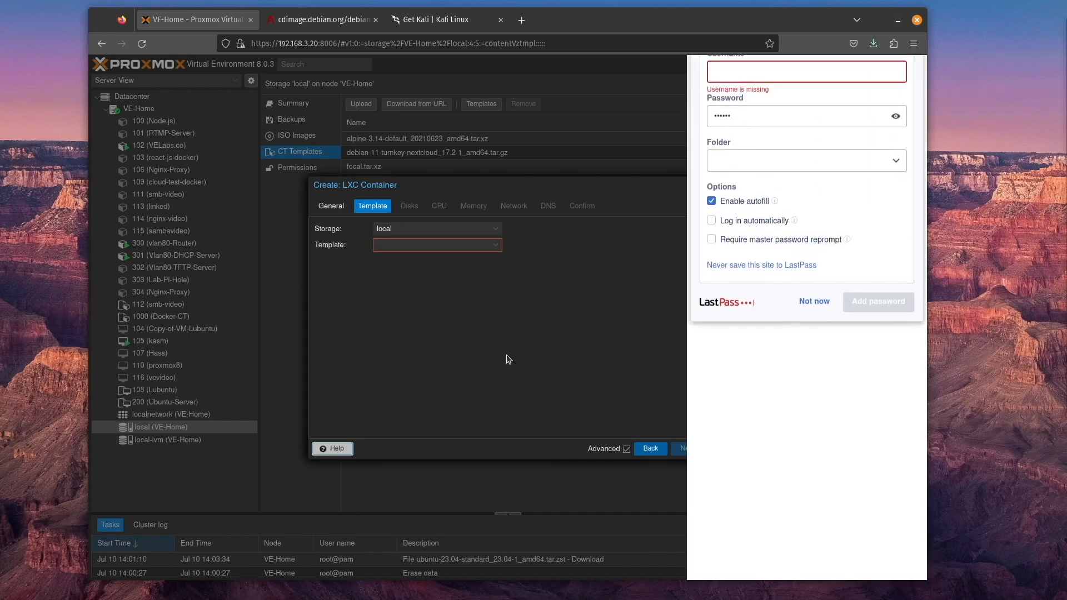
left_click(499, 246)
left_click(499, 246)
left_click(494, 276)
left_click(685, 449)
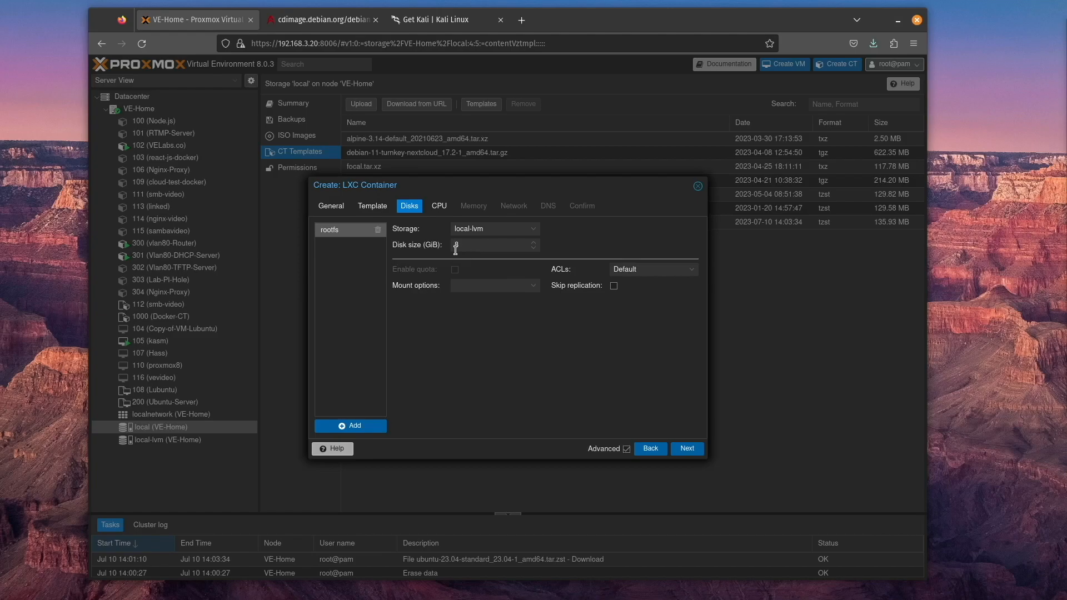
Accept the container's default resources: 8 GiB root disk on local-lvm, 1 core, and 512 MiB of memory and swap
left_click(684, 451)
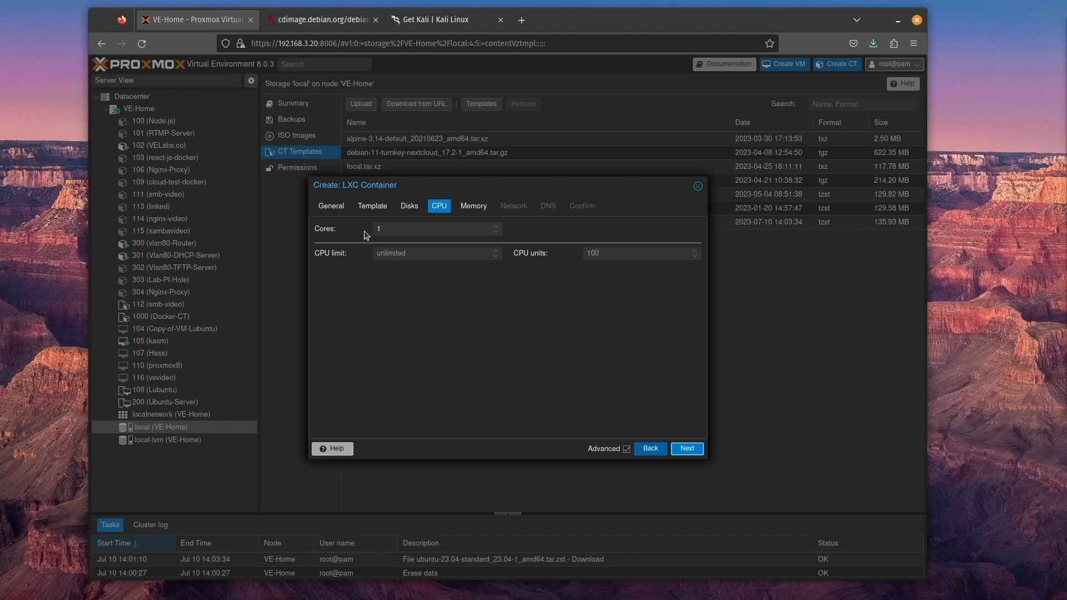
left_click(687, 450)
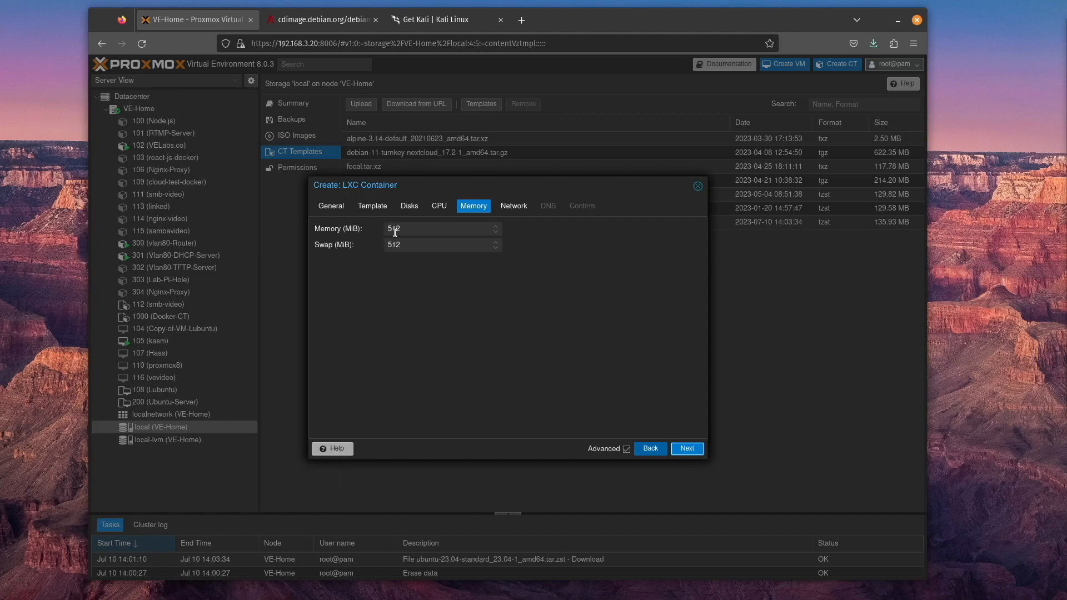
left_click(687, 449)
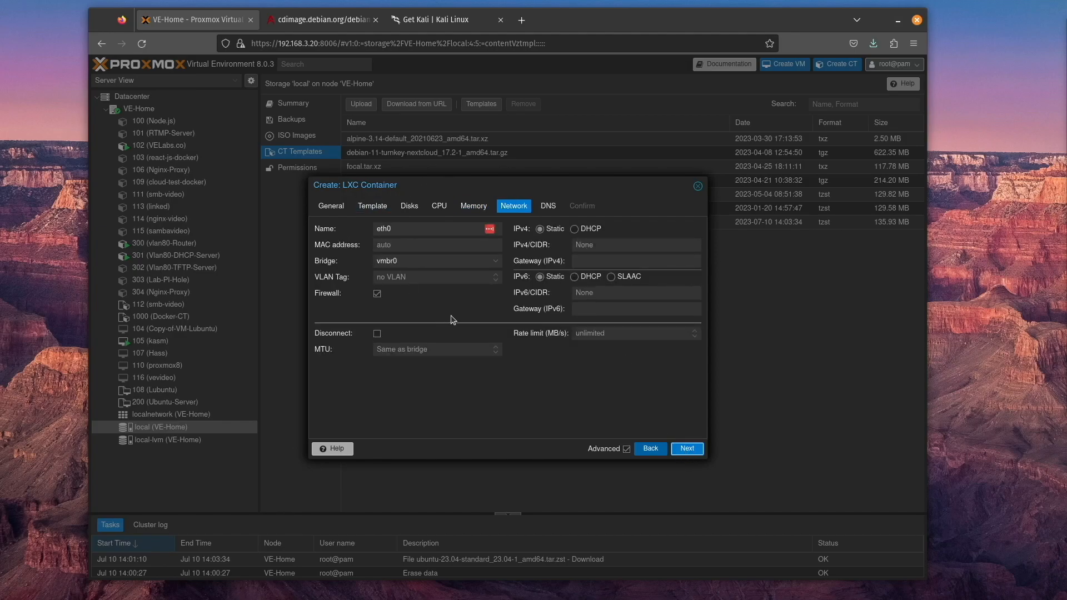
Connect the container's eth0 to bridge vmbr2, enter 192.168.1.1/24 as a static IPv4/CIDR example, and switch IPv4 to DHCP
left_click(496, 261)
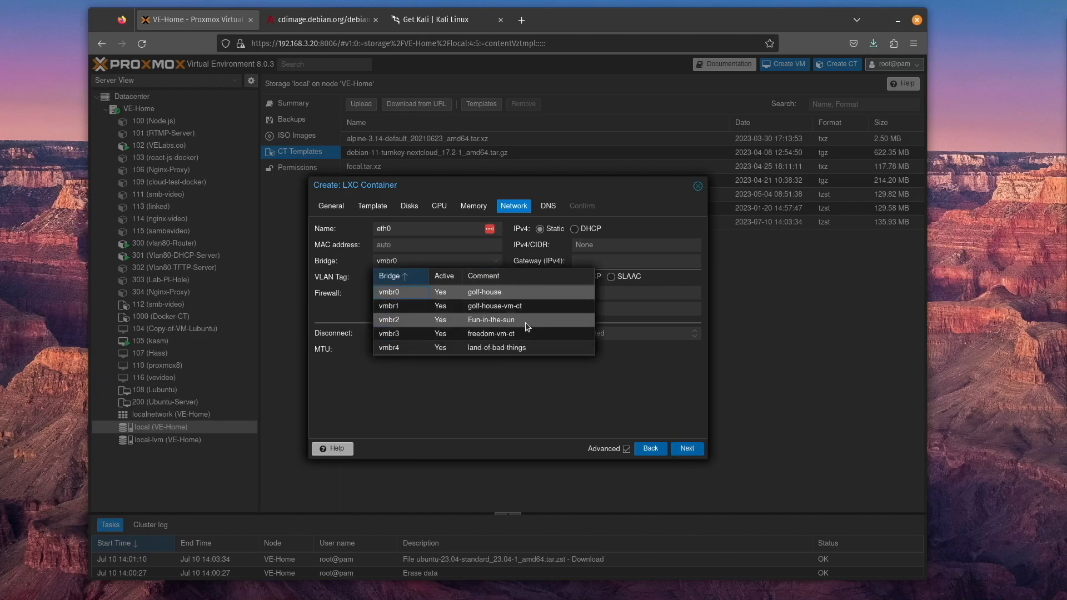
left_click(529, 326)
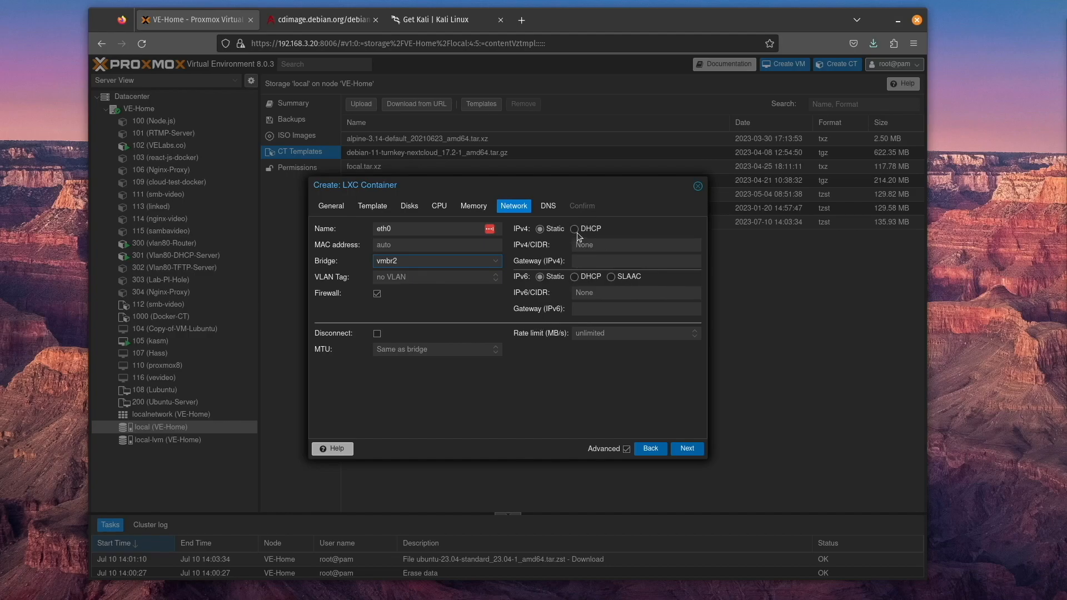
left_click(597, 245)
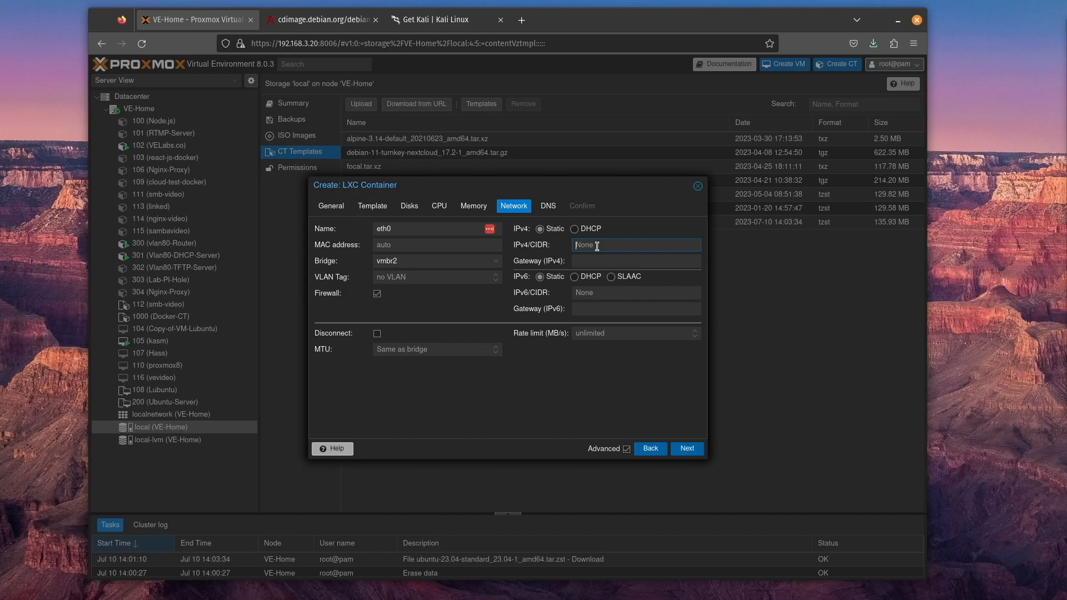
type("192.168.1.1/24")
left_click(583, 229)
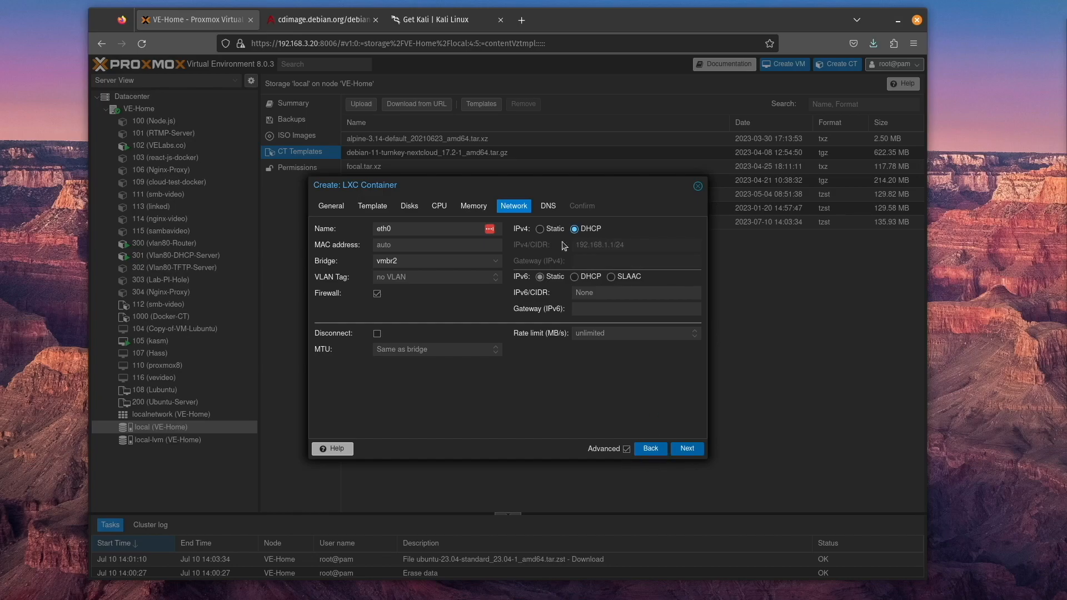
Keep the host DNS settings for the container, finish creating it, and close the creation task's output
left_click(692, 452)
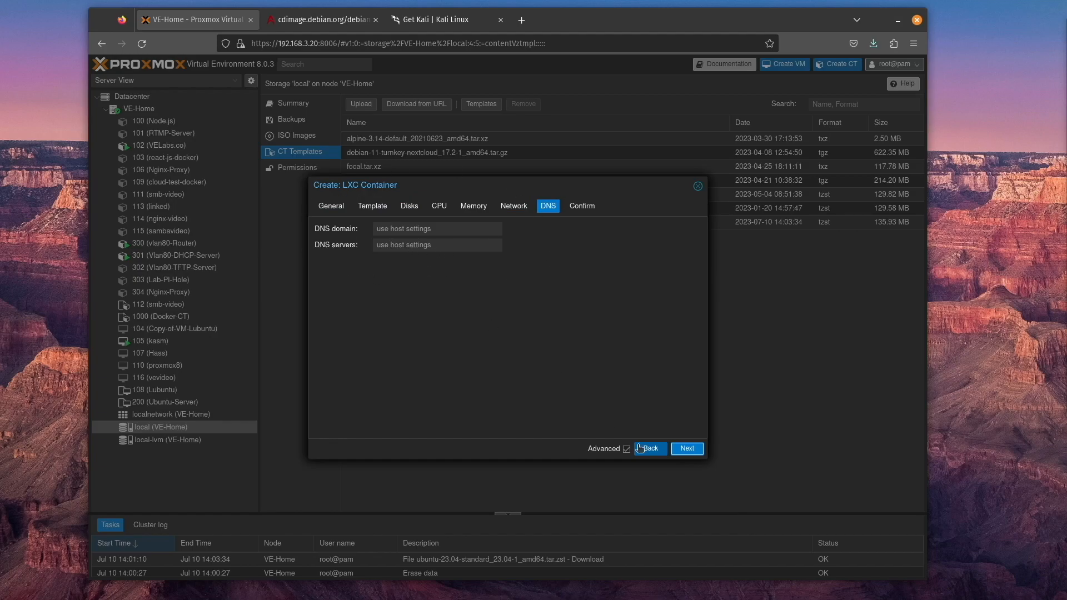
left_click(688, 448)
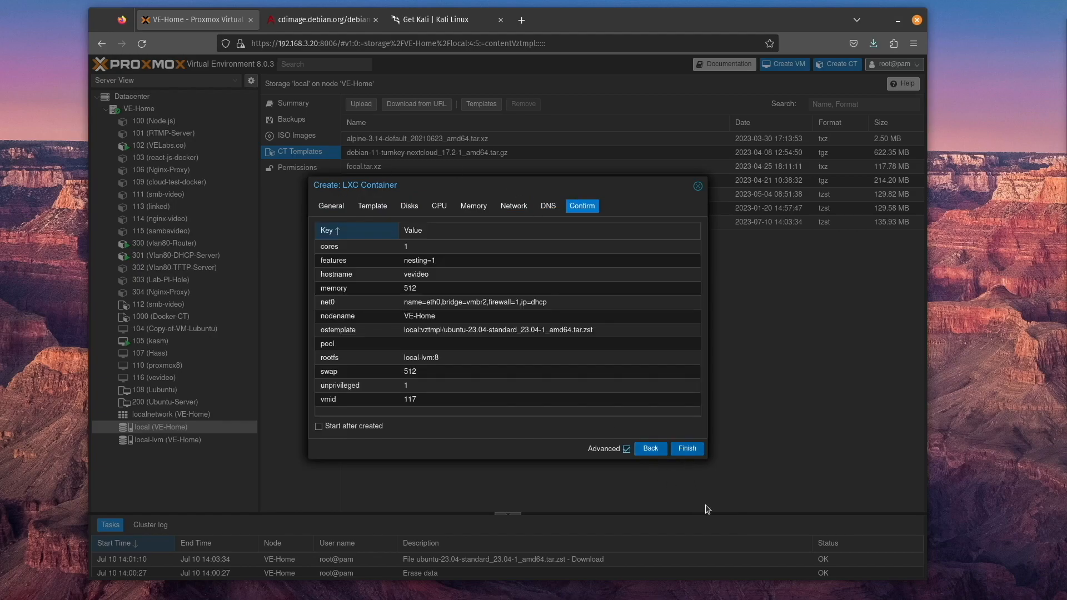
left_click(689, 449)
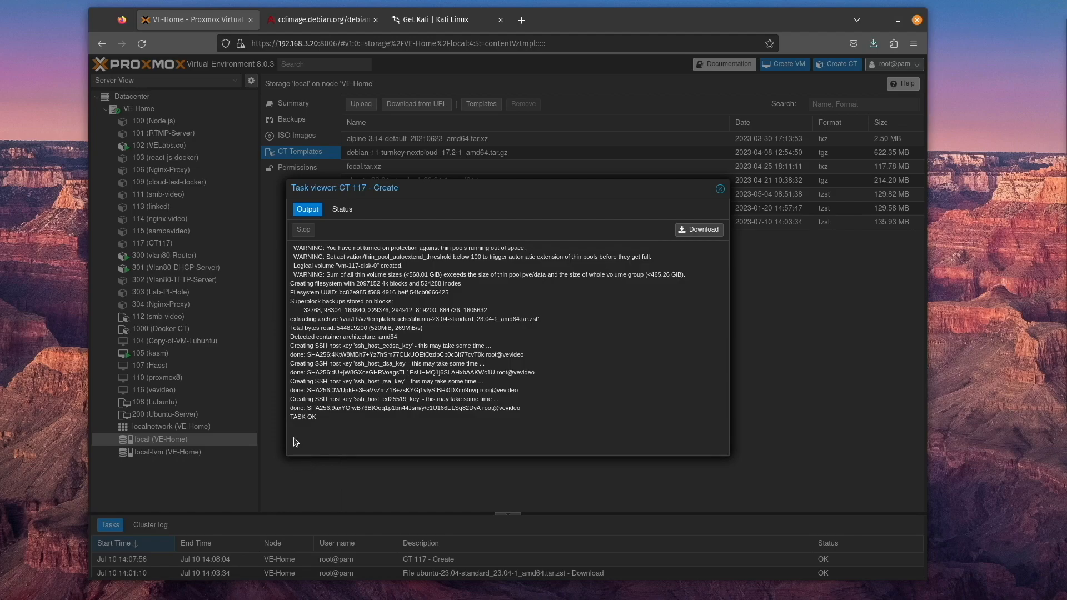
left_click(720, 189)
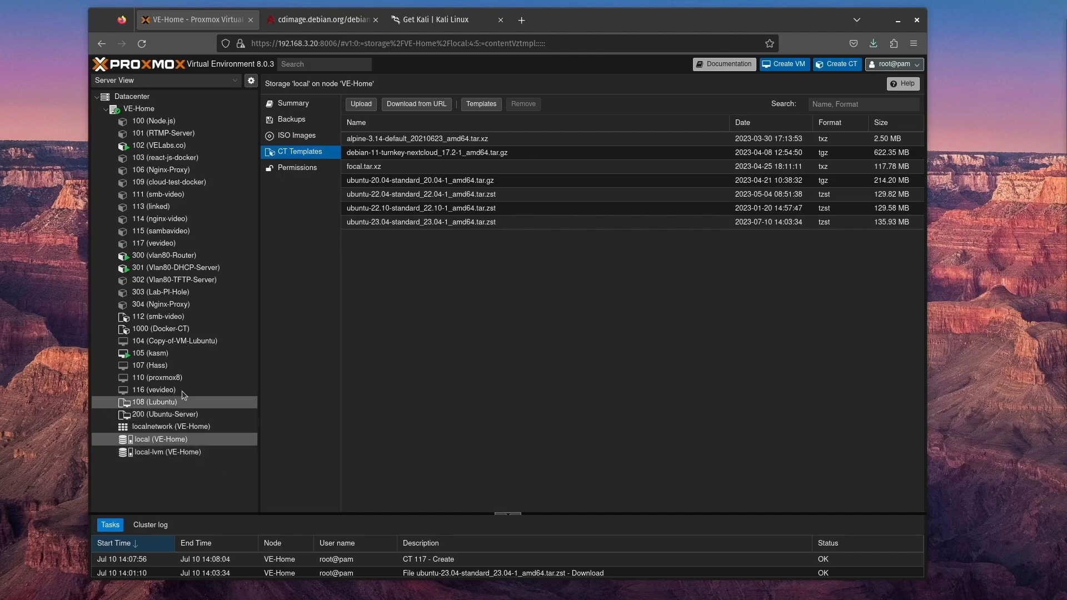
Start container 117 (vevideo), open its console, and log in as root with the container password
double_click(158, 243)
left_click(462, 38)
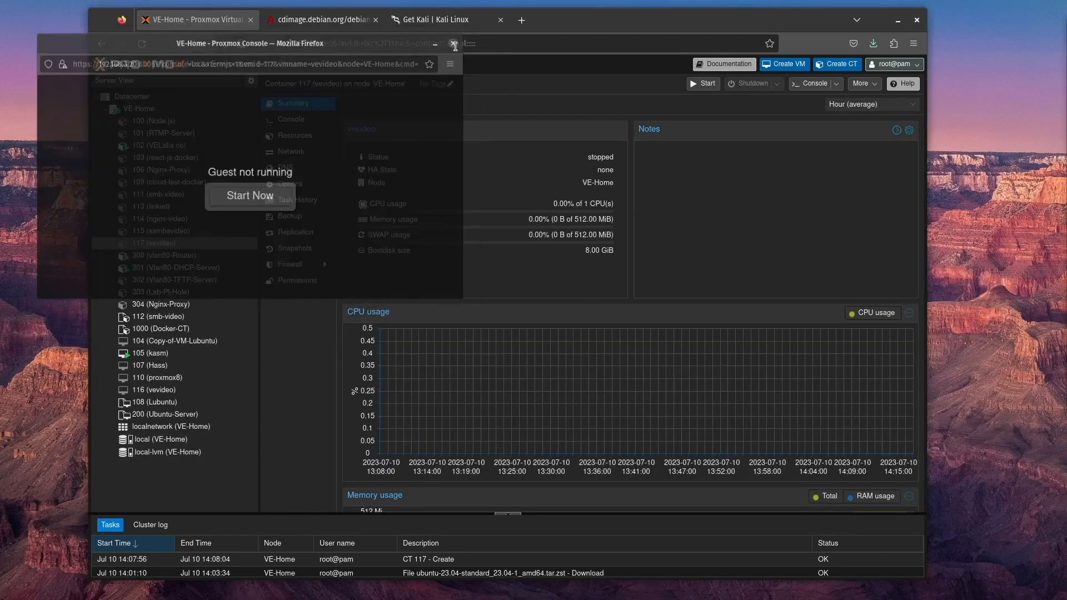
left_click(813, 84)
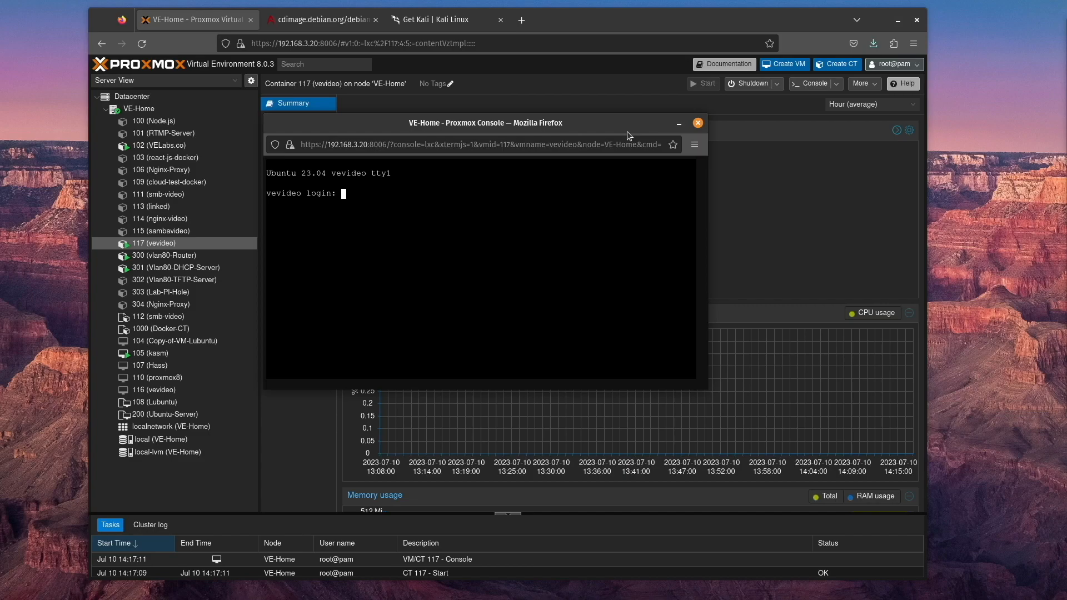
type("root")
key("Return")
key("Return")
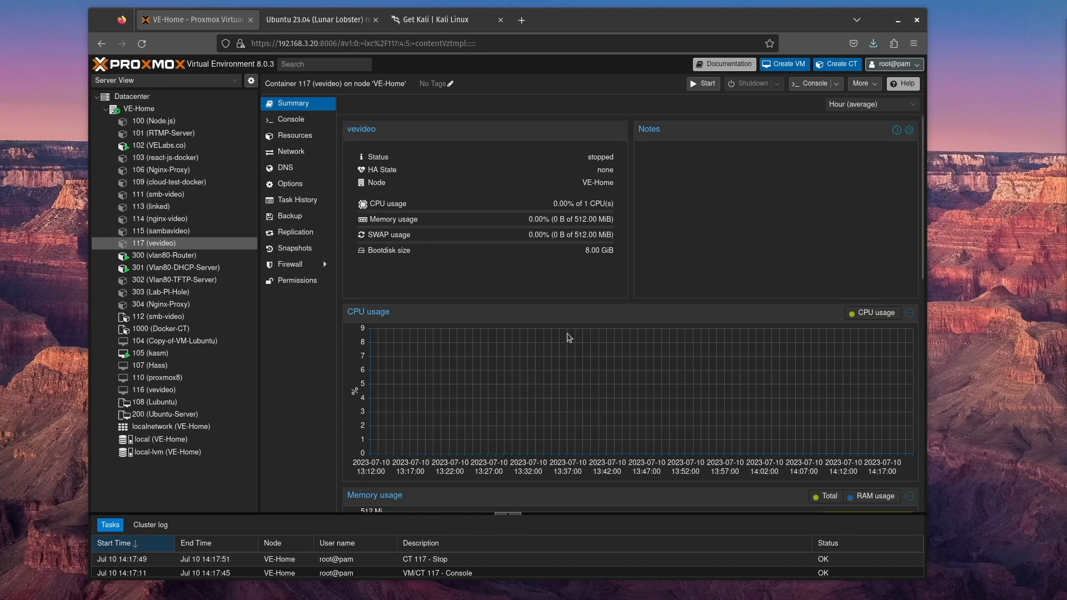
Copy the link to ubuntu-23.04-server-cloudimg-amd64.img from the Ubuntu 23.04 cloud images release page
key("ctrl+Tab")
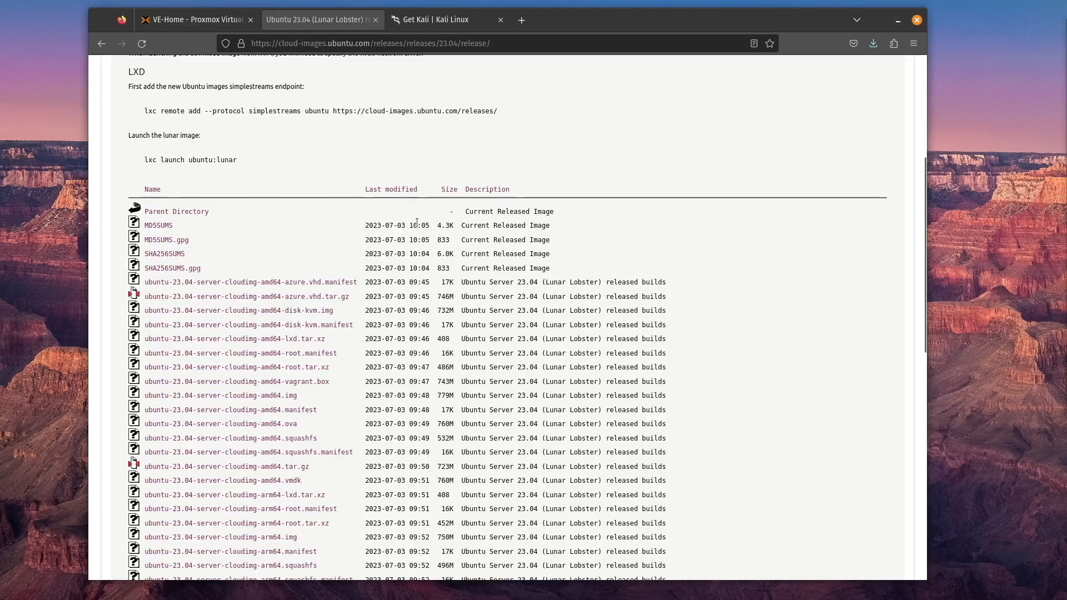
scroll(218, 287, "up", 3)
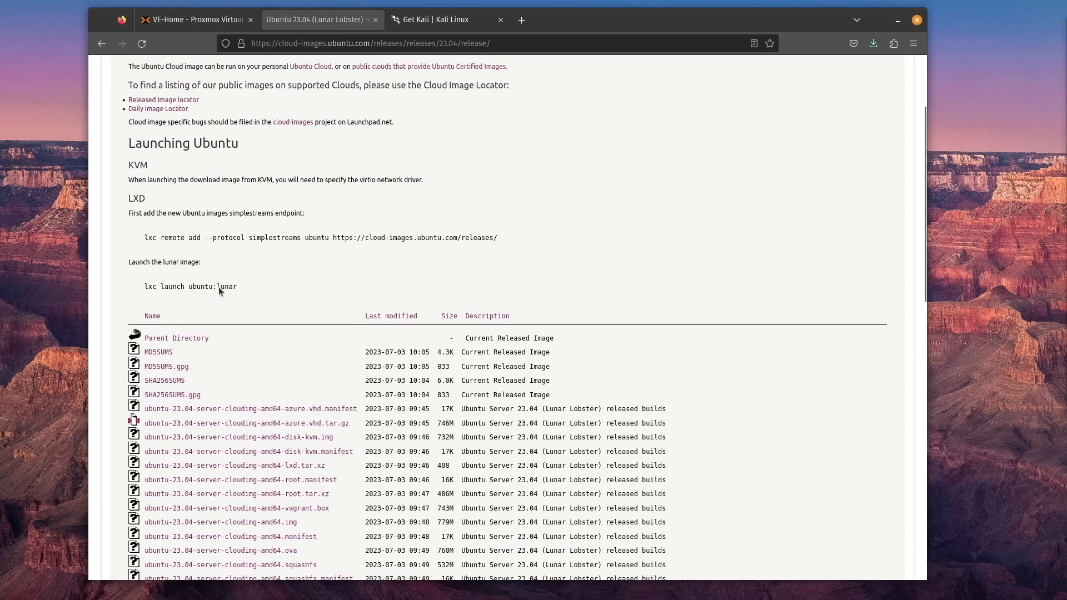
scroll(218, 286, "up", 3)
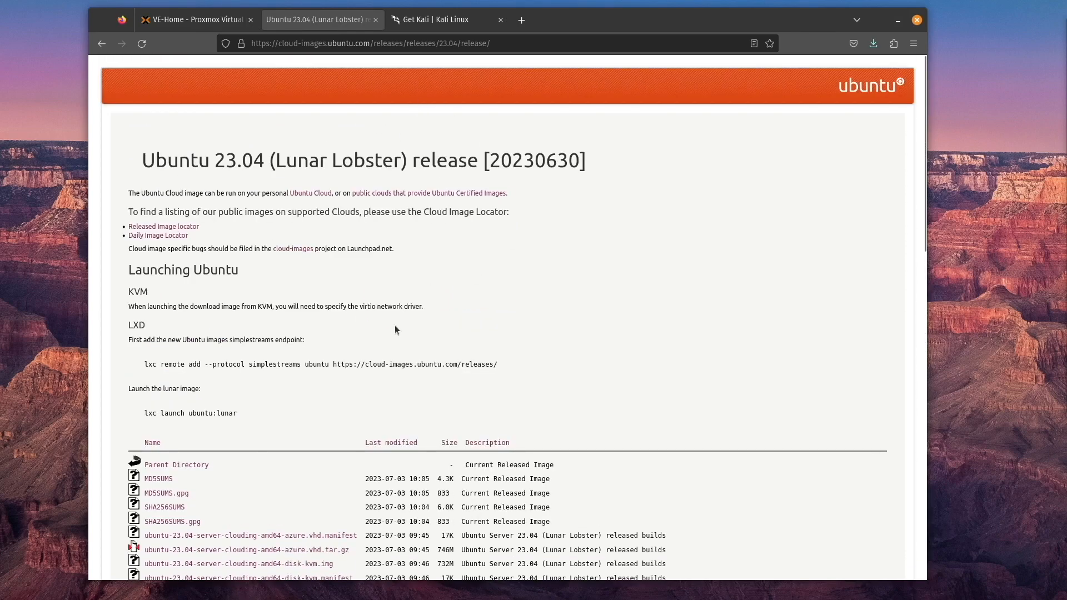
scroll(395, 327, "down", 6)
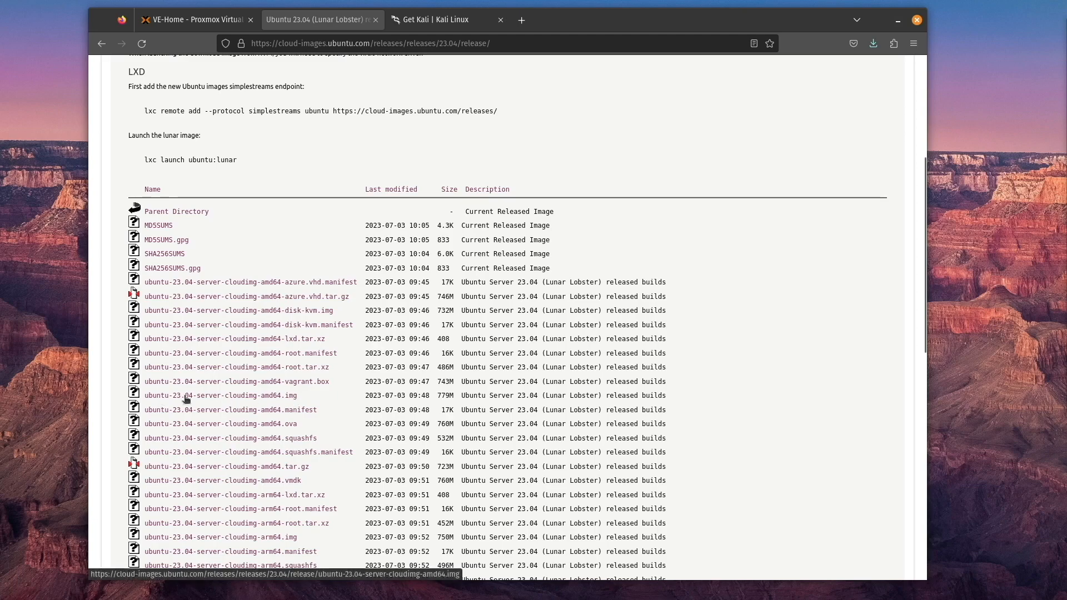
right_click(253, 400)
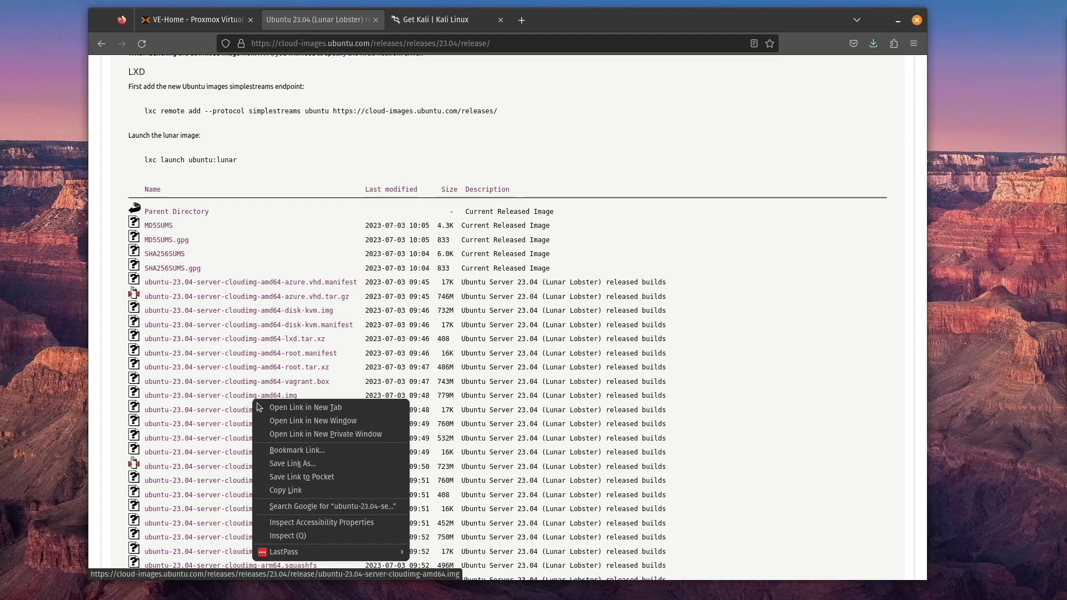
left_click(344, 490)
Return to Proxmox, open a shell on the VE-Home node, and list the files in the home directory
left_click(197, 19)
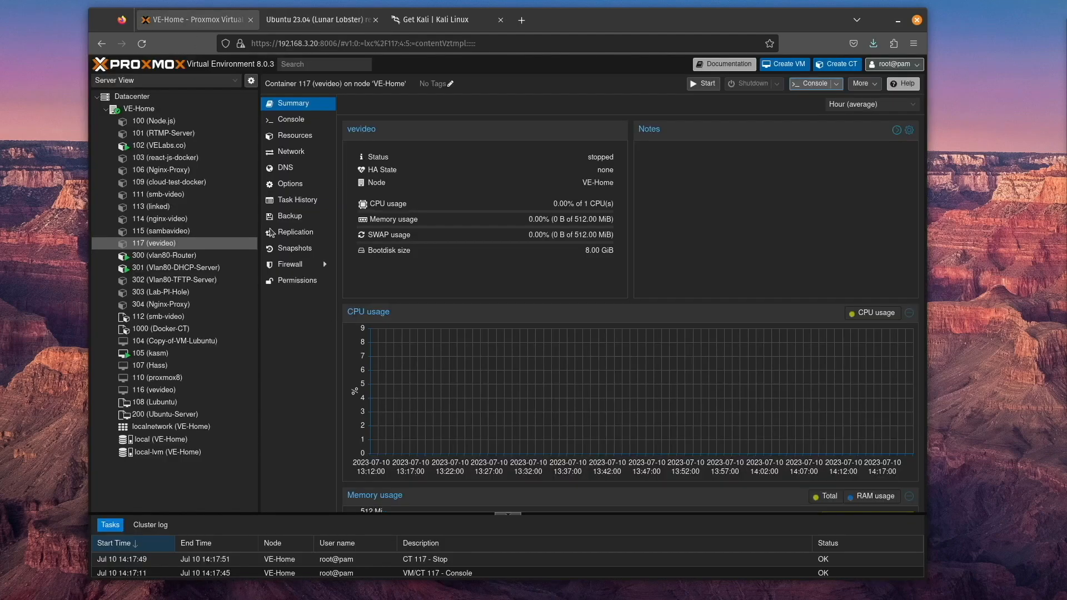
left_click(139, 108)
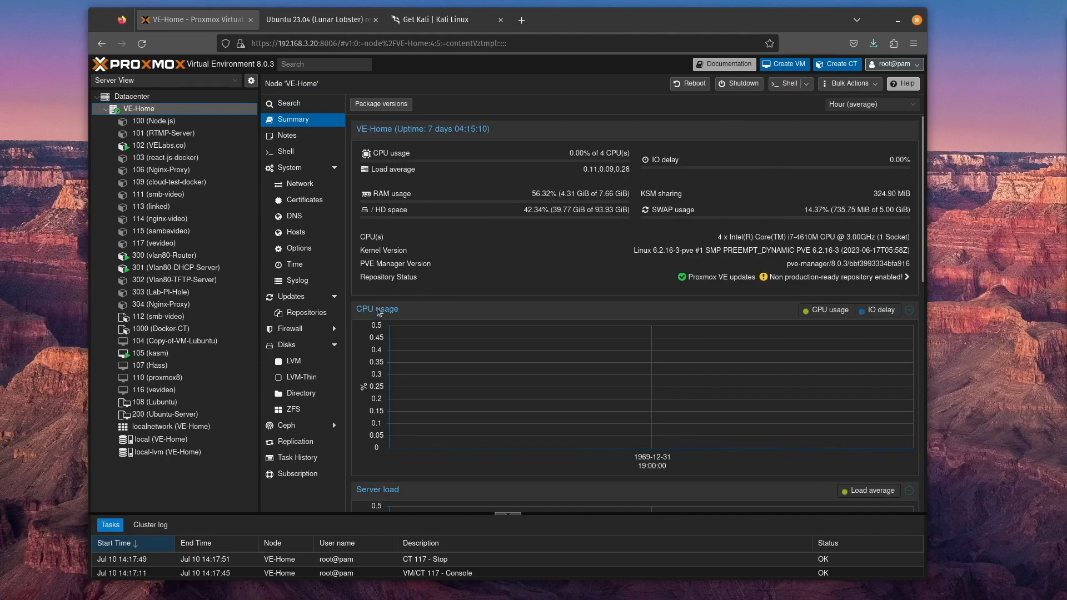
left_click(788, 83)
left_click_drag(399, 43, 670, 136)
type("ls")
key("Return")
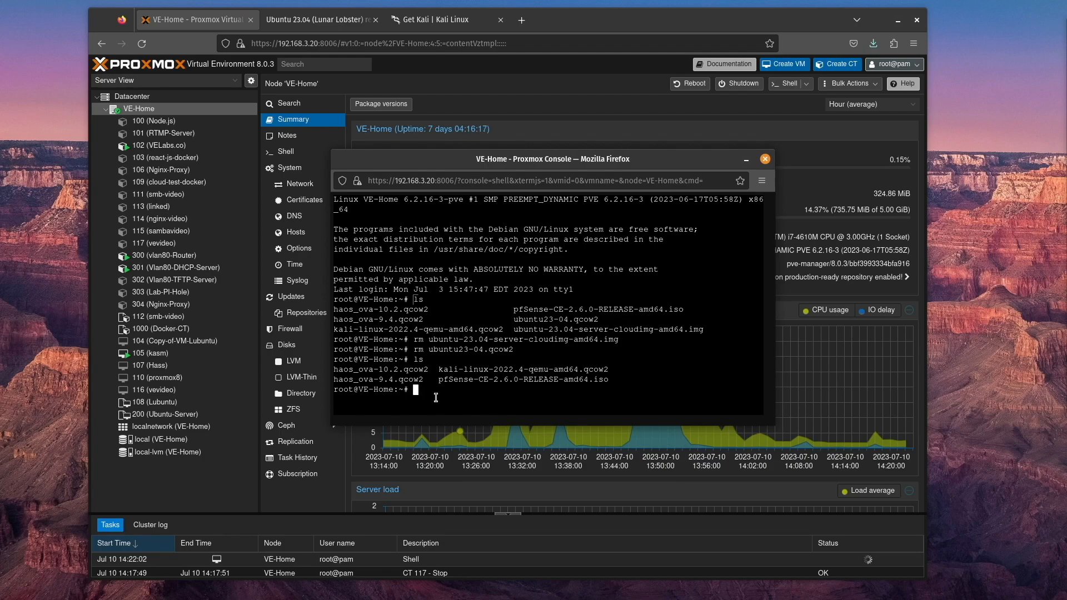
Download the Ubuntu 23.04 server cloud image with wget using the copied link, and list the directory's files
type("wget")
right_click(450, 396)
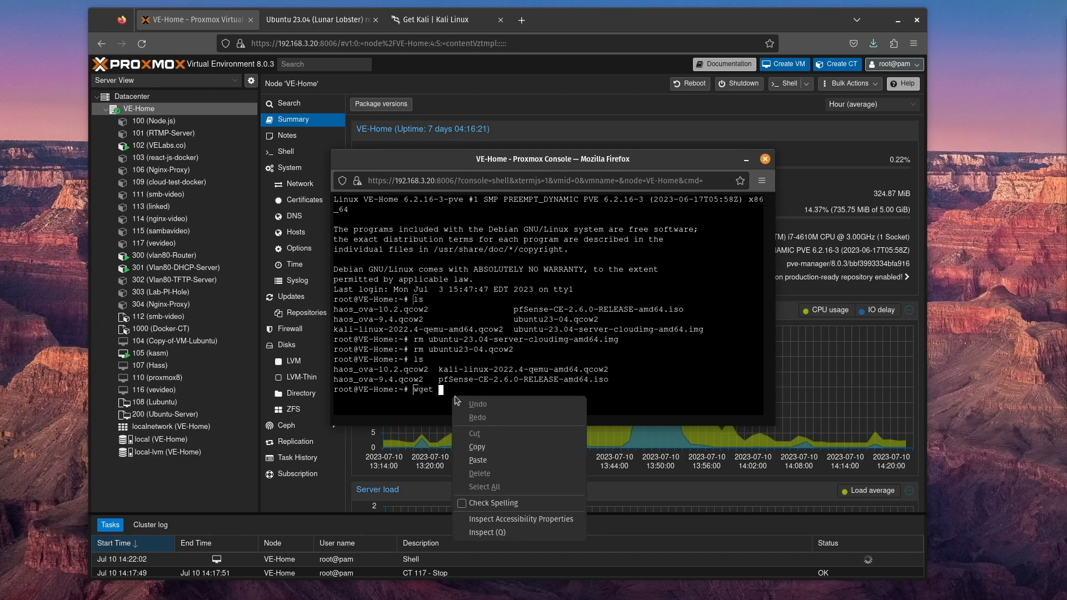
left_click(496, 461)
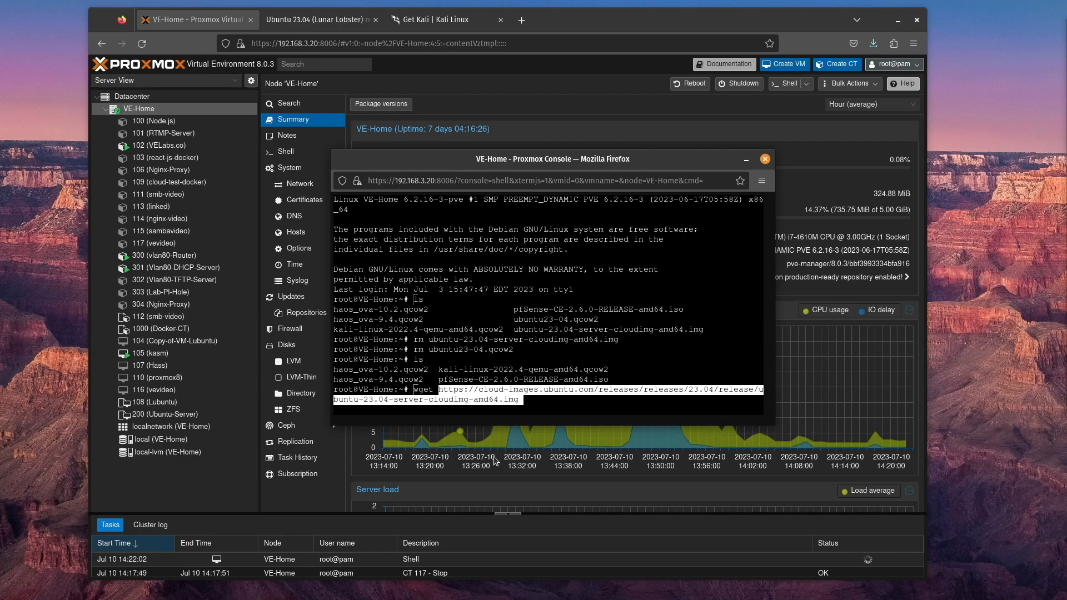
key("Return")
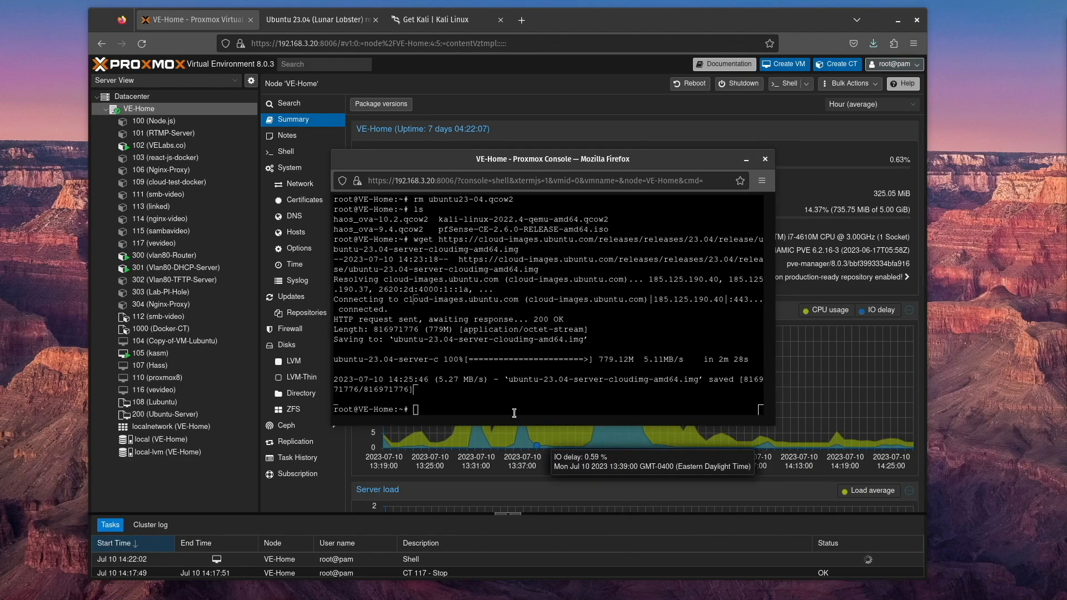
type("ls")
key("Return")
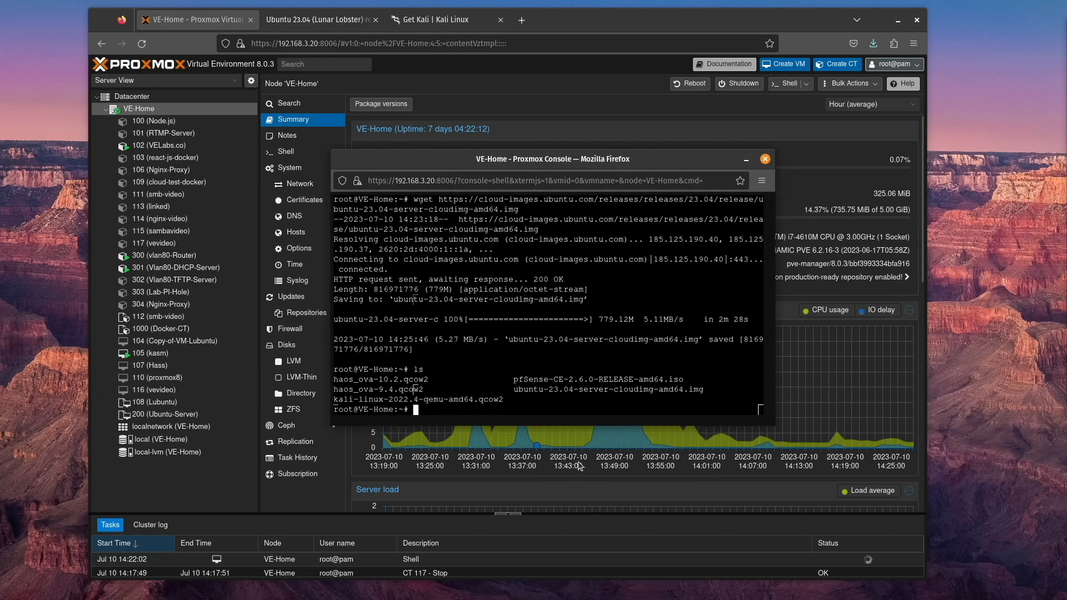
Copy ubuntu-23.04-server-cloudimg-amd64.img to ubuntu23.04.qcow2 with cp, and list the files to check the copy
left_click_drag(519, 394, 703, 390)
right_click(703, 389)
left_click(754, 287)
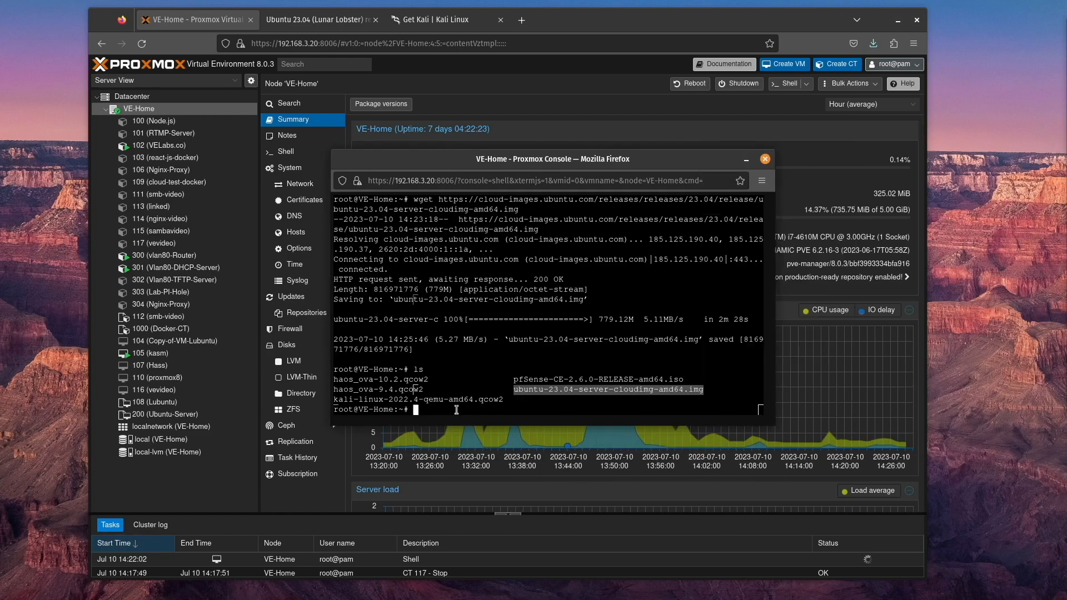
left_click(456, 410)
type("cp")
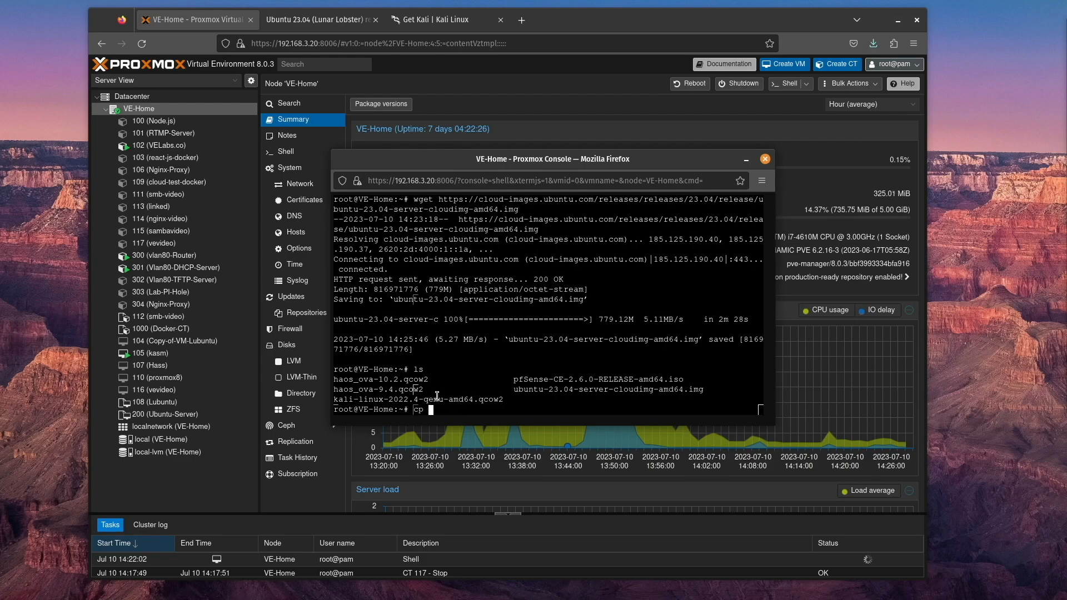
right_click(439, 410)
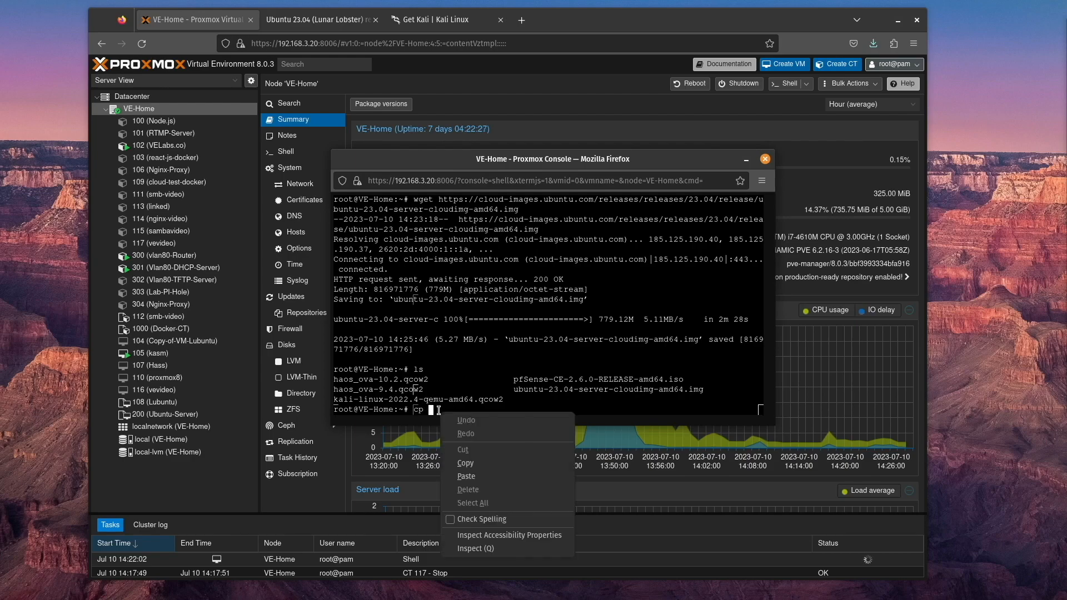
left_click(478, 476)
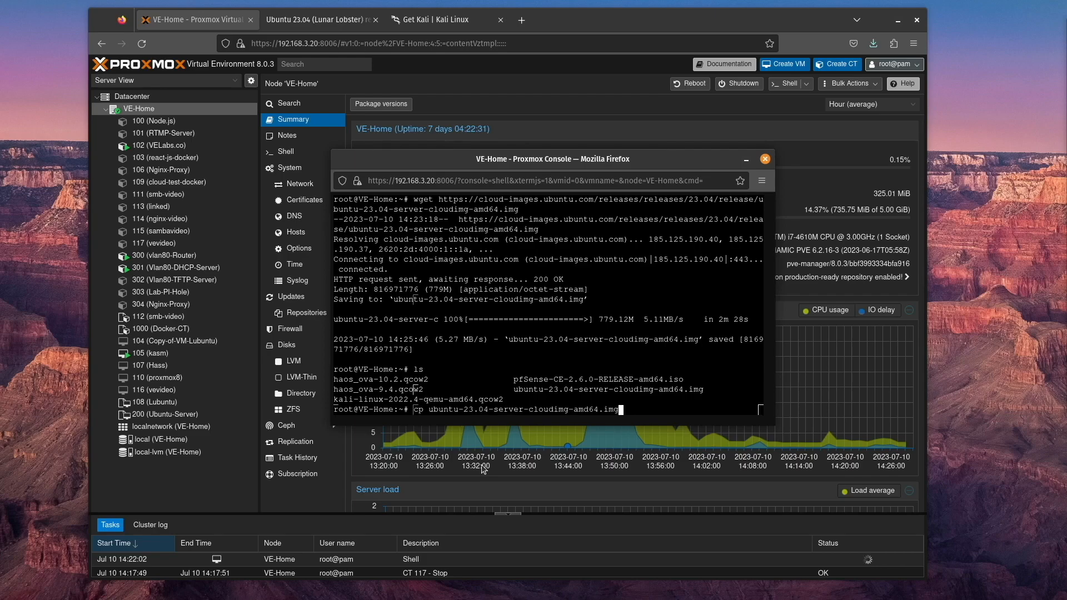
type("ubuntu23.04.qcow2")
key("Return")
type("ls")
key("Return")
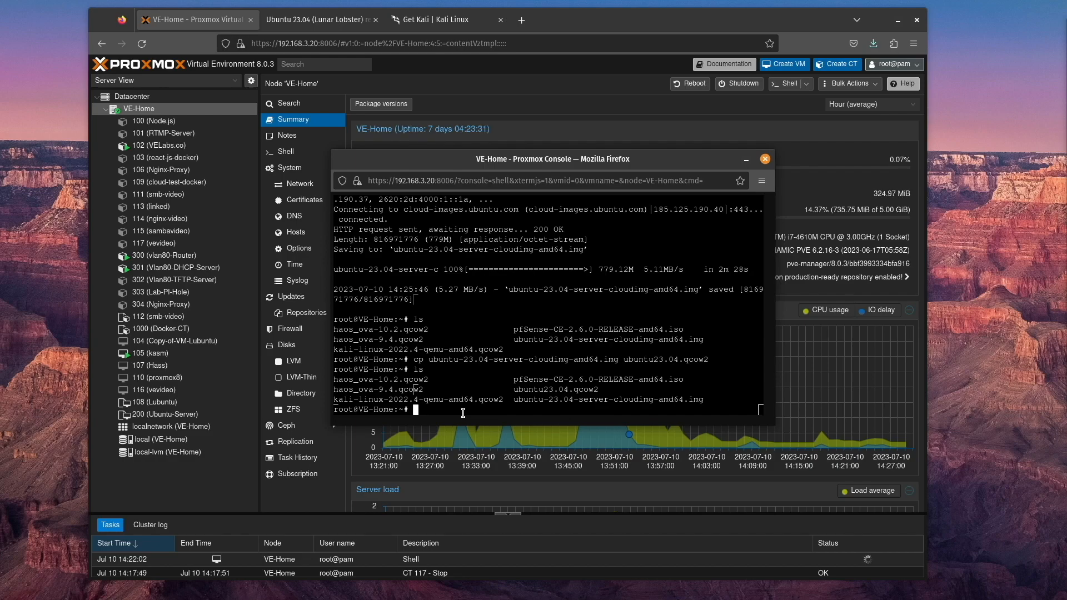
Try to resize ubuntu23.04.qcow2 to 10G with the image resize command
type("qwmu-img resize ubuntu23.04.qcow2 ")
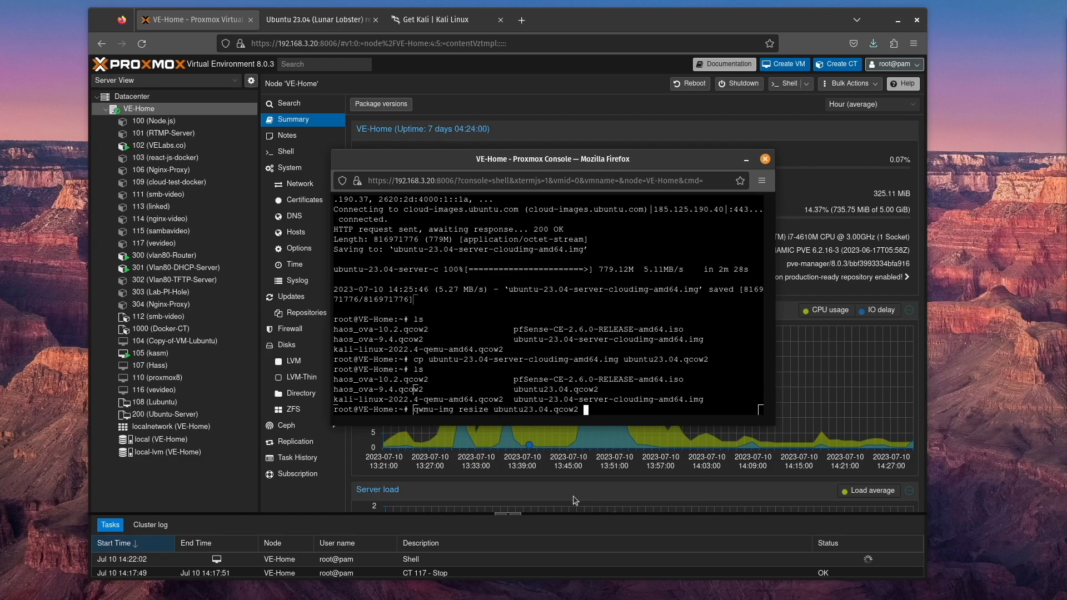
type("10G")
key("Return")
Correct the previous command's name to qemu-img, run the resize again, and close the node shell
key("Up")
key("Home")
key("Right")
key("Right")
key("BackSpace")
type("e")
key("Return")
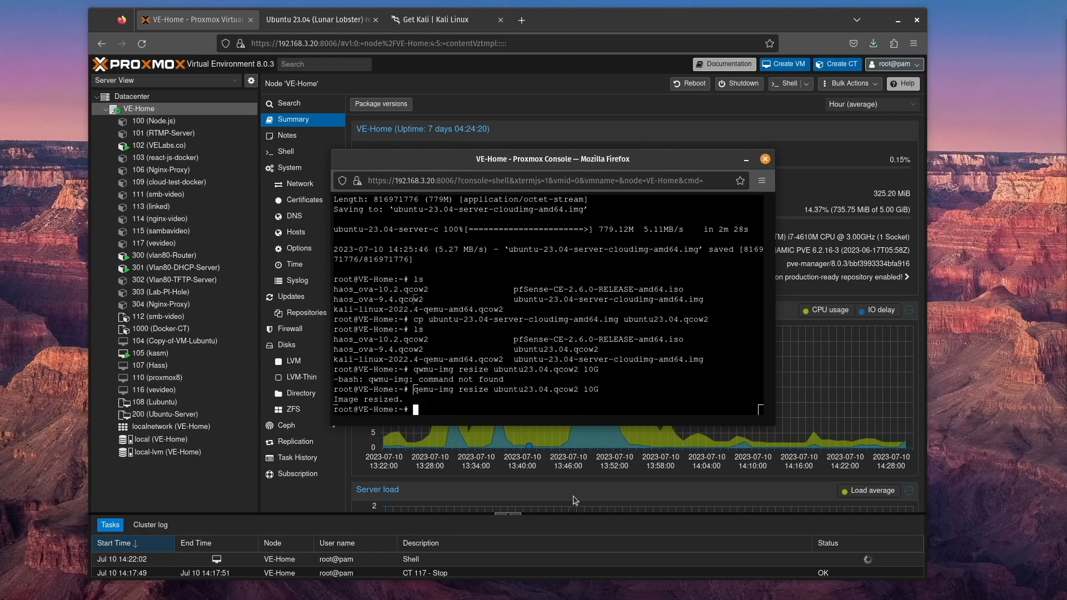
left_click(765, 160)
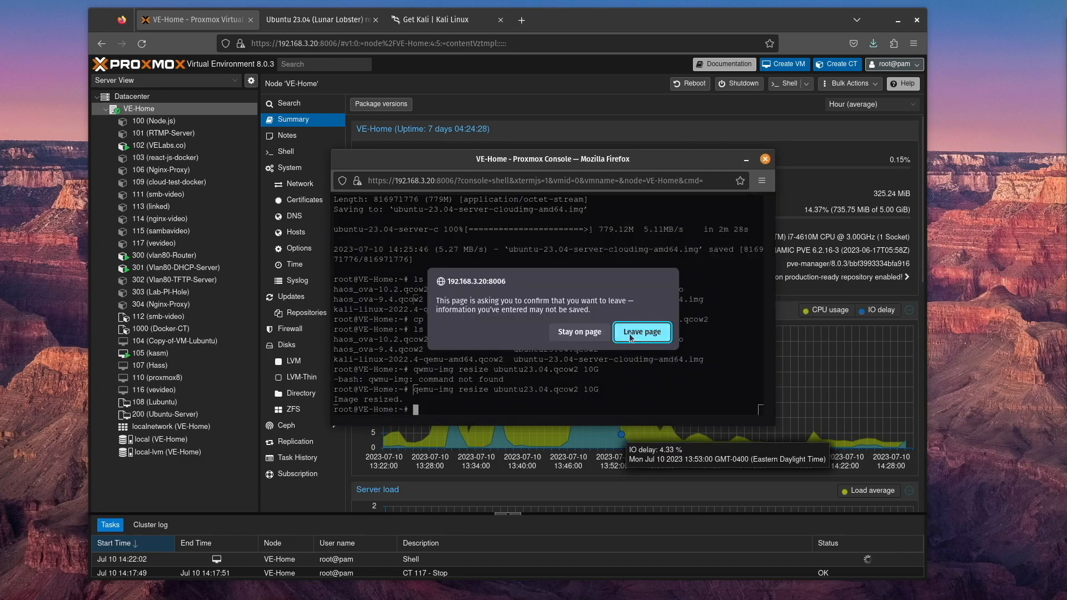
left_click(632, 332)
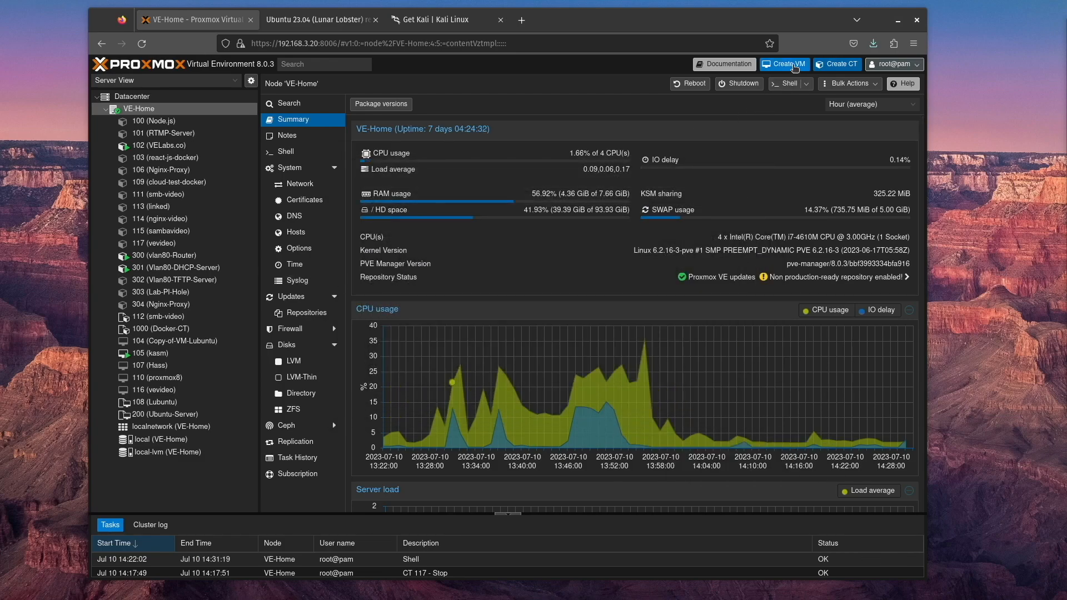
Start creating virtual machine 118 named cloudini, without any installation media
left_click(794, 68)
left_click(376, 262)
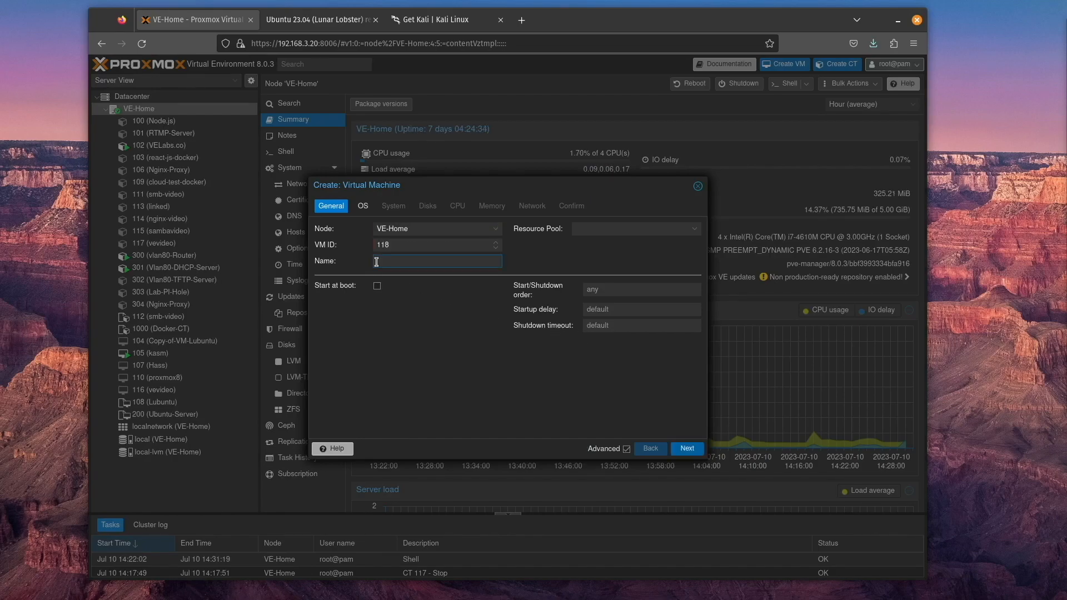
left_click(686, 448)
left_click(322, 295)
left_click(687, 448)
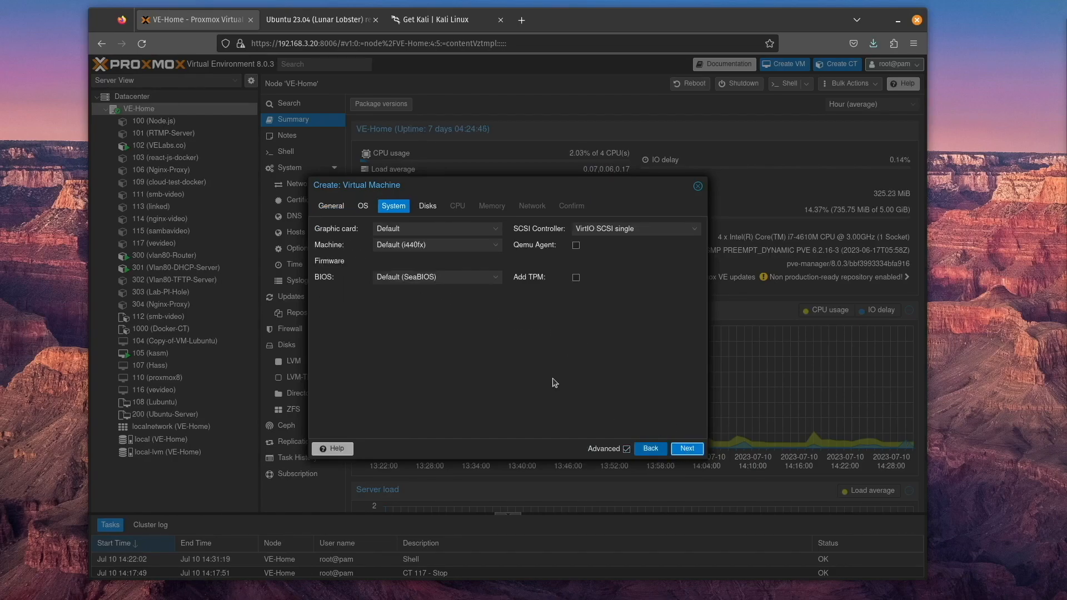
Enable the Qemu Agent for the new VM and remove its default disk
left_click(576, 246)
left_click(687, 449)
left_click(378, 232)
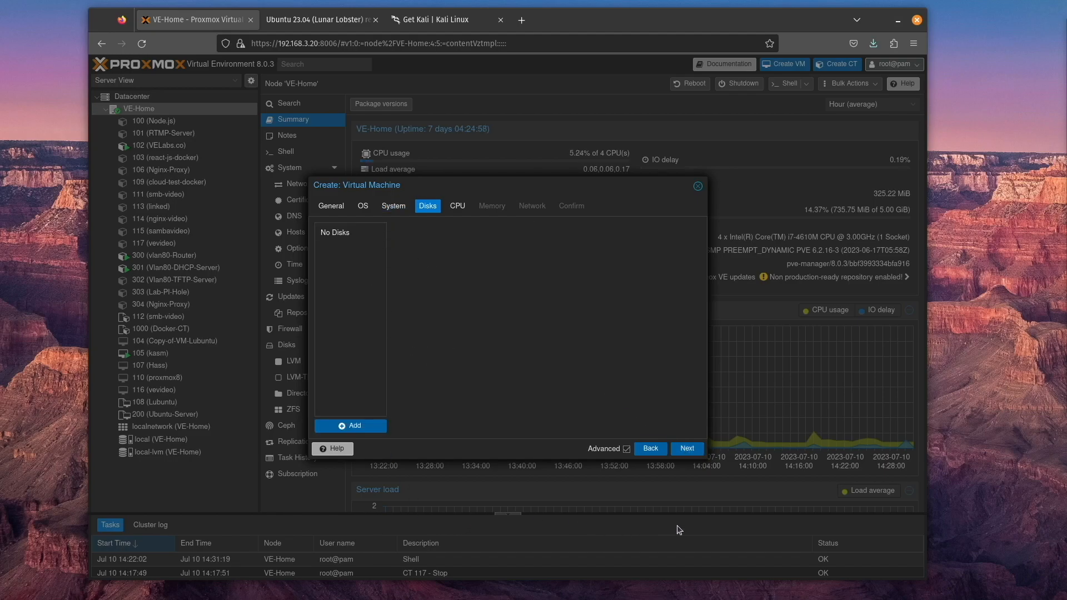
Give the VM 2 cores, 2048 MiB of memory and network bridge vmbr2, and finish creating it
left_click(687, 449)
left_click(687, 448)
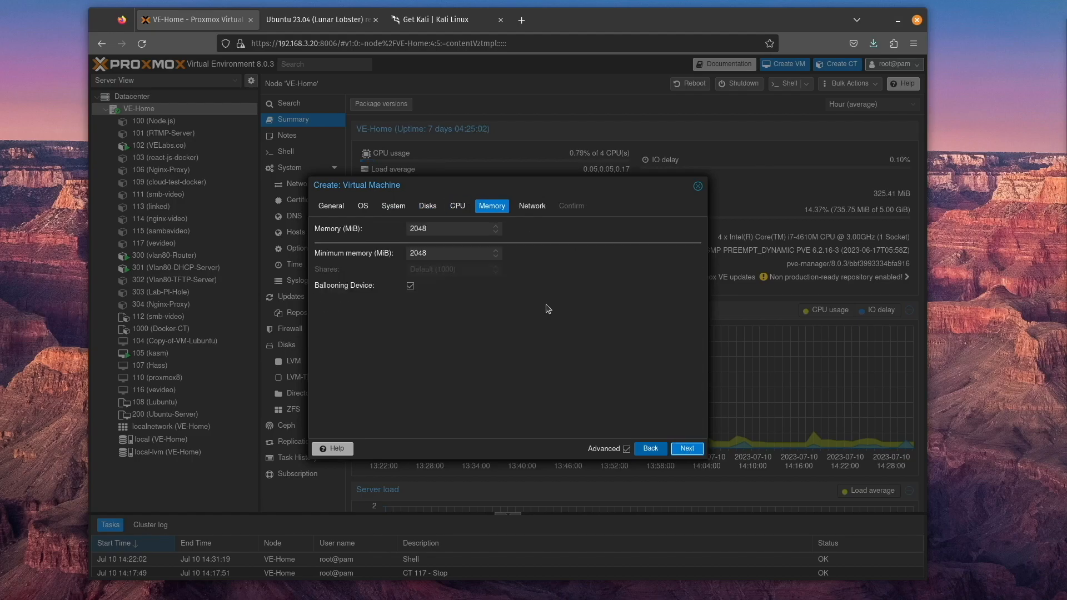
left_click(687, 449)
left_click(687, 449)
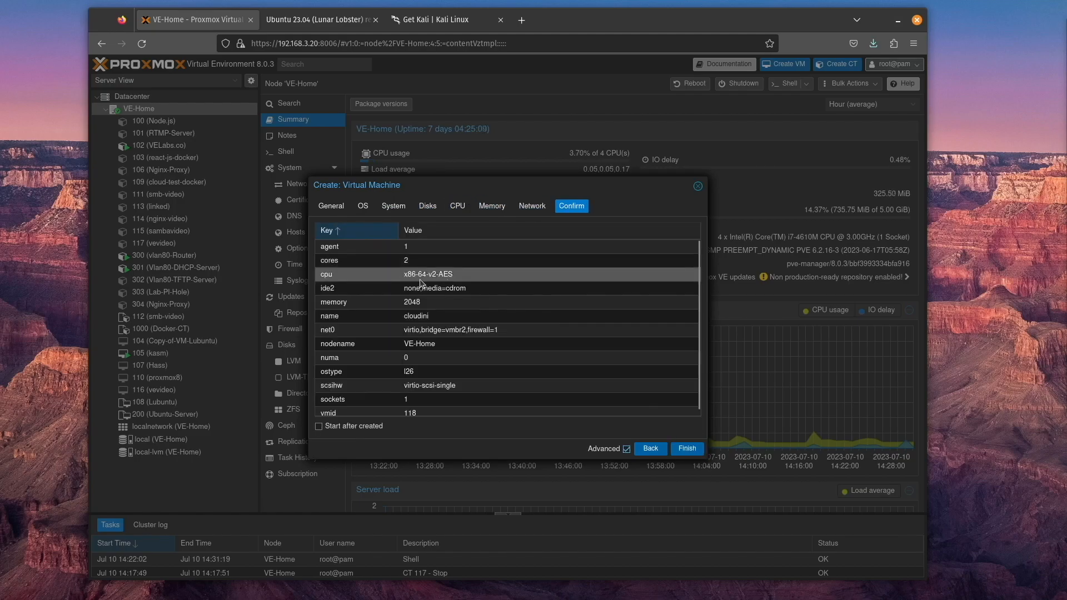
left_click(687, 449)
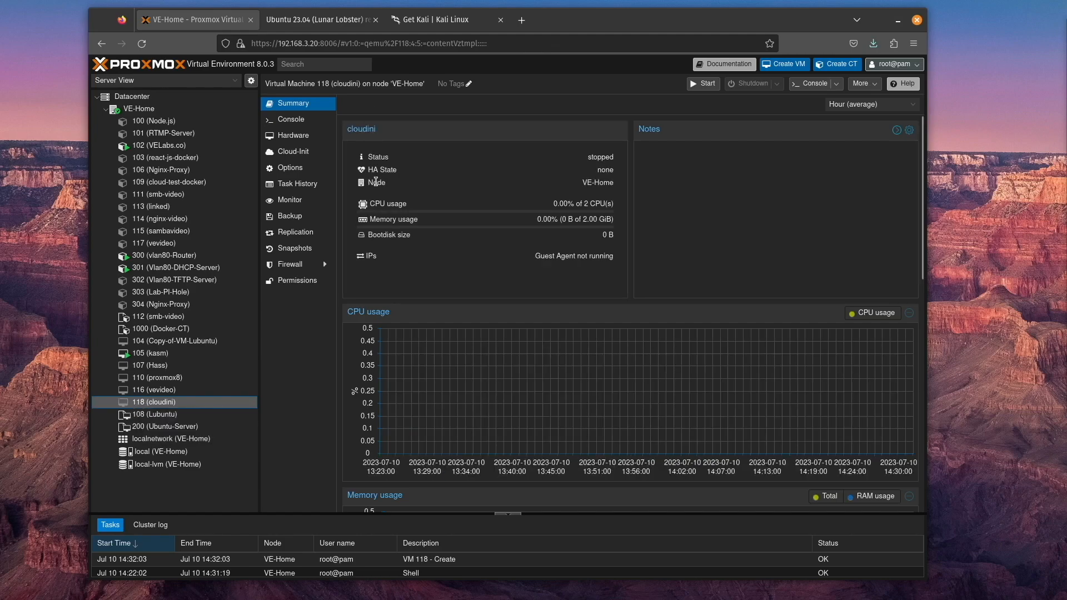
Add a CloudInit drive to VM 118 on IDE 0, stored on local-lvm
left_click(292, 135)
left_click(367, 105)
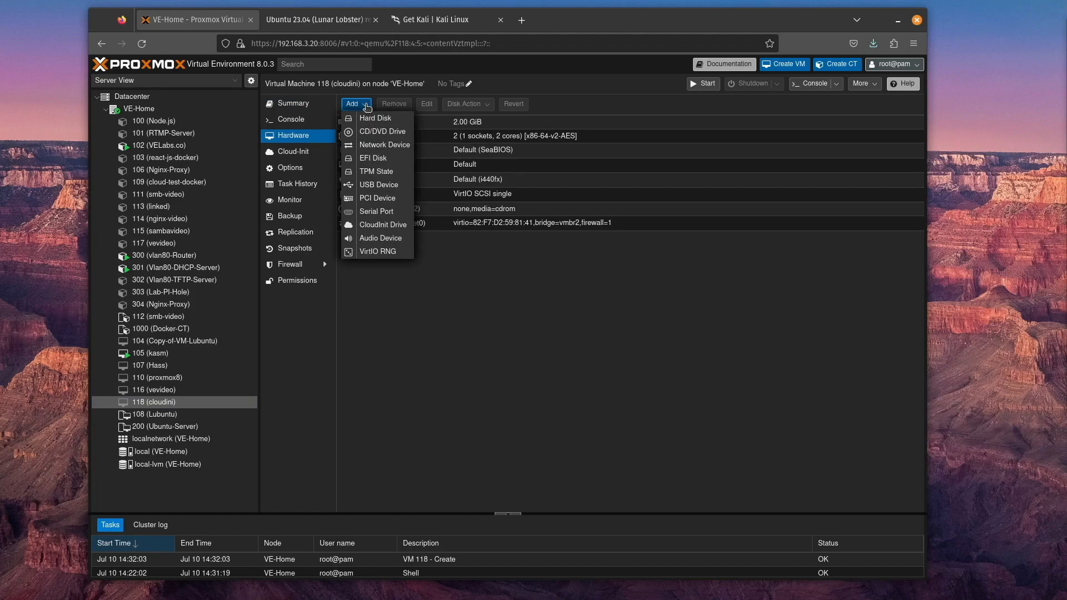
left_click(384, 226)
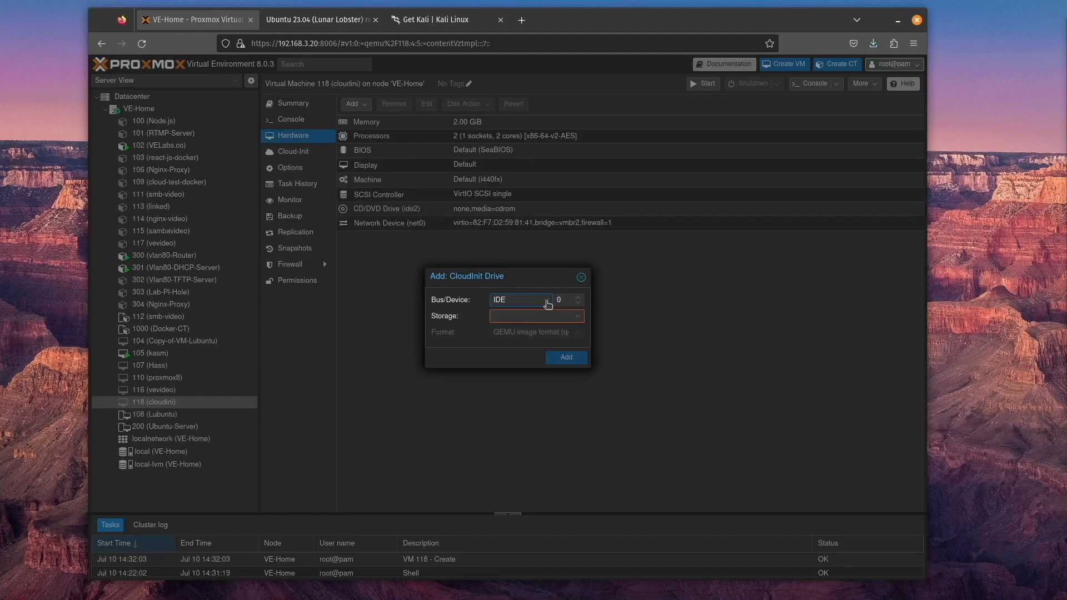
left_click(574, 317)
left_click(538, 347)
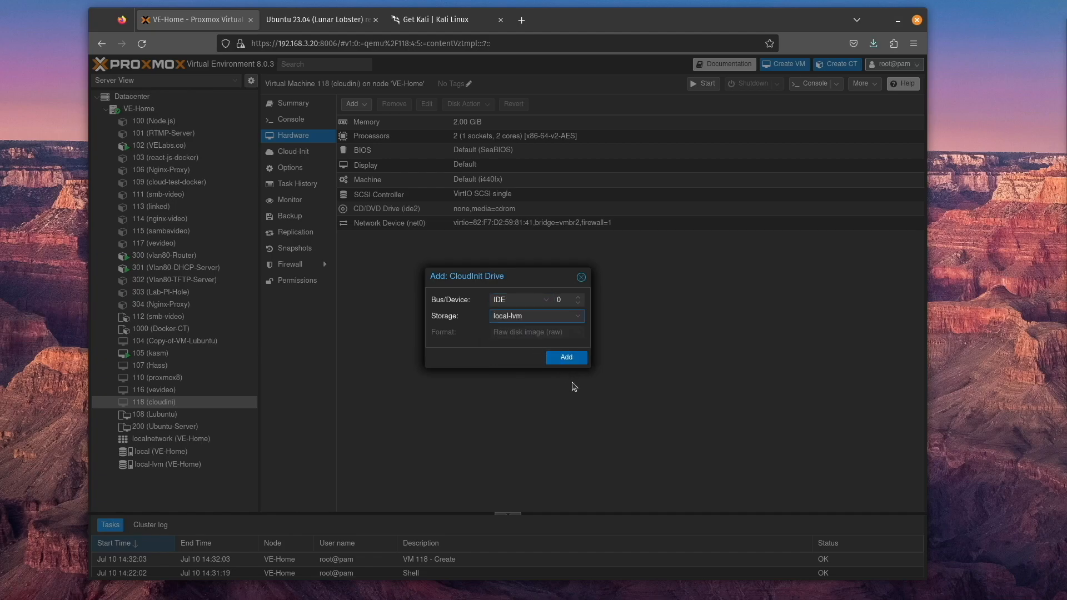
left_click(567, 358)
Set the cloud-init IPv4 configuration of network device net0 to DHCP
left_click(304, 152)
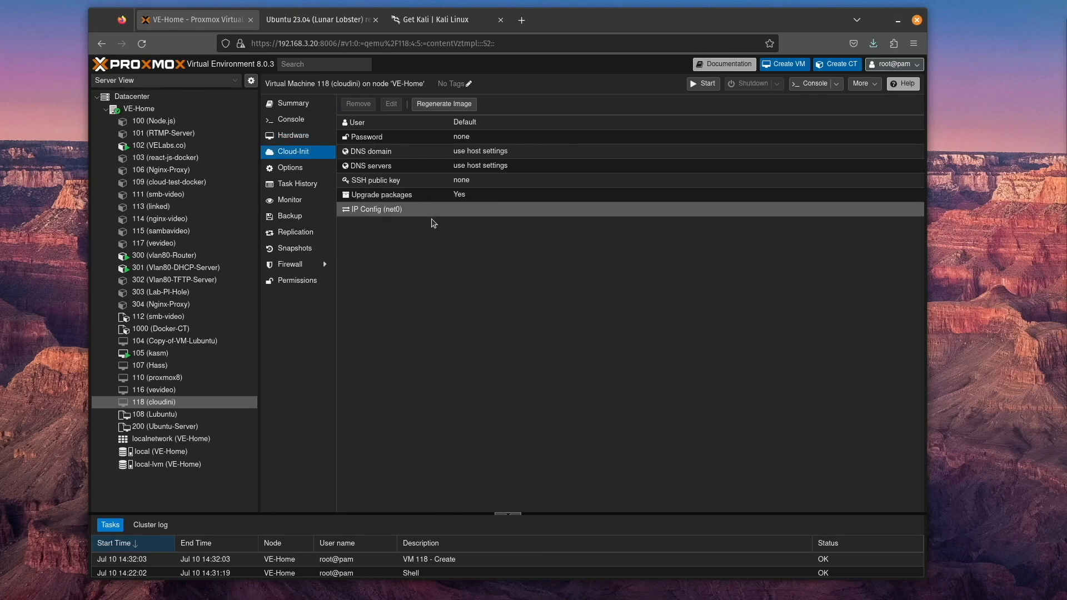
double_click(394, 212)
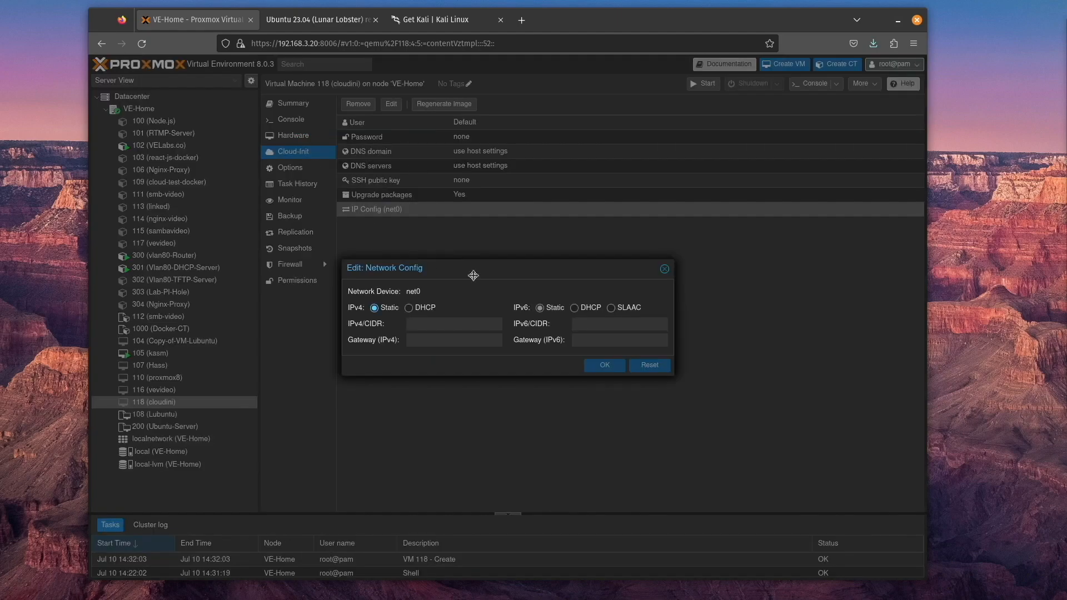
left_click(410, 308)
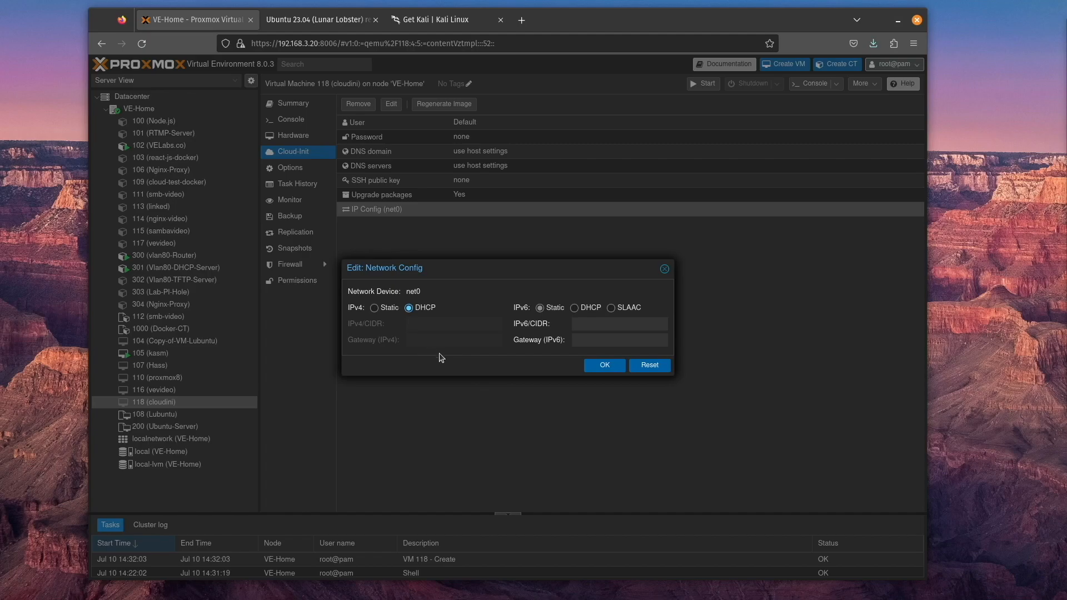
left_click(390, 309)
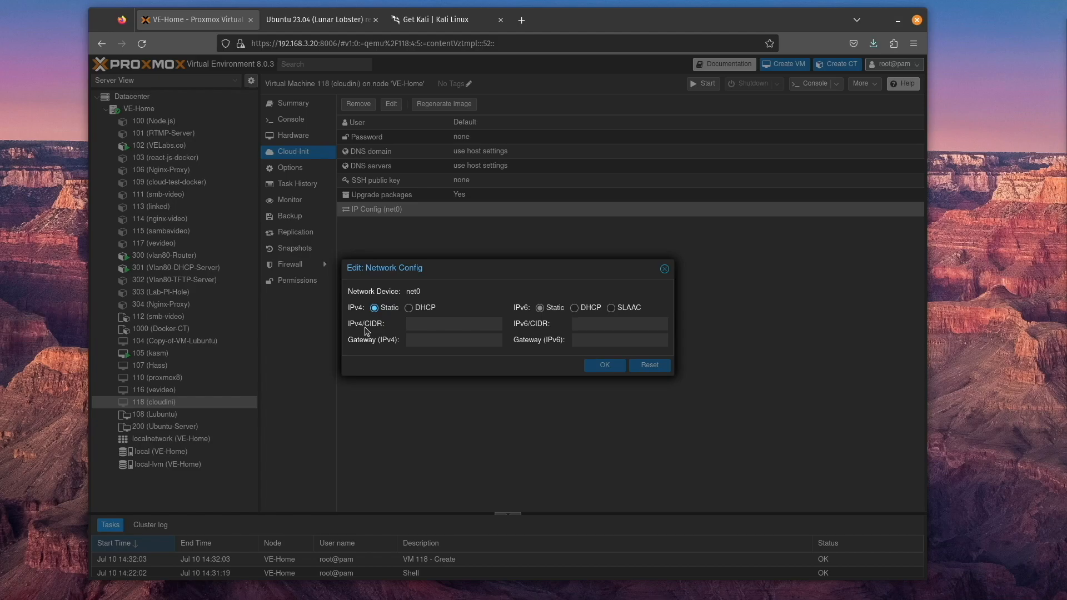
left_click(409, 308)
key("Return")
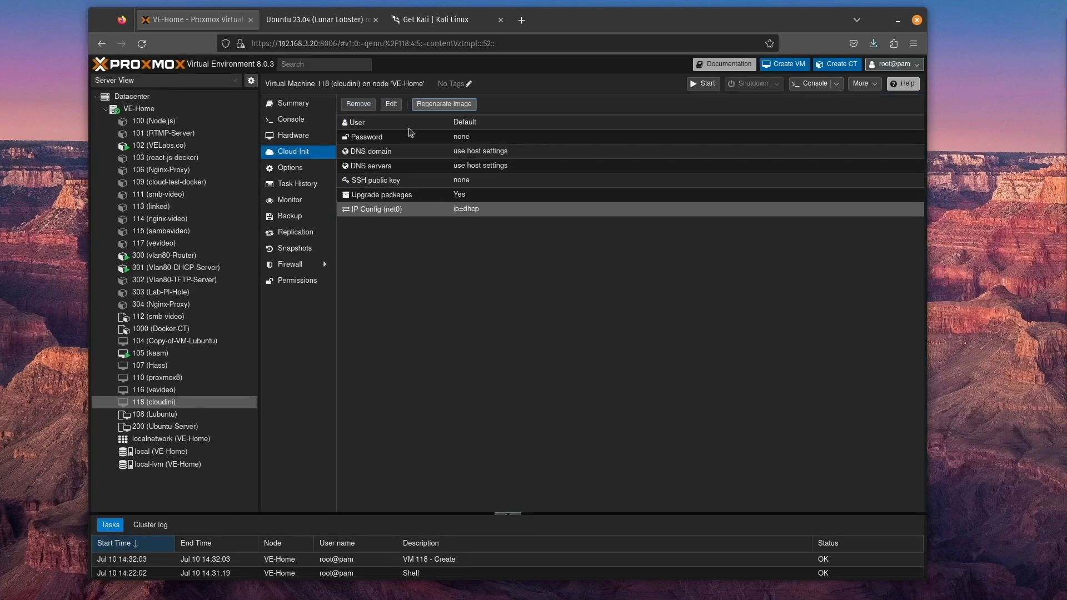
Set the cloud-init user to ve, enter the account password, and regenerate the cloud-init image
double_click(503, 125)
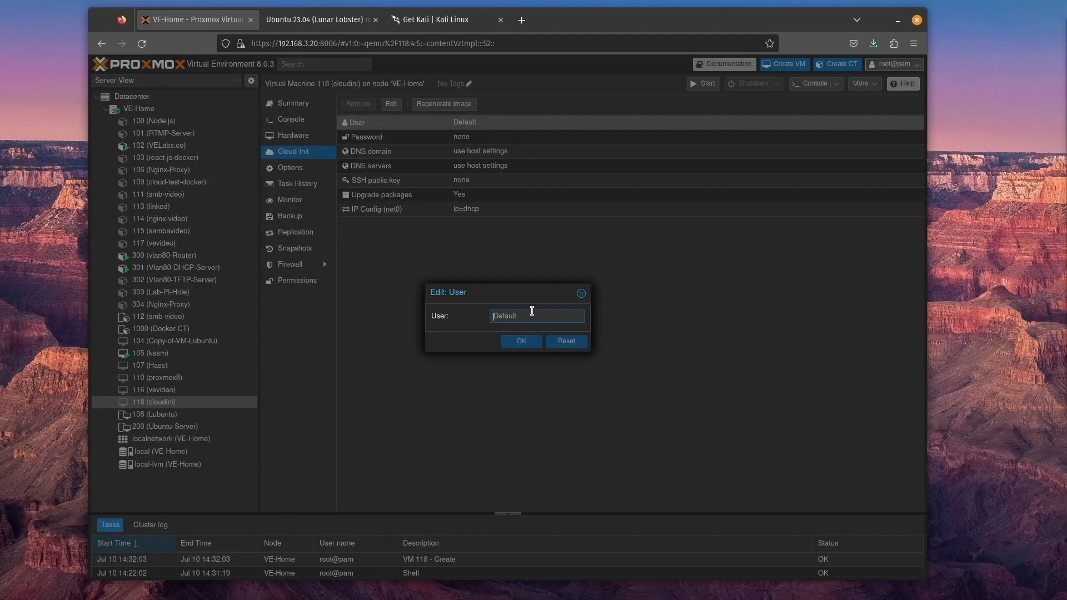
type("ve")
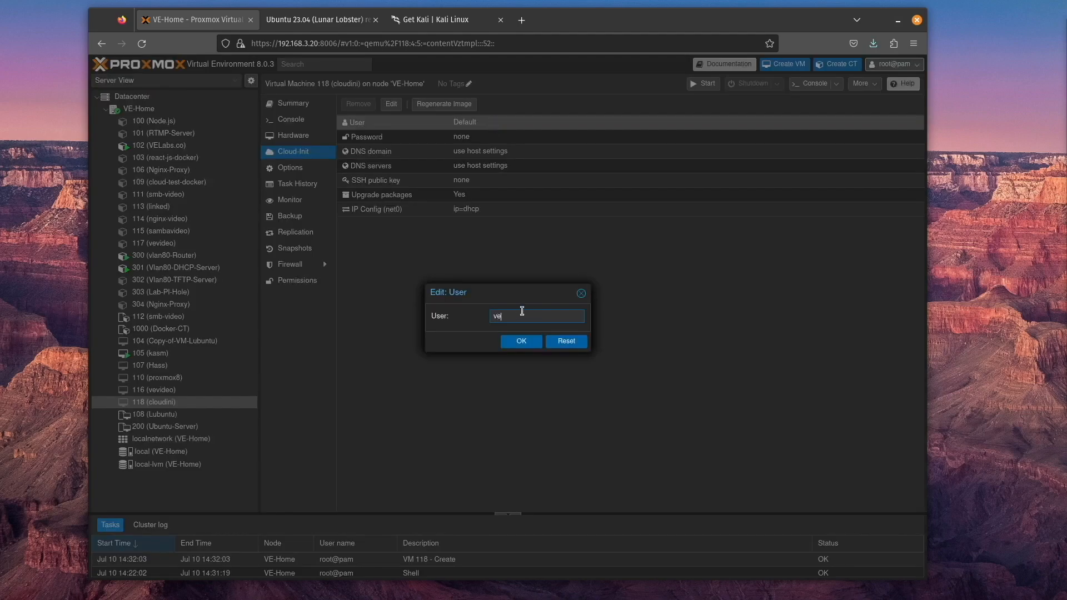
left_click(522, 341)
double_click(472, 137)
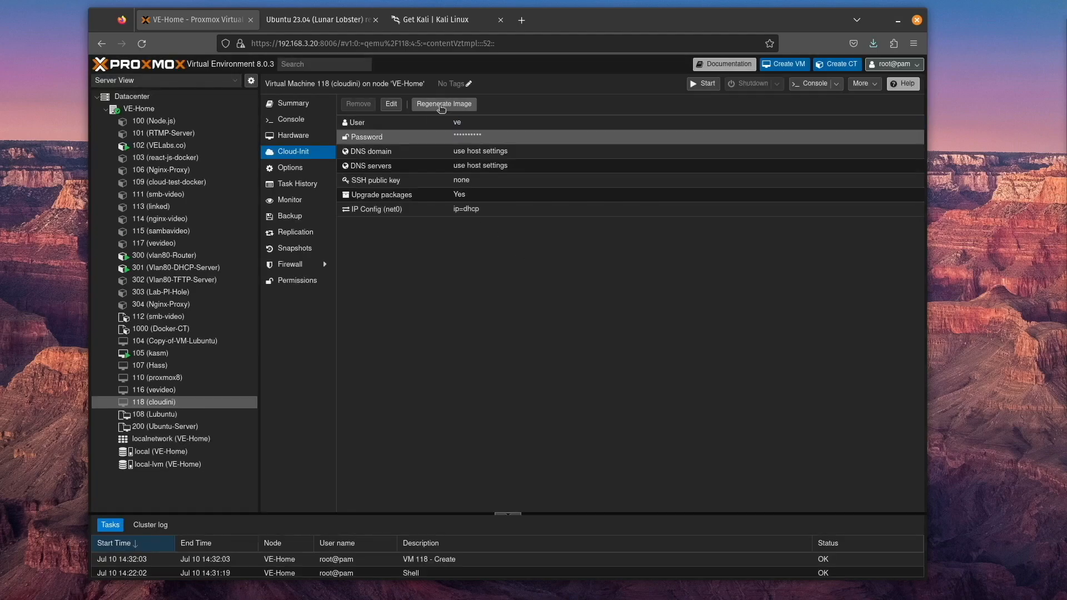
left_click(443, 104)
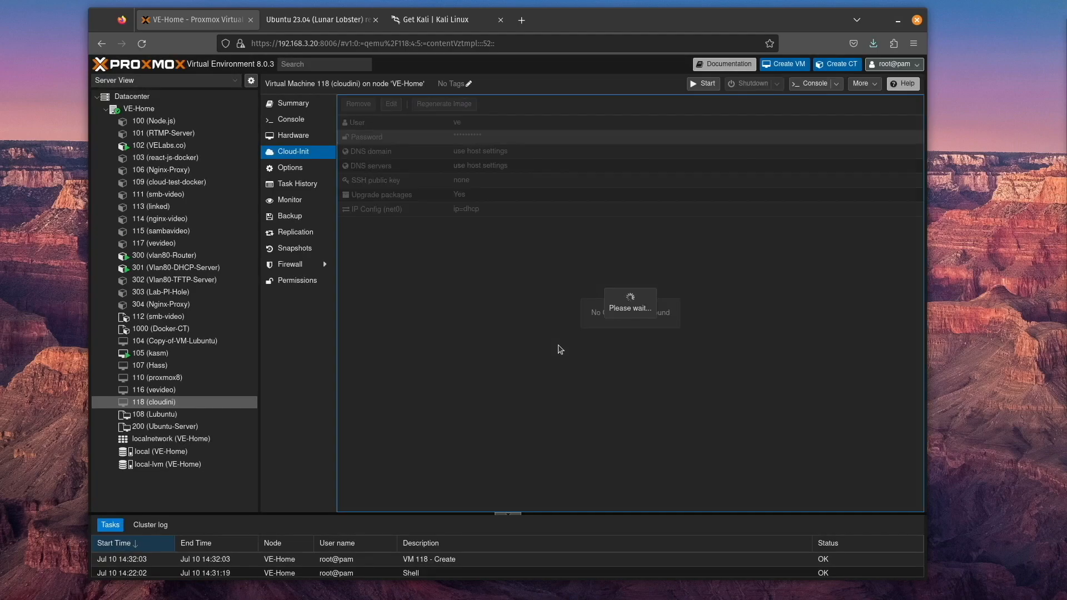
Open a shell on node VE-Home and list the files in its home directory
left_click(143, 109)
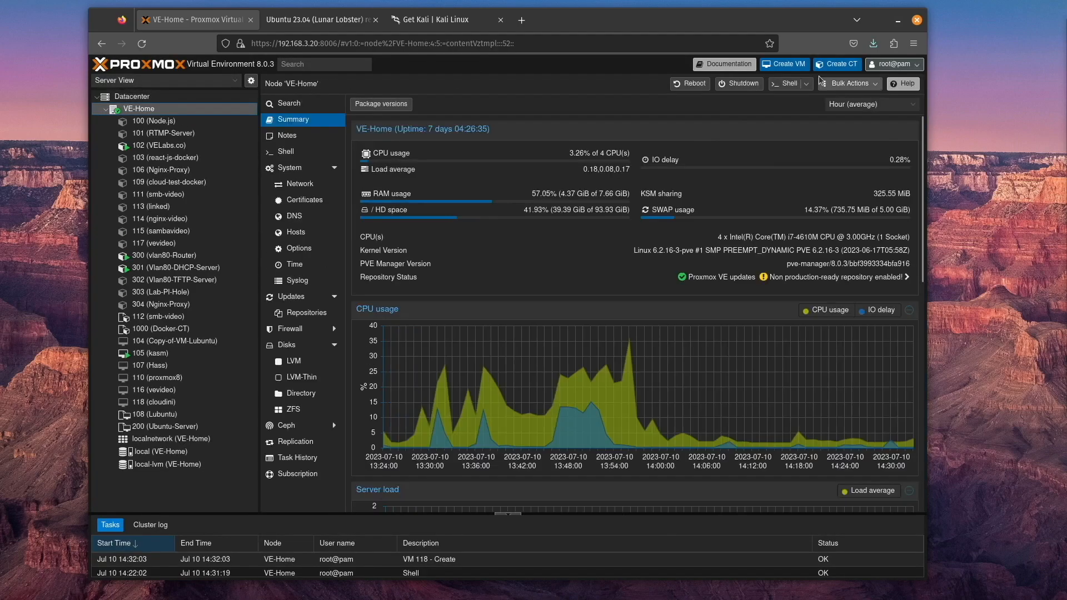
left_click(789, 83)
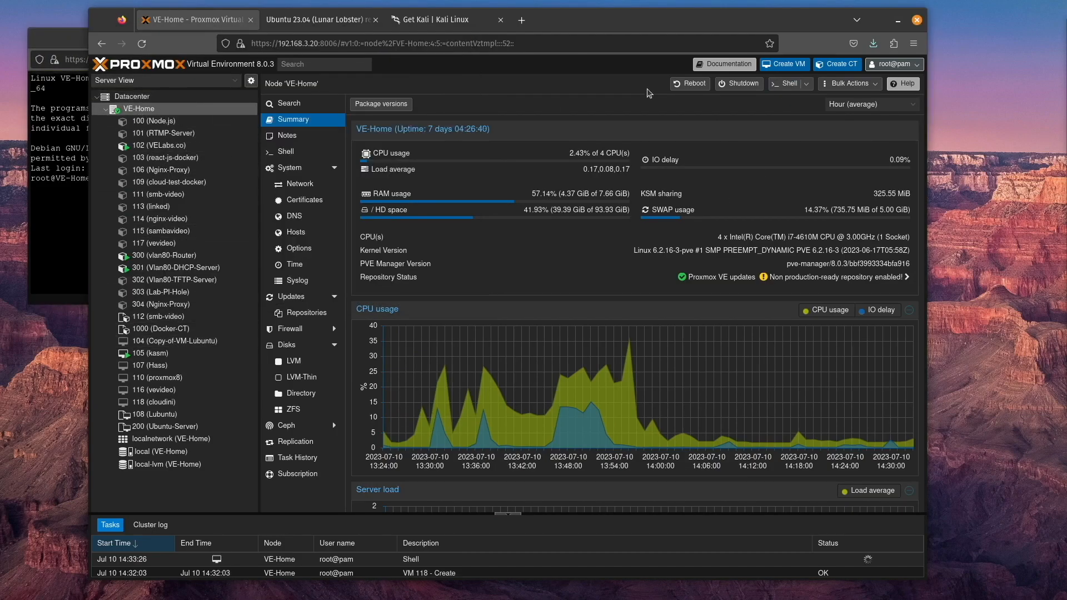
left_click(55, 231)
type("ls")
key("Return")
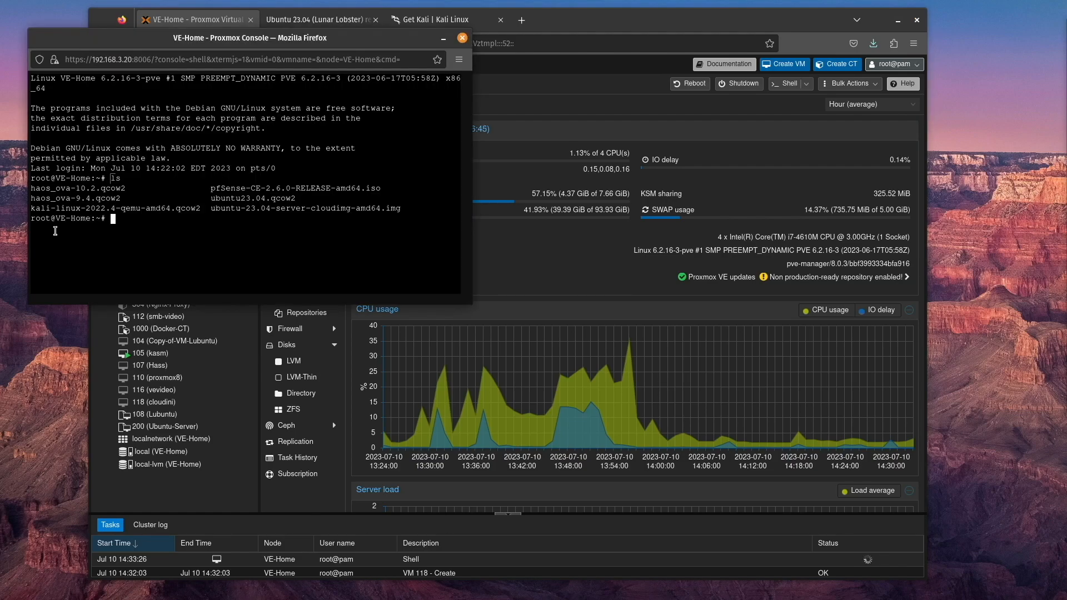
Import ubuntu23.04.qcow2 as a disk of VM 118 on local-lvm with qm importdisk, copying the file name from the listing
left_click_drag(210, 198, 294, 196)
right_click(292, 196)
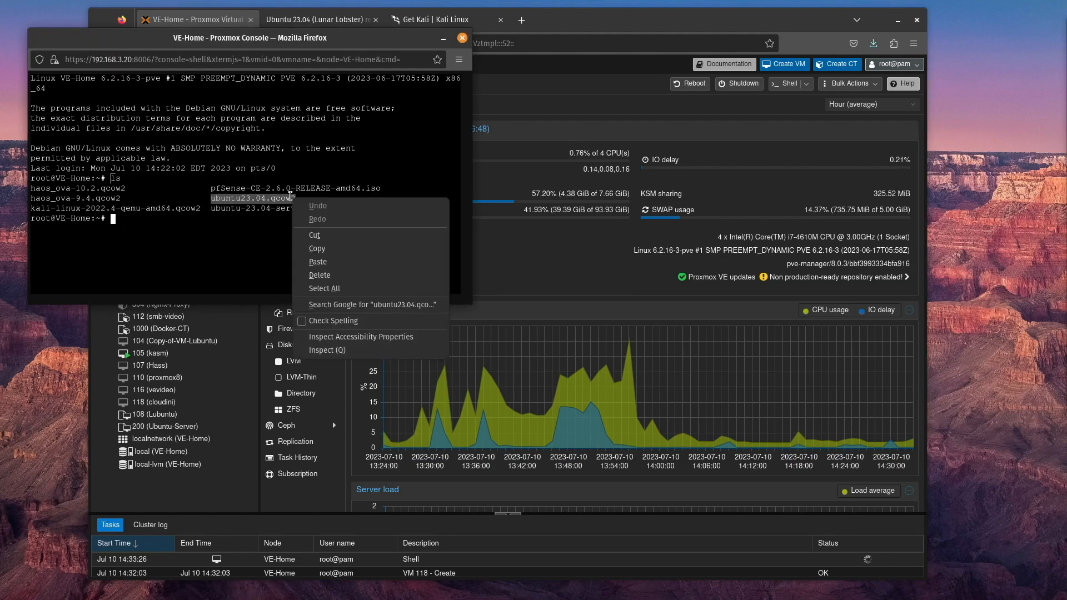
left_click(332, 247)
left_click(192, 252)
type("qm importdisk")
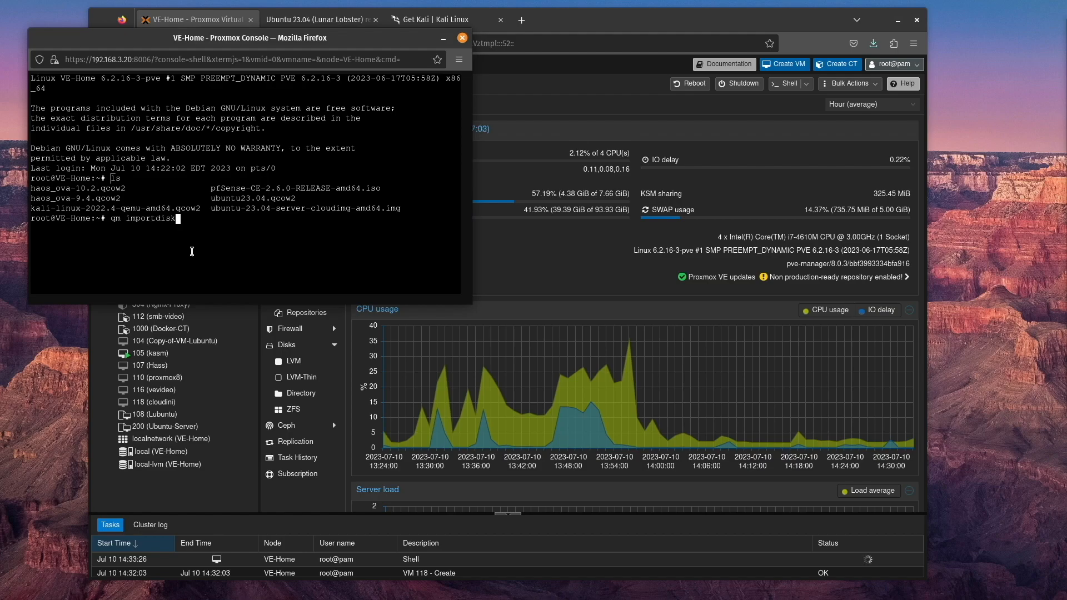
type(" 11")
type("8")
key("ctrl+shift+v")
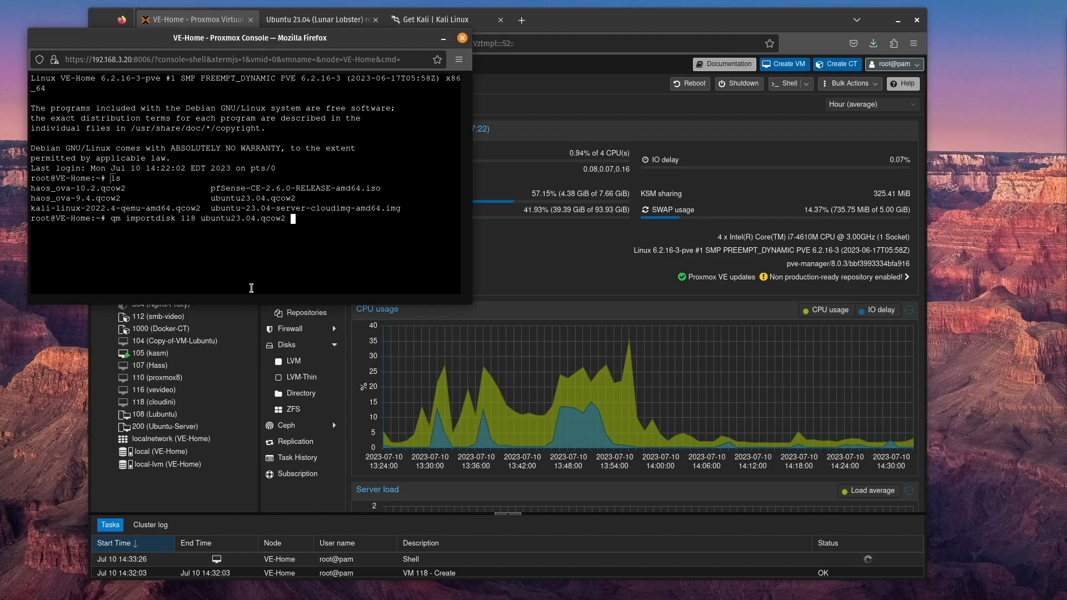
type("lock")
key("BackSpace")
type("al-lvm")
key("Return")
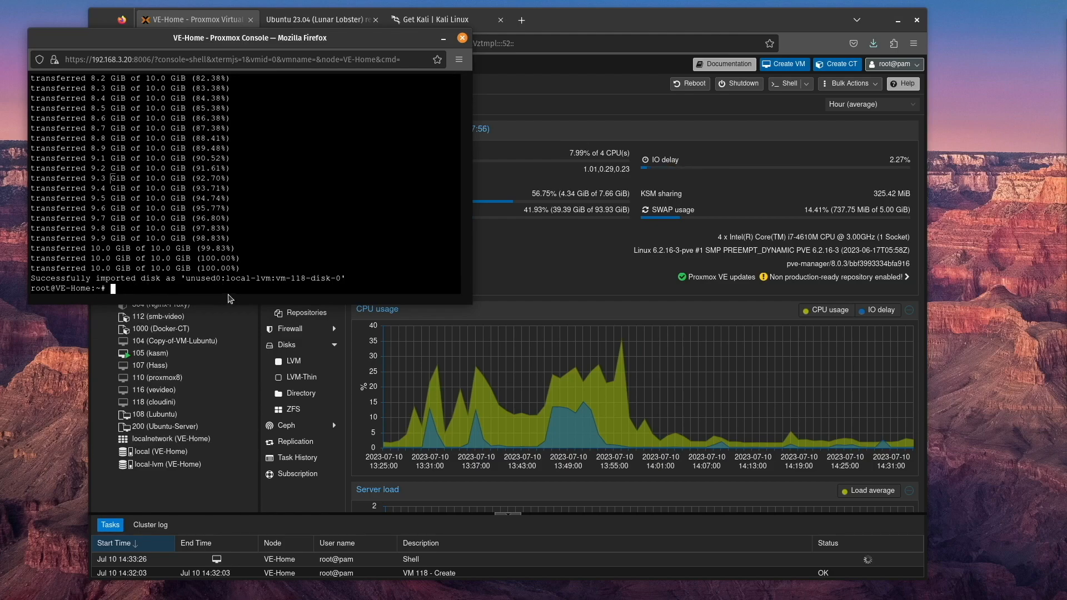
Attach the unused imported disk of VM 118 as SCSI 0 with Discard enabled
left_click(300, 506)
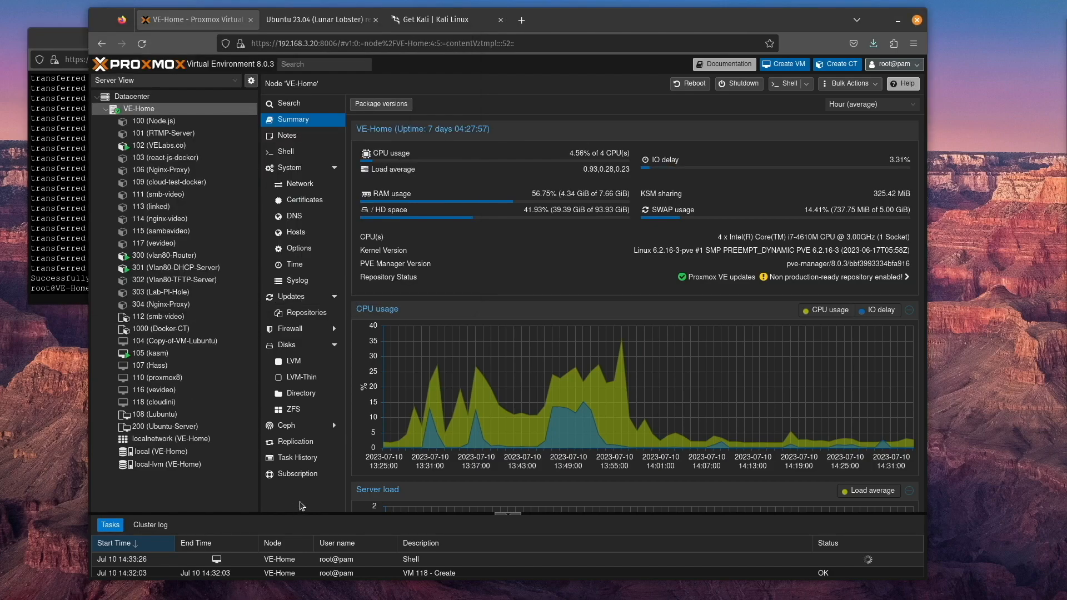
left_click(166, 403)
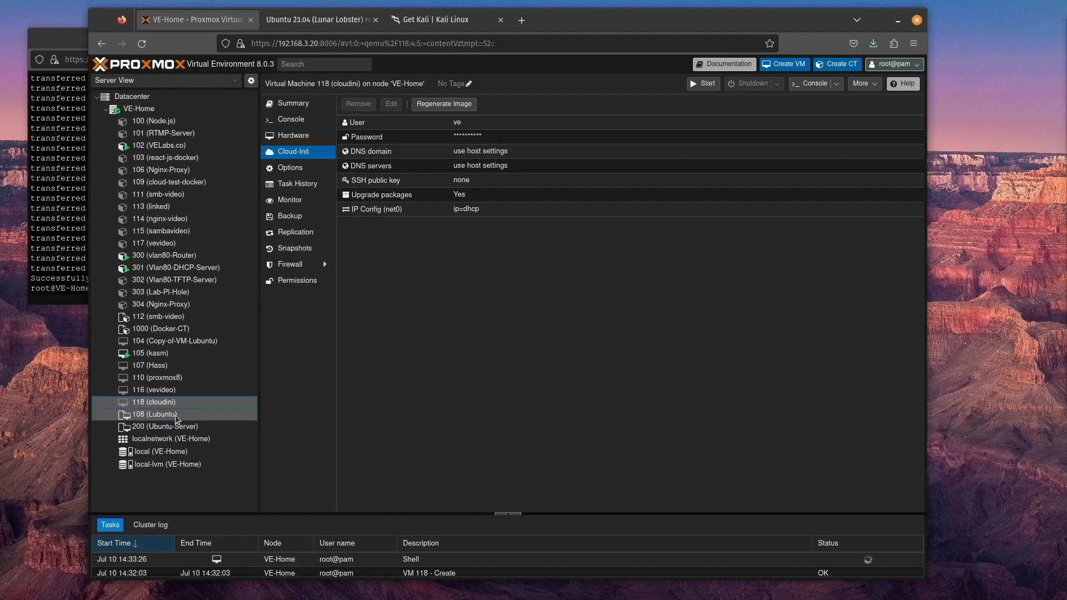
left_click(307, 137)
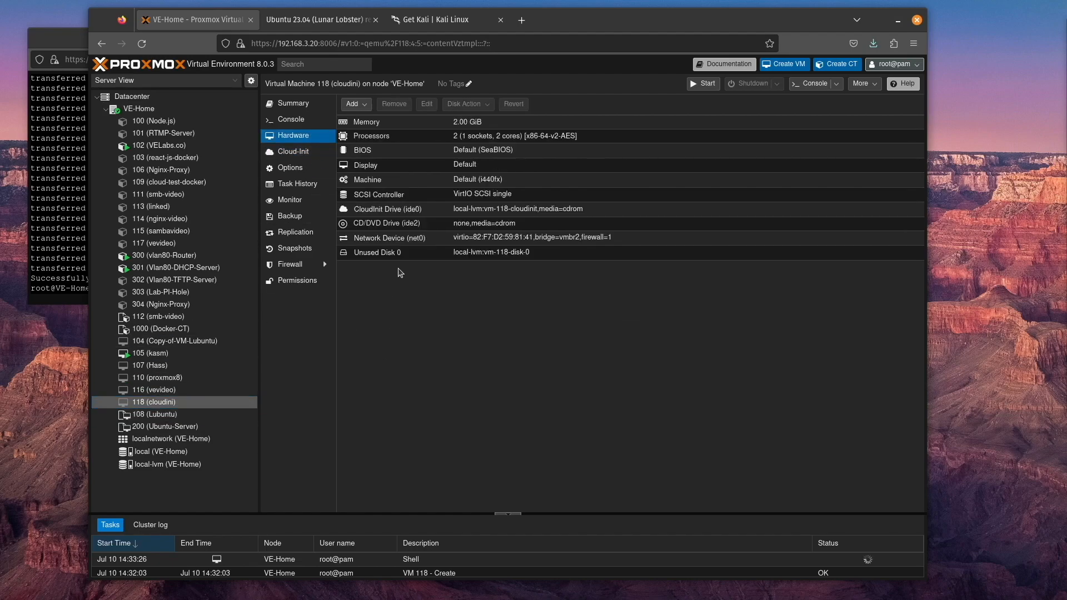
left_click(504, 254)
left_click(427, 104)
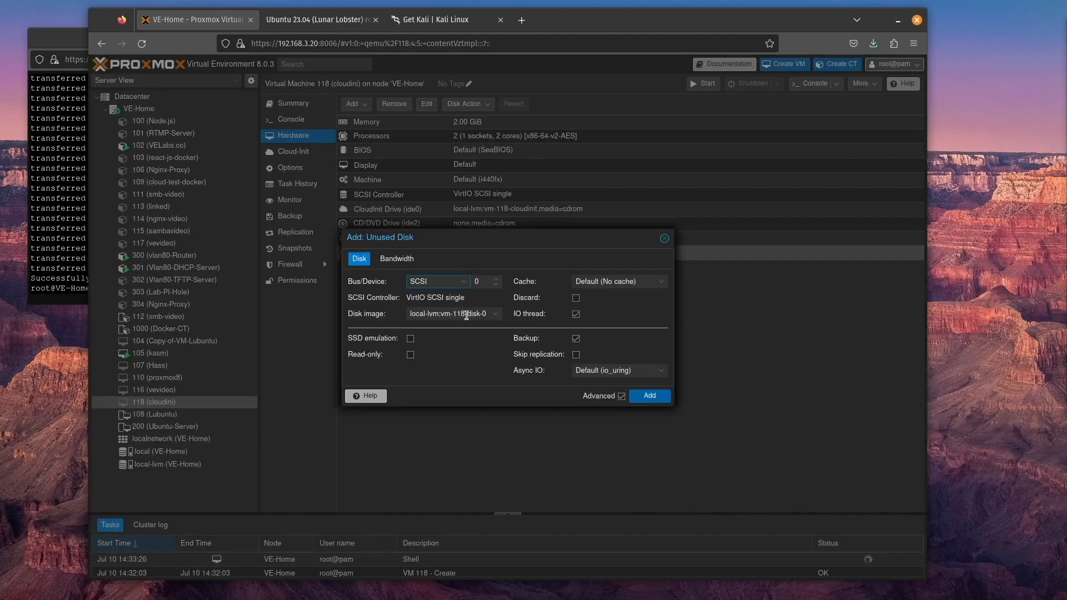
left_click(577, 299)
left_click(653, 397)
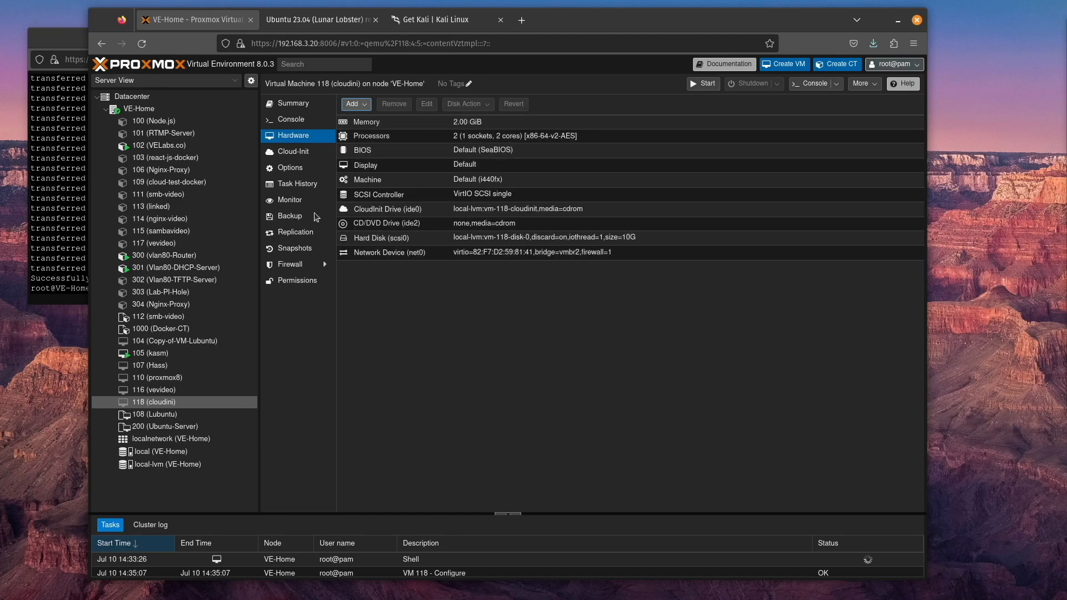
Move scsi0 to first place in VM 118's boot order and enable it as a boot device
left_click(294, 168)
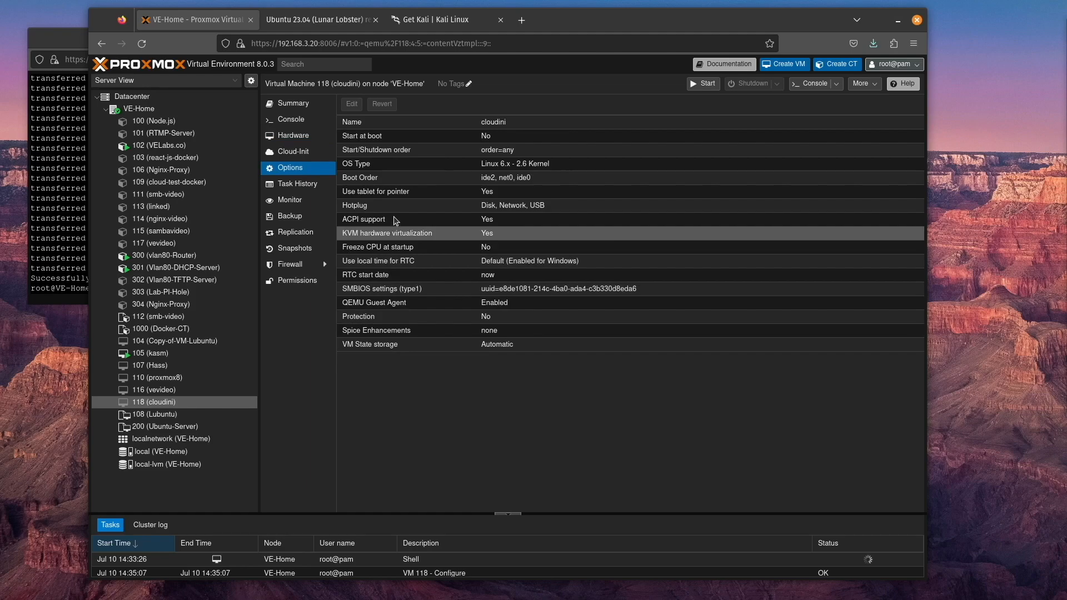
left_click(389, 177)
left_click(352, 104)
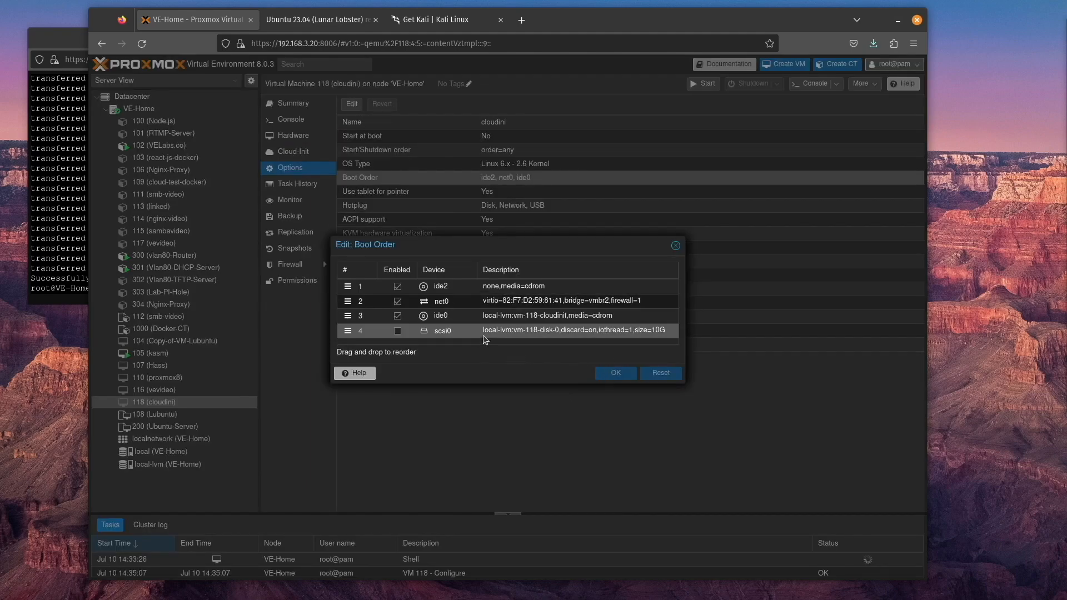
left_click_drag(465, 332, 467, 286)
left_click(397, 287)
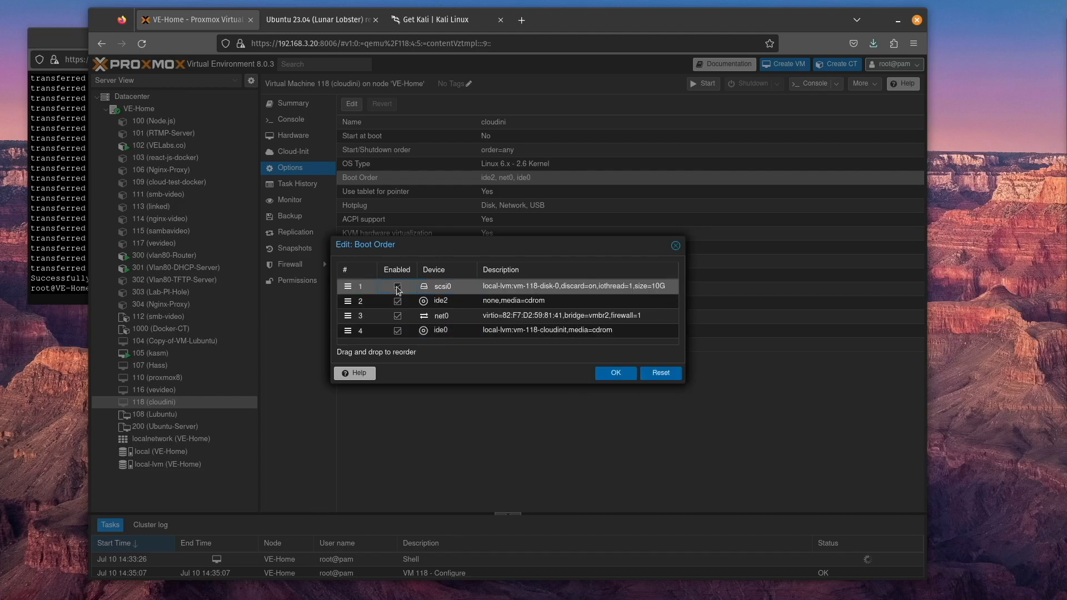
left_click(615, 373)
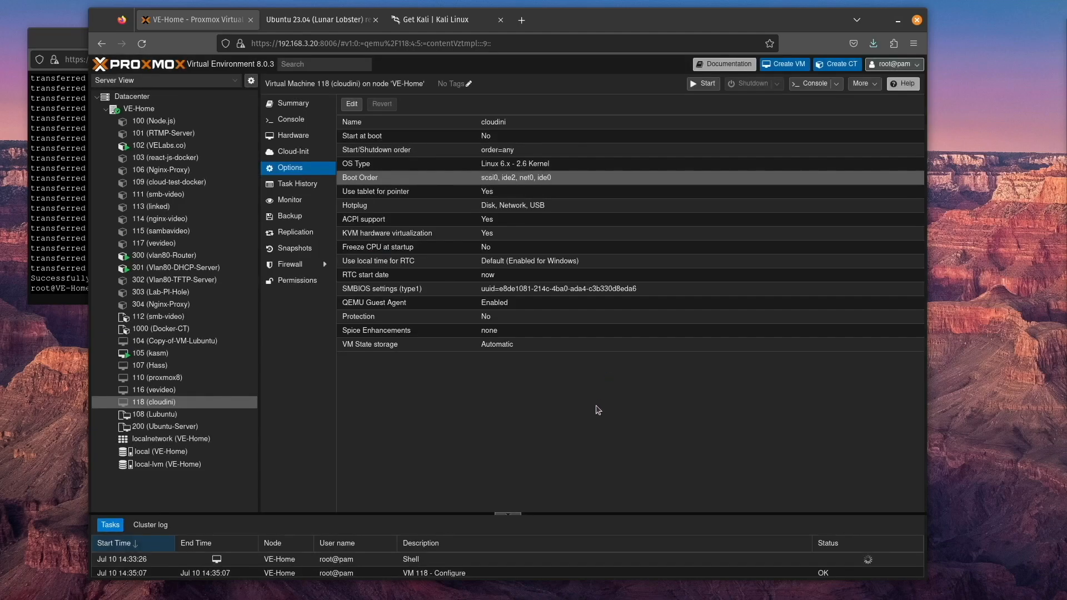
Start VM 118 and log in through its console as ve with the account password
left_click(704, 84)
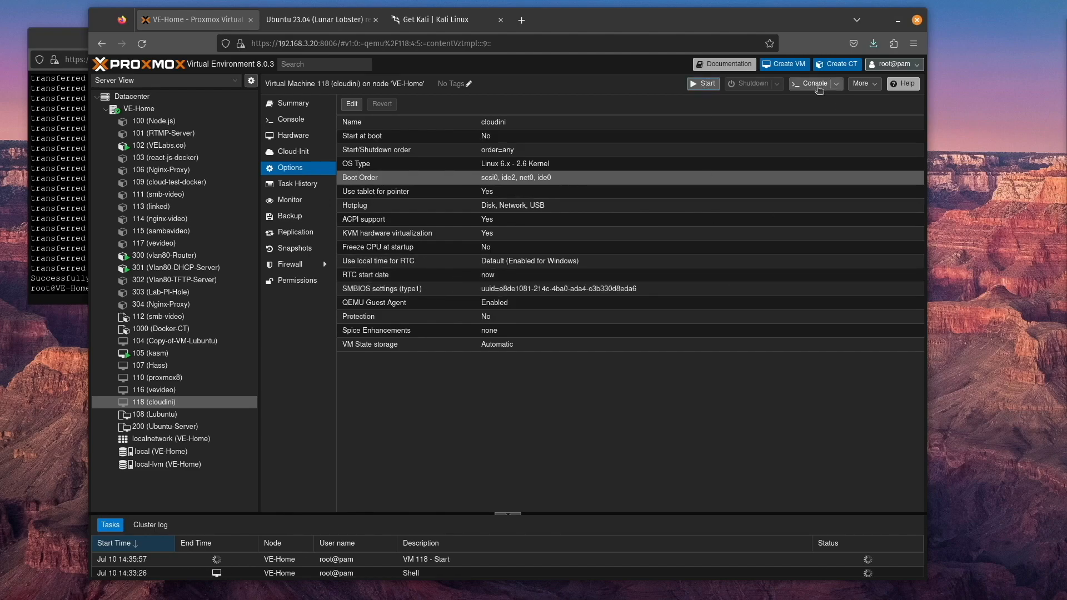
left_click(813, 84)
left_click_drag(383, 59, 553, 141)
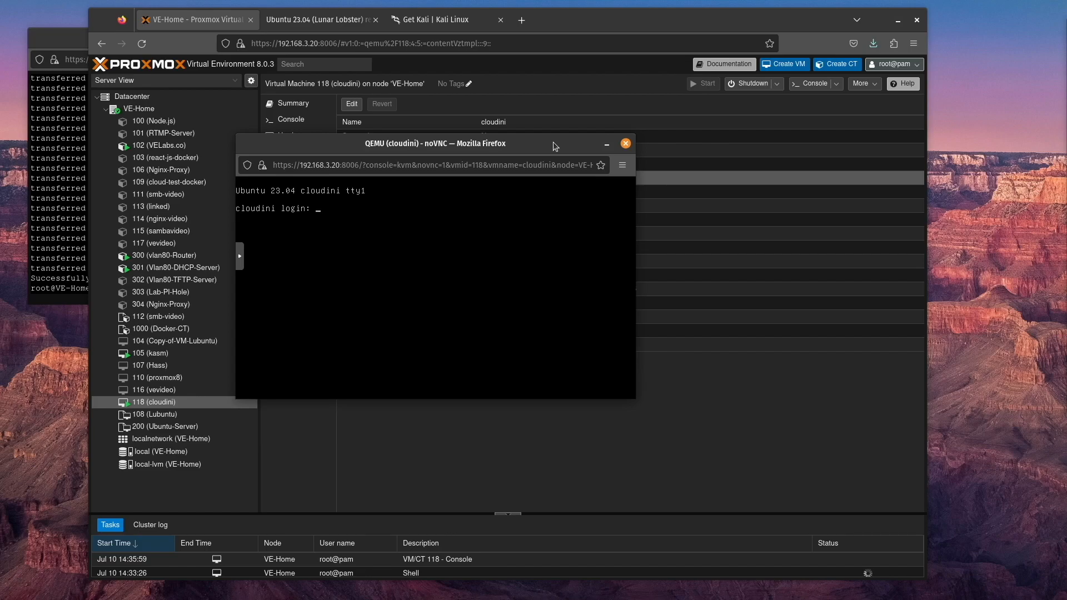
type("ve")
key("Return")
key("Return")
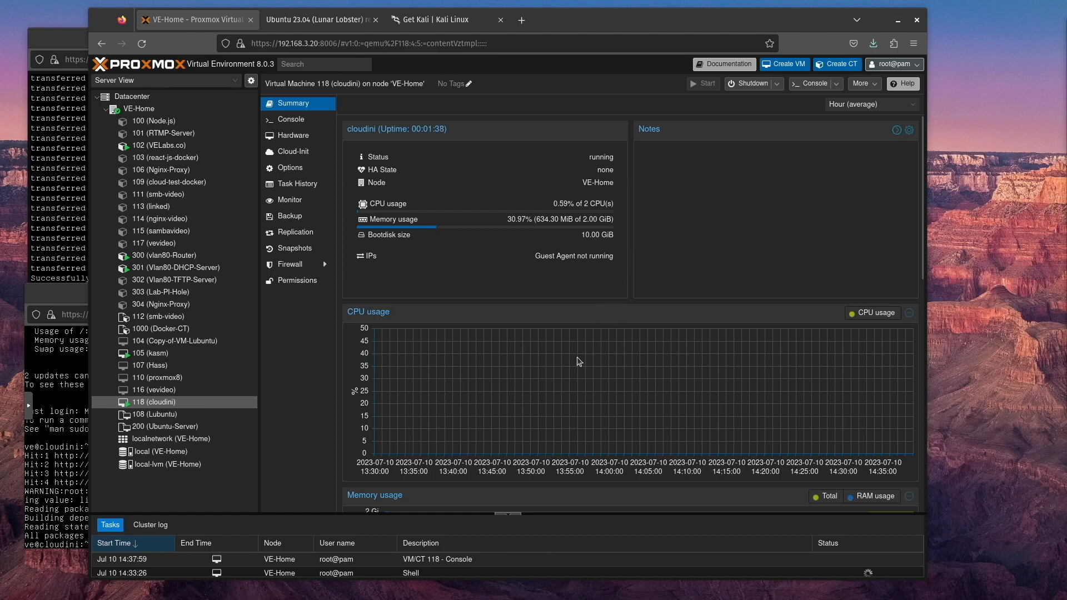
Enter a sudo apt install command for the QEMU guest agent in the cloudini console
left_click(54, 446)
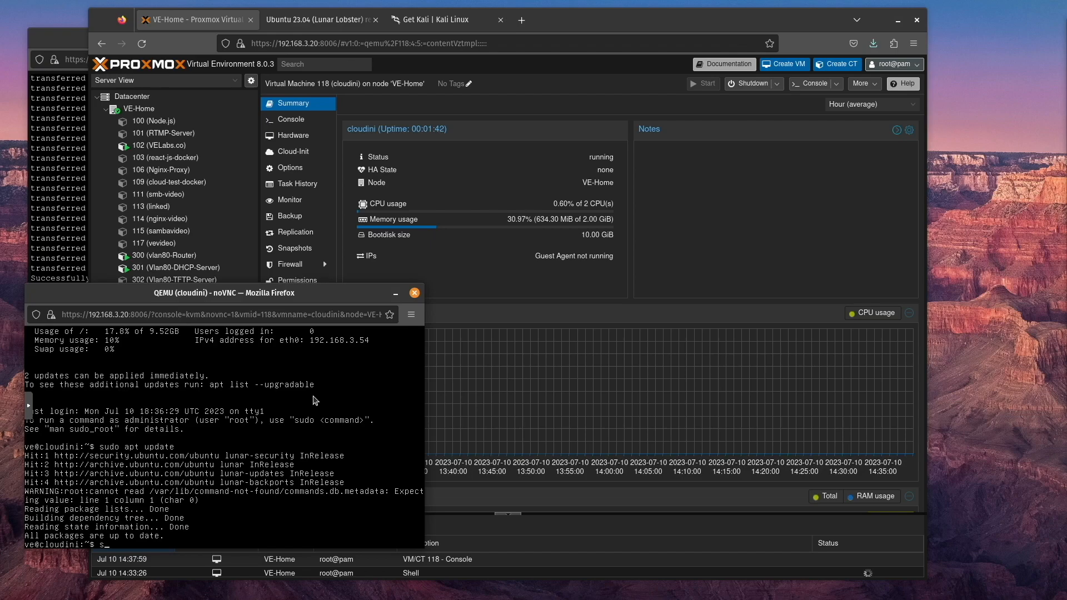
type("sudo apt install qemu-geust")
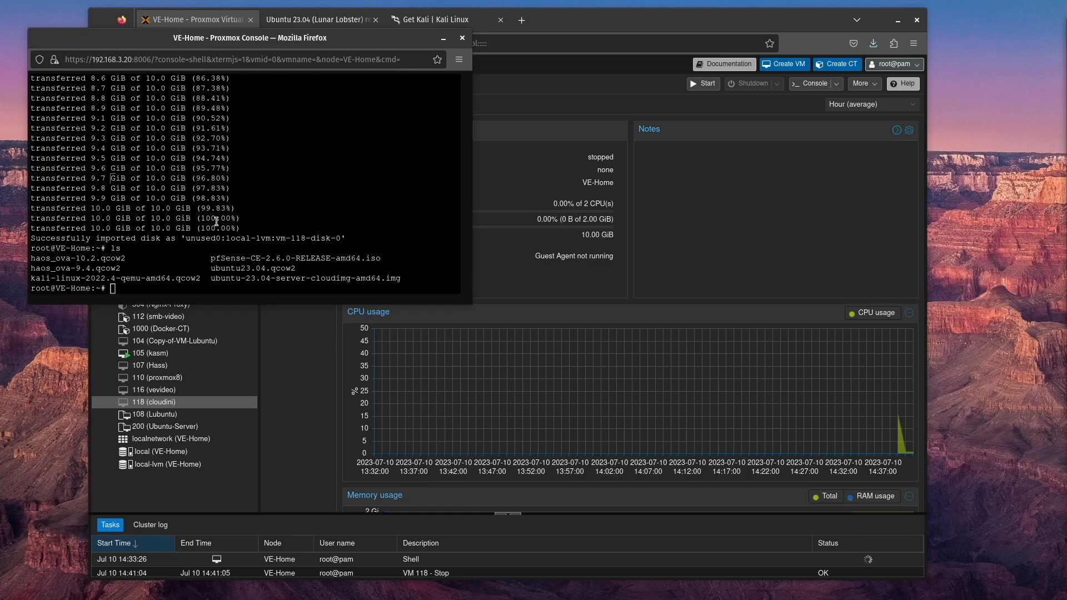
Close the old VE-Home console window and open a fresh shell on the VE-Home node
left_click(548, 27)
left_click(139, 109)
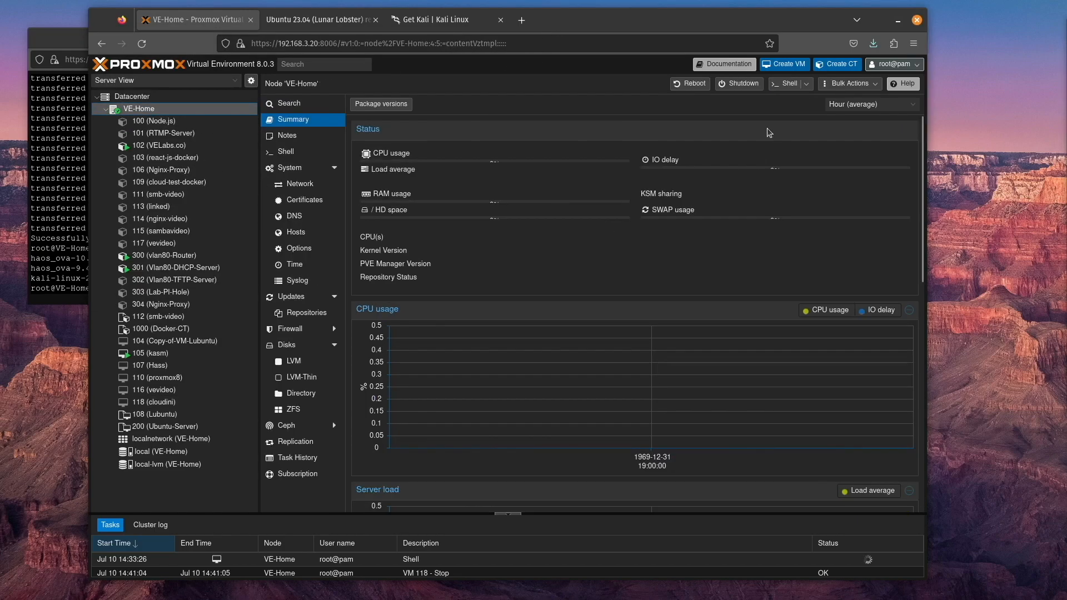
left_click(76, 43)
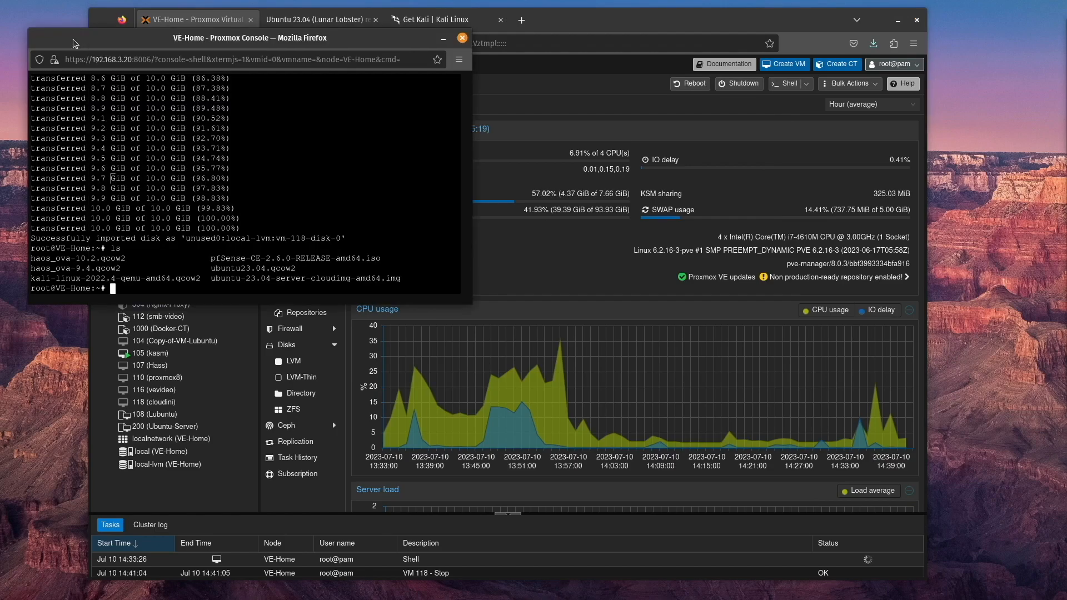
left_click(462, 38)
left_click(341, 210)
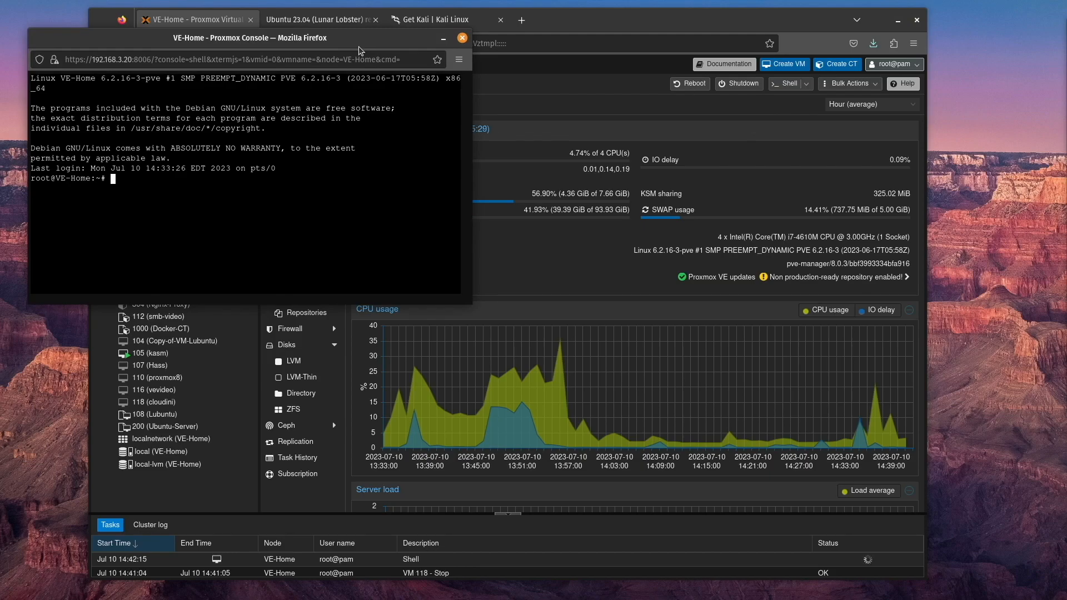
Install the libguestfs tools on the node by running apt install libguestfs-tools -y
type("apt install libguestfs")
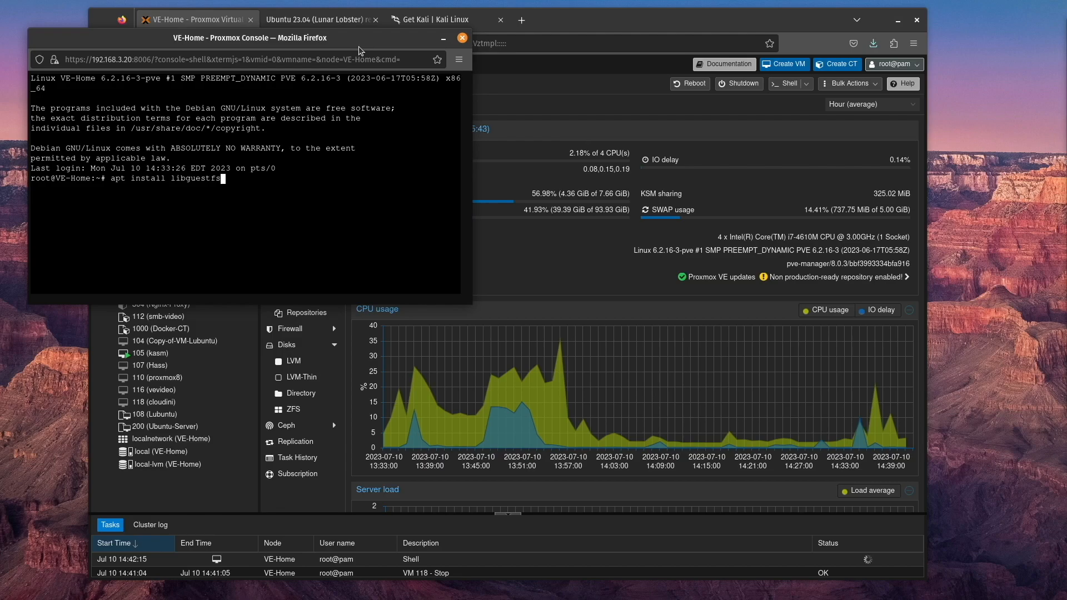
type("-tools -y")
key("Return")
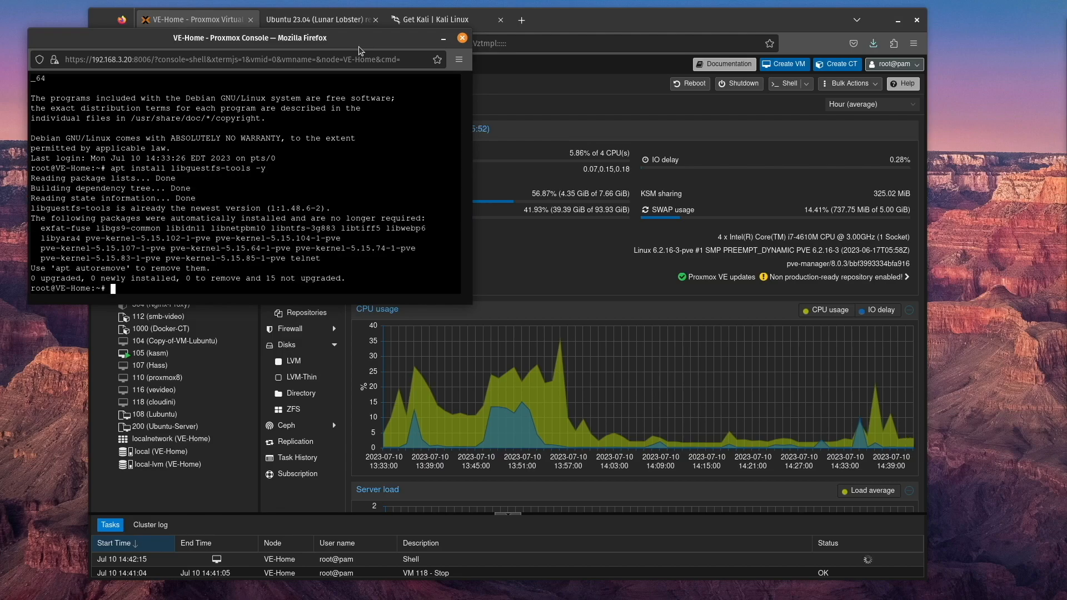
List the files in the node's root home directory and copy the image name ubuntu23.04.qcow2
type("ls")
key("Return")
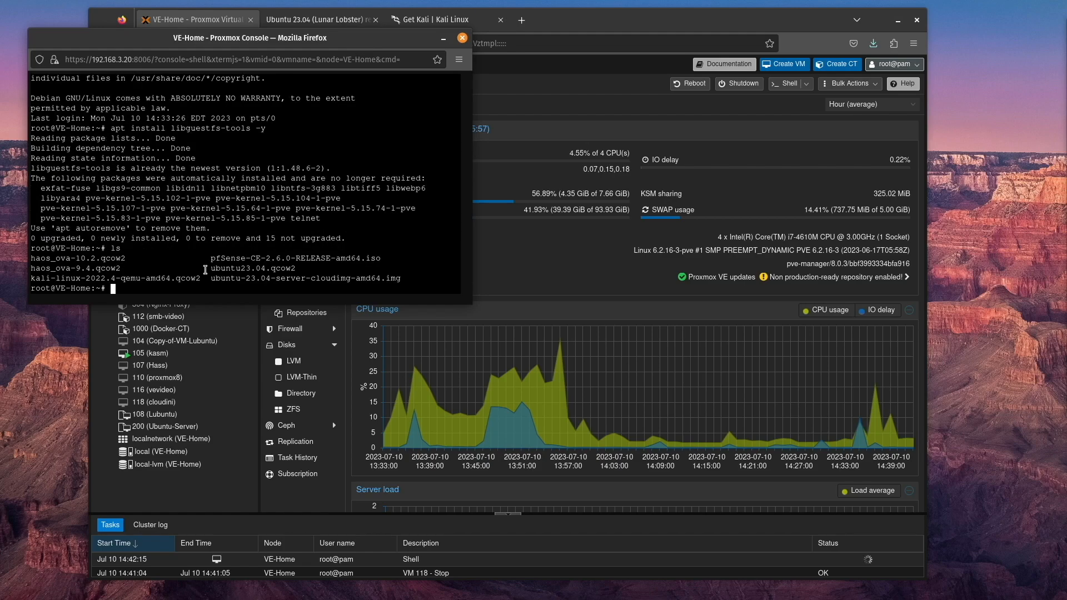
left_click_drag(210, 268, 299, 271)
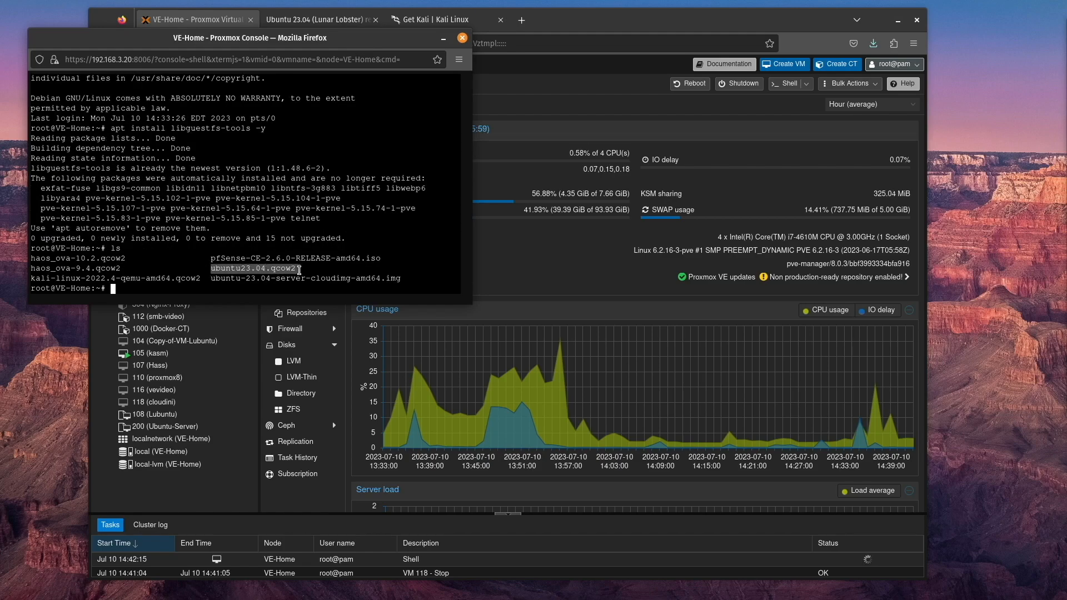
right_click(281, 271)
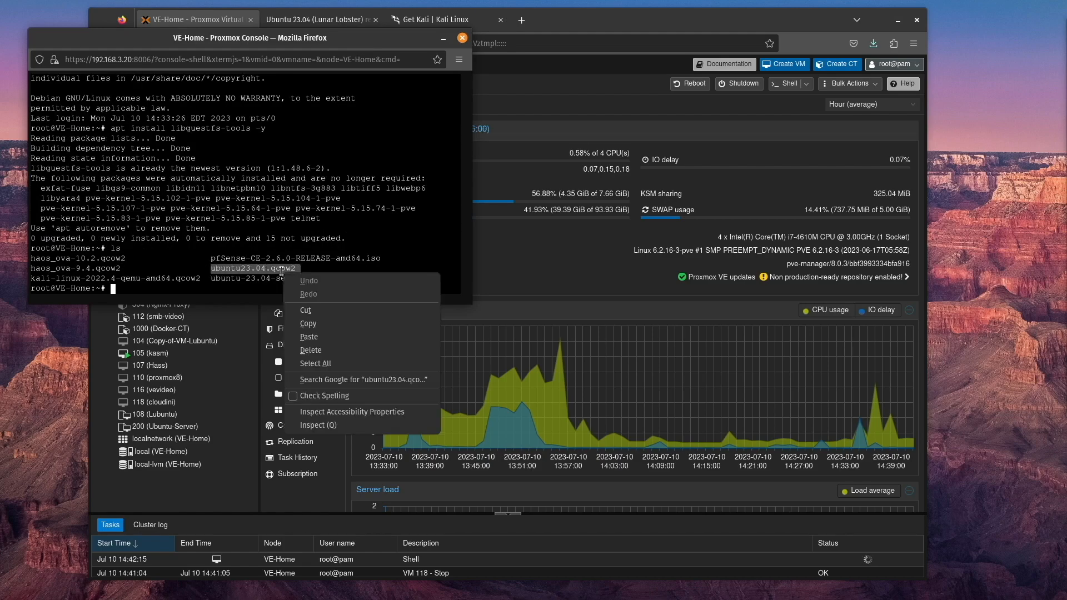
left_click(320, 327)
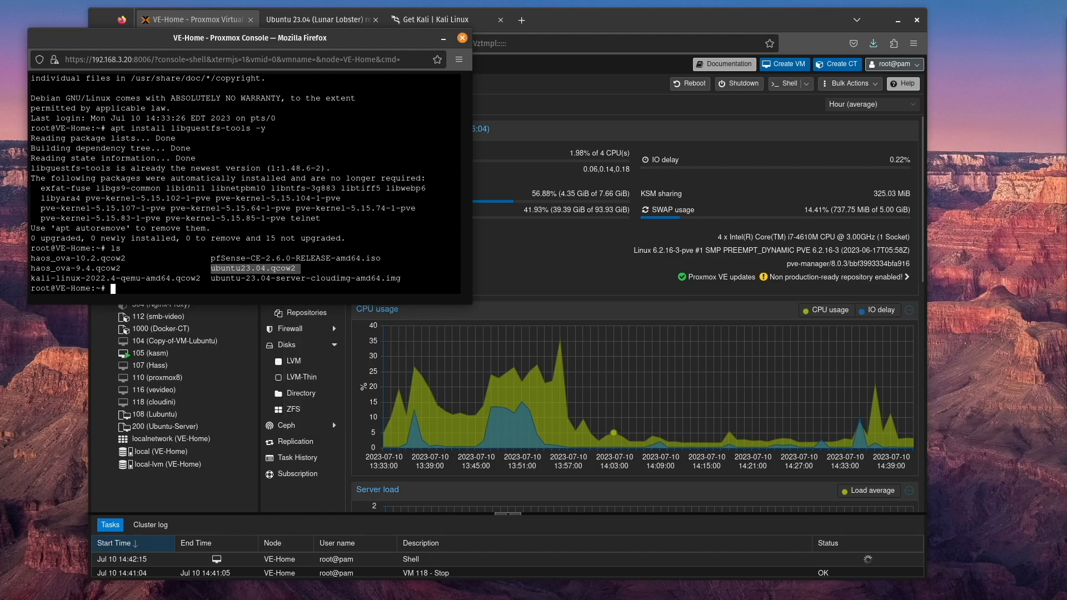
Add the guest agent to the Ubuntu image by running virt-customize -a ubuntu23.04.qcow2 --install qemu-guest-agent
right_click(225, 291)
left_click(266, 360)
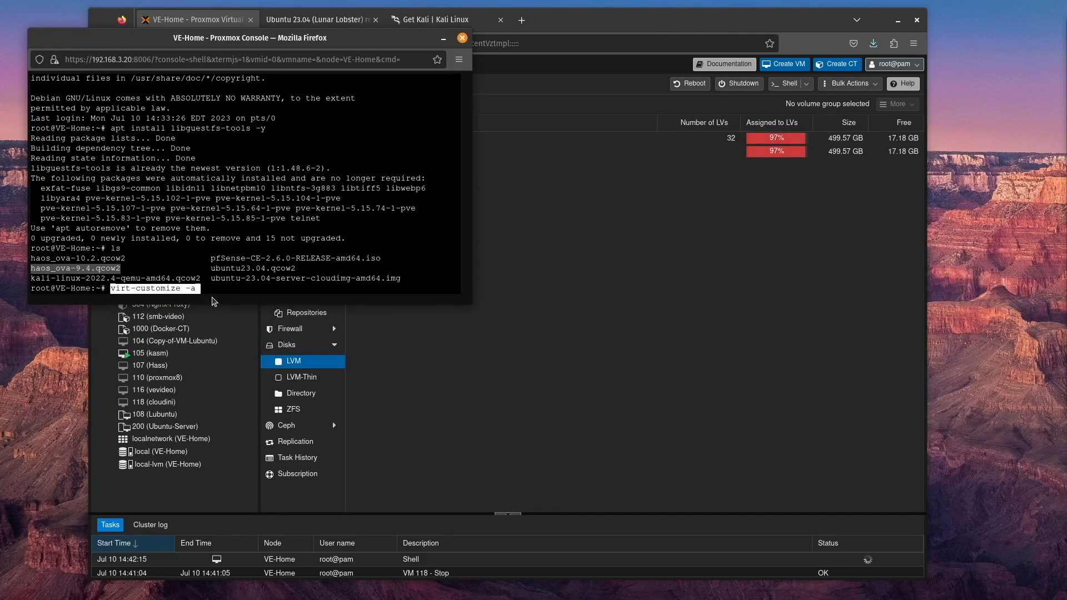
left_click(215, 290)
left_click(216, 289)
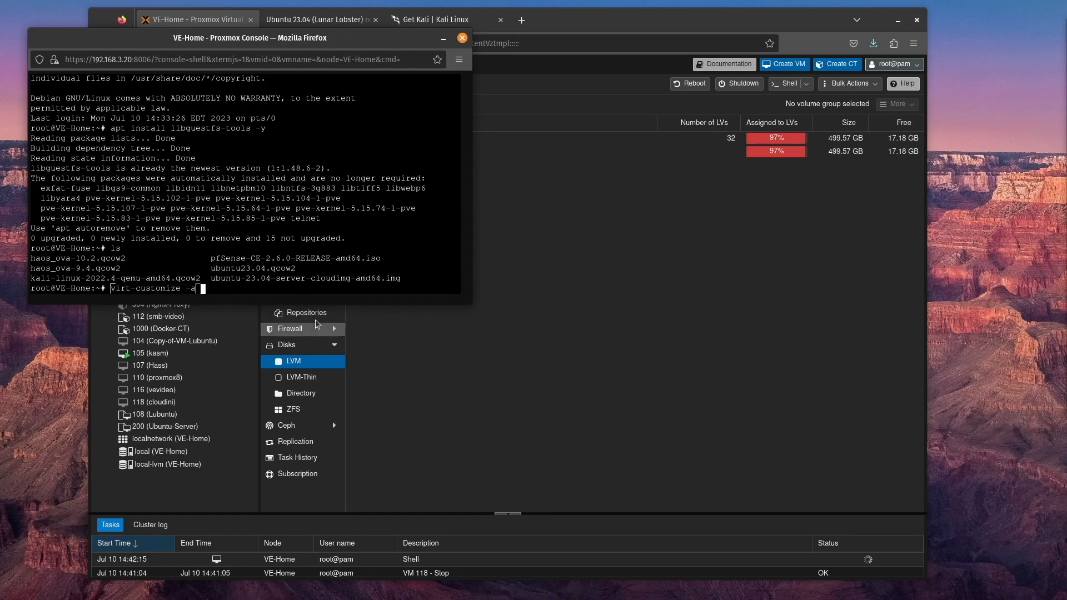
double_click(210, 269)
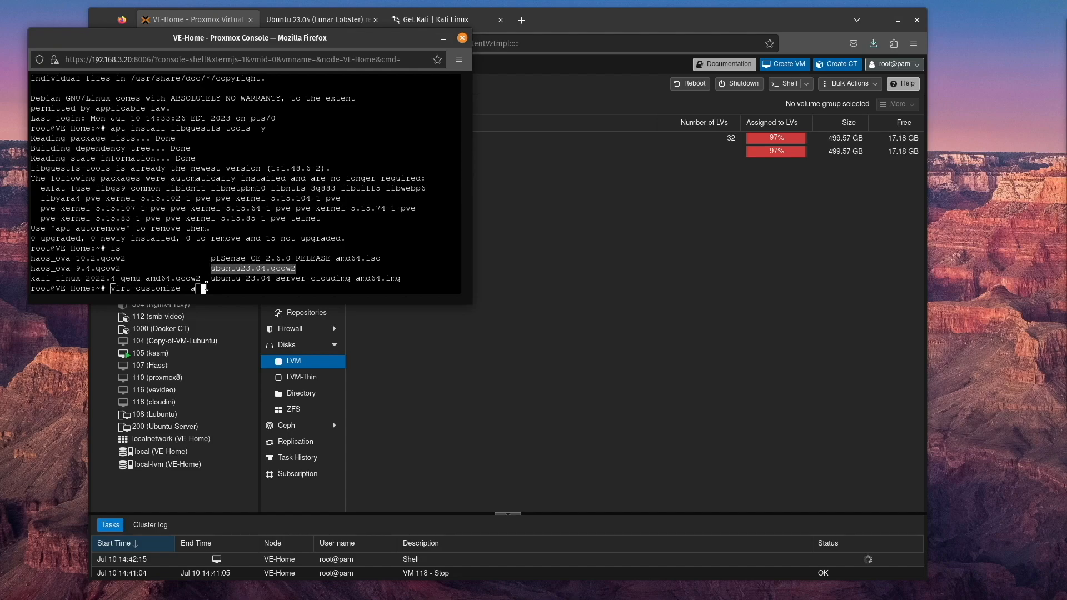
right_click(212, 290)
left_click(261, 357)
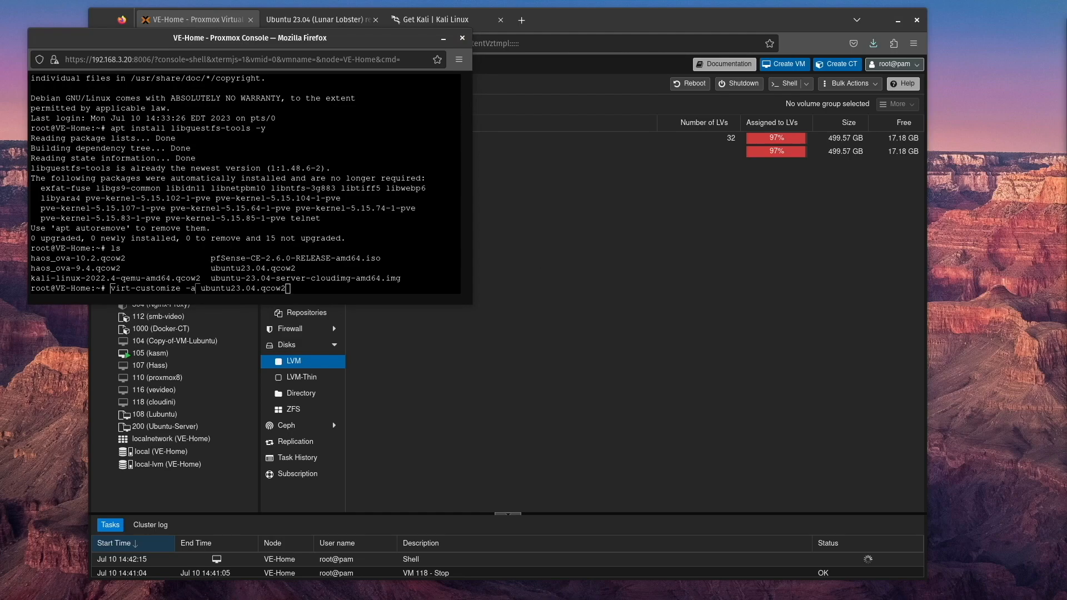
type("--install qemu-guest-agent")
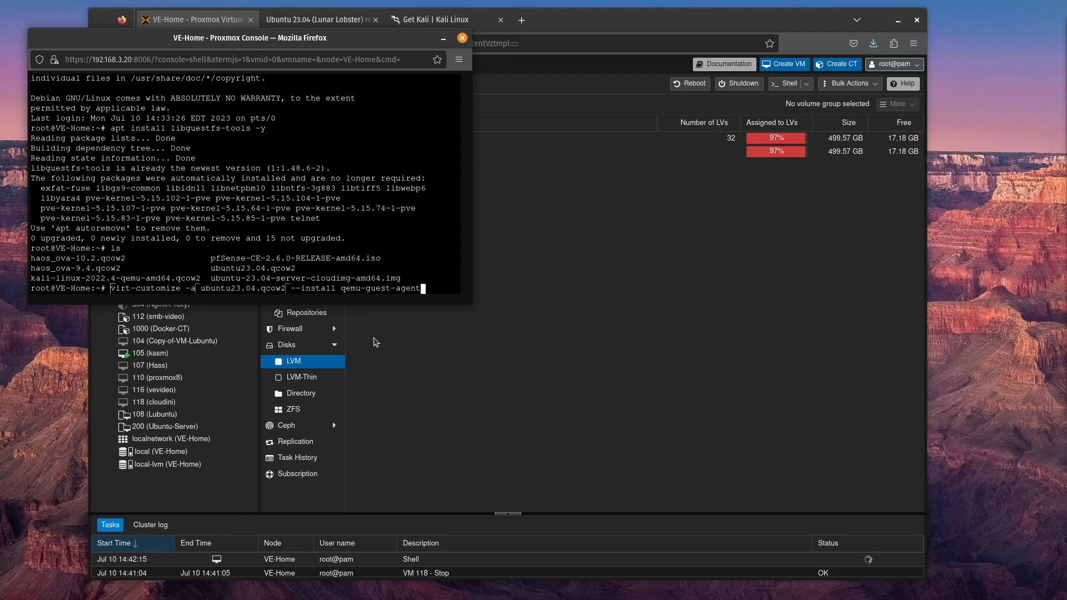
key("Return")
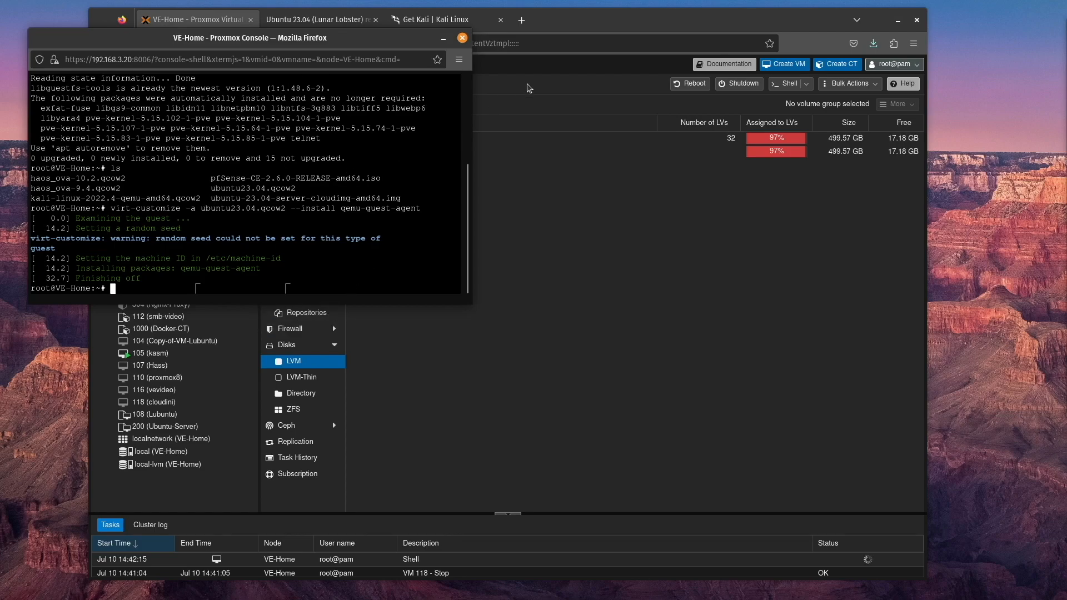
Detach hard disk scsi0 from VM 118 (cloudini) and permanently remove it from the unused disks
left_click(565, 26)
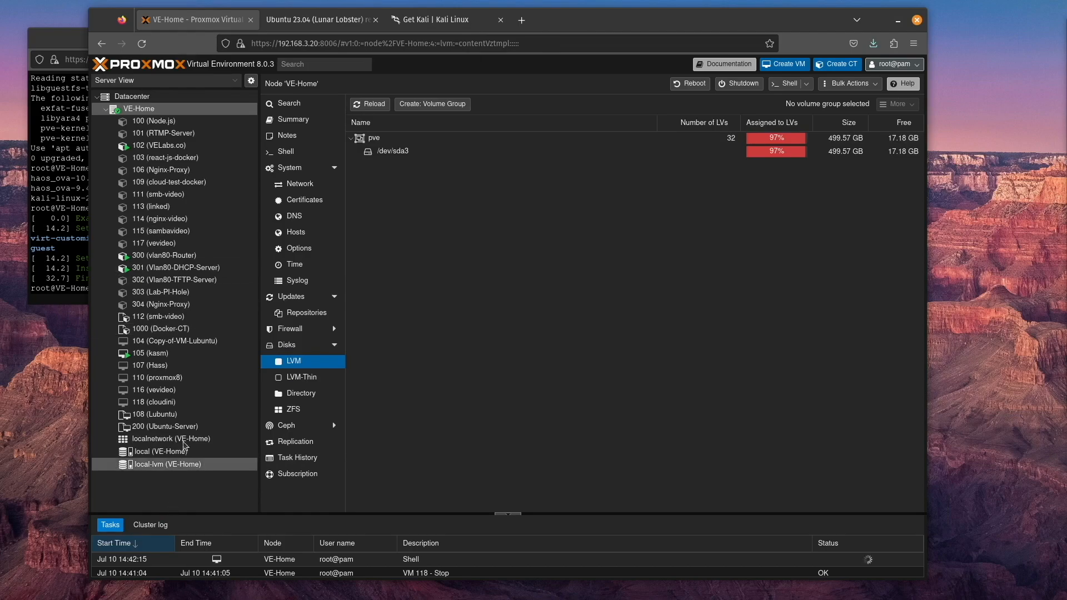
left_click(159, 402)
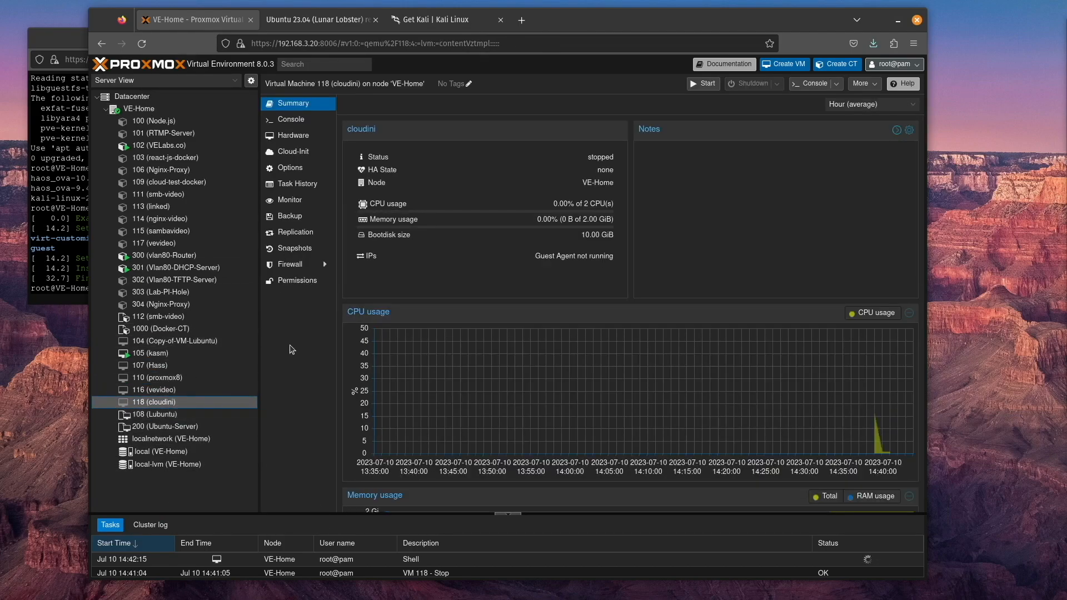
left_click(310, 139)
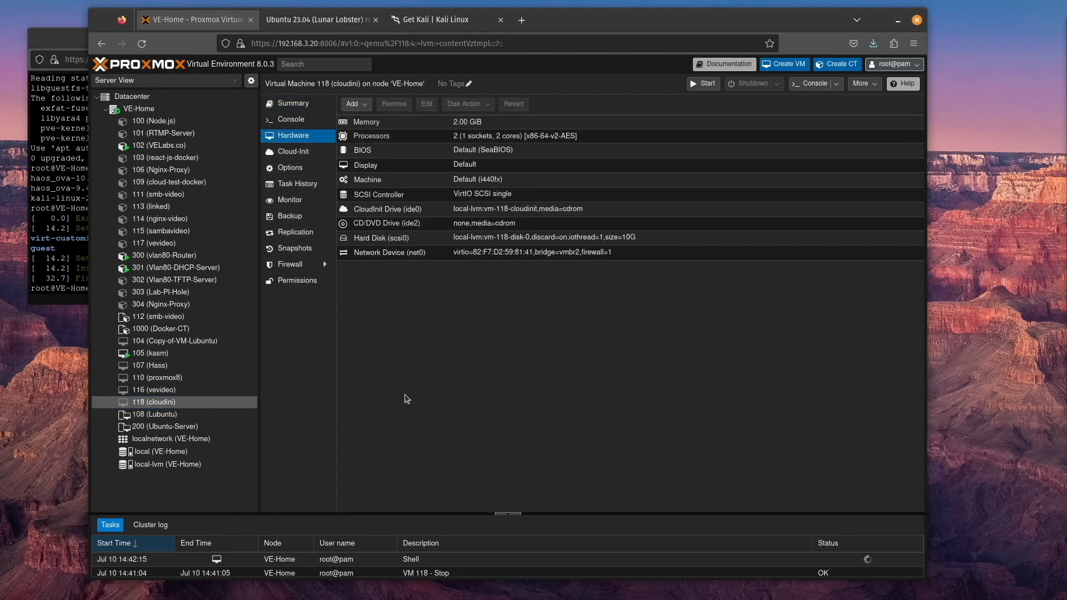
left_click(394, 104)
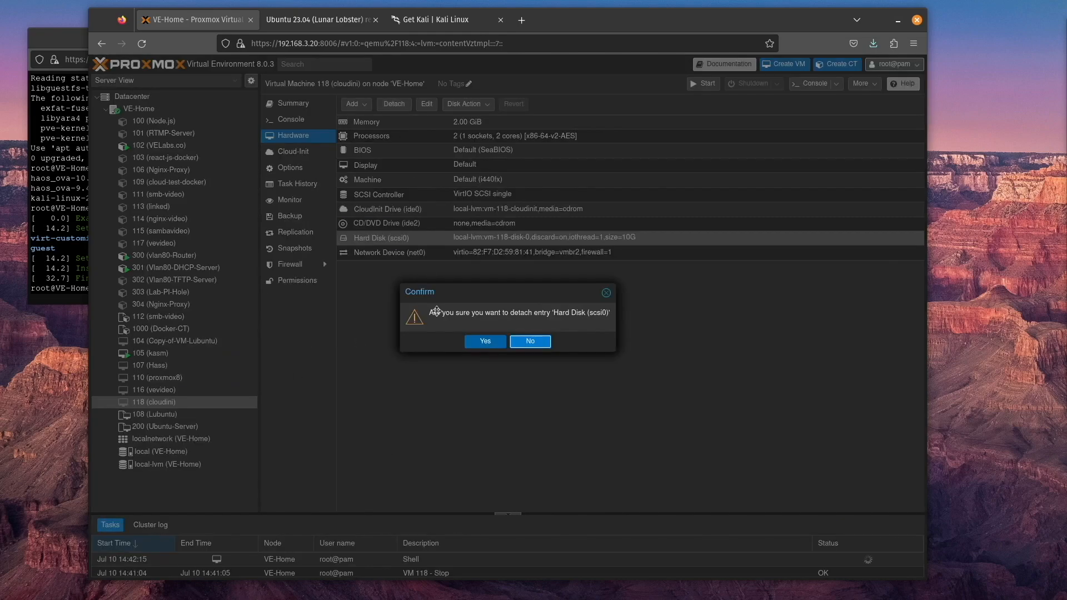
left_click(485, 344)
left_click(387, 256)
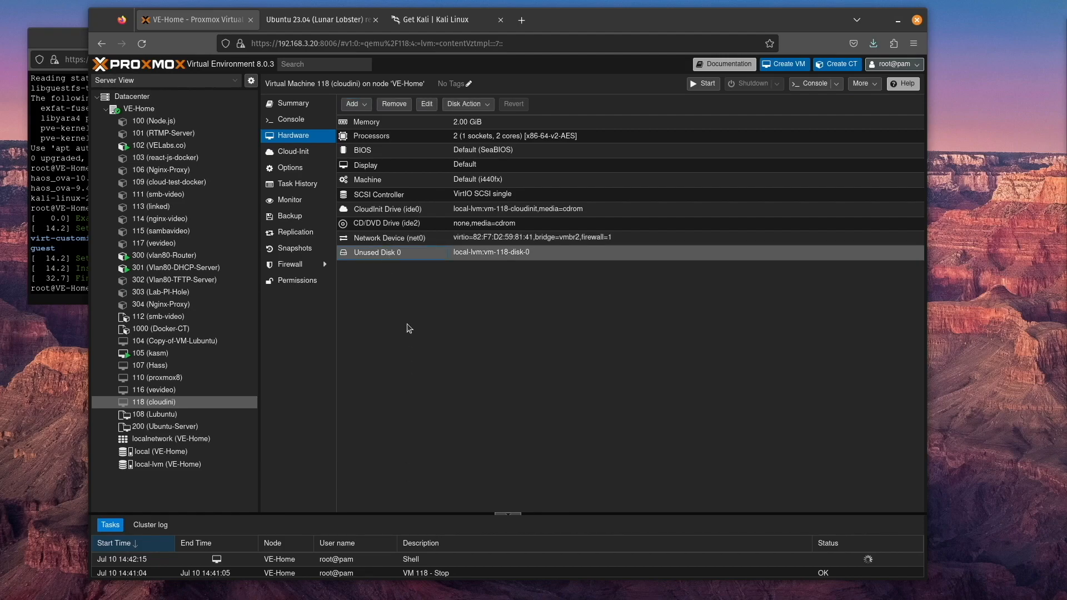
left_click(394, 104)
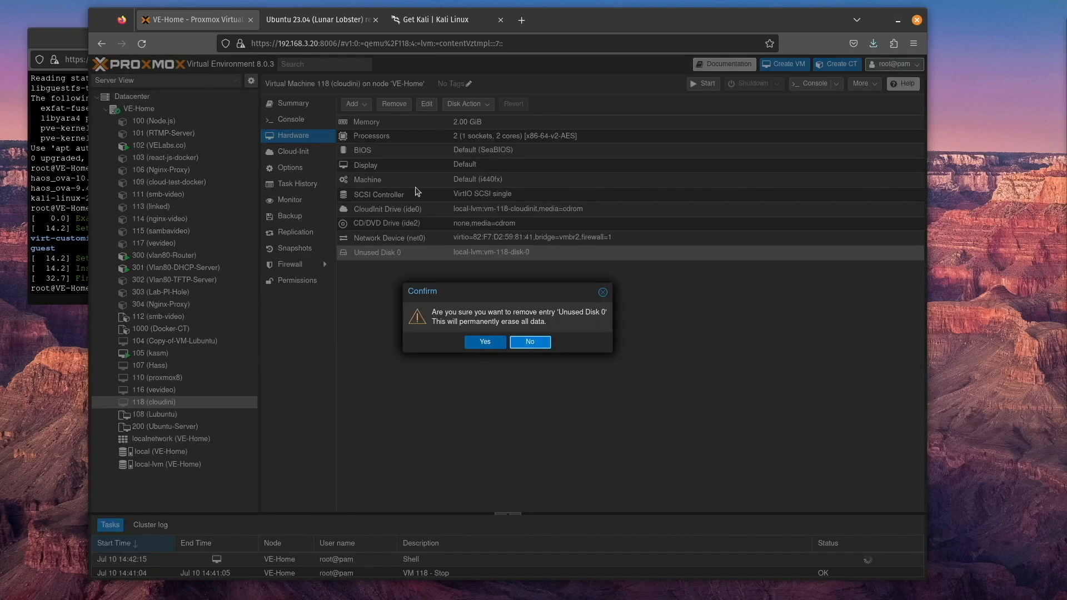
left_click(484, 341)
Import the customized image into VM 118 by running qm importdisk 118 ubuntu23.04.qcow2 local-lvm, and close the node shell
left_click(81, 240)
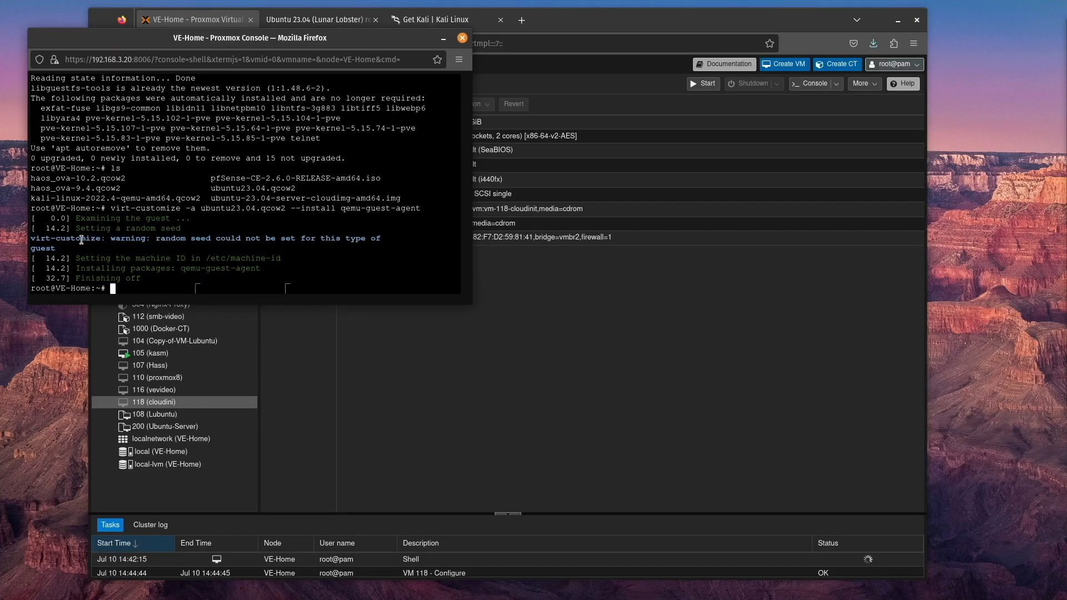
key("ctrl+shift+v")
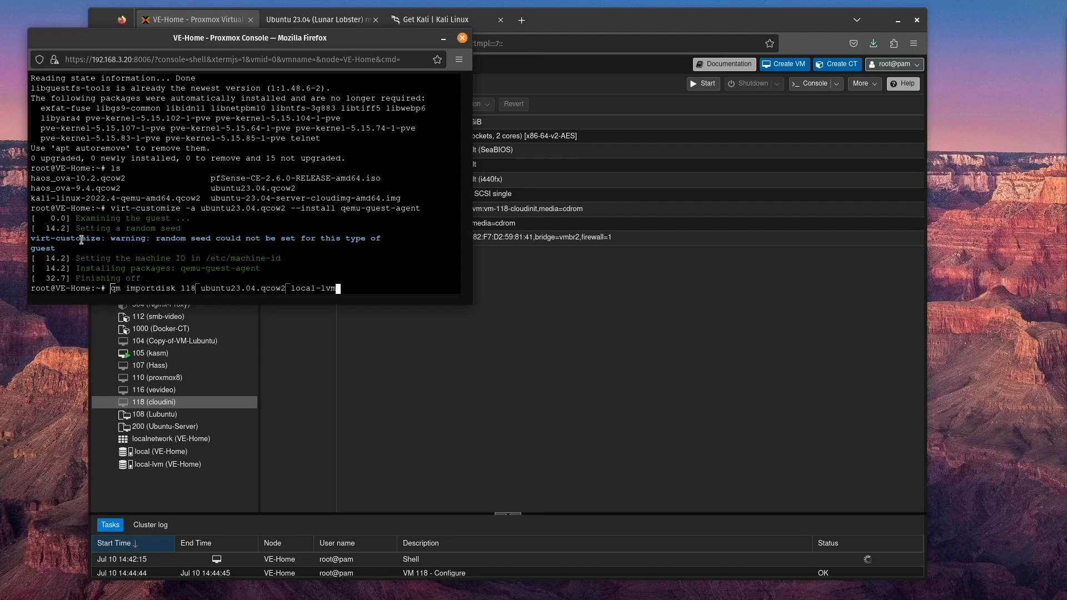
key("Return")
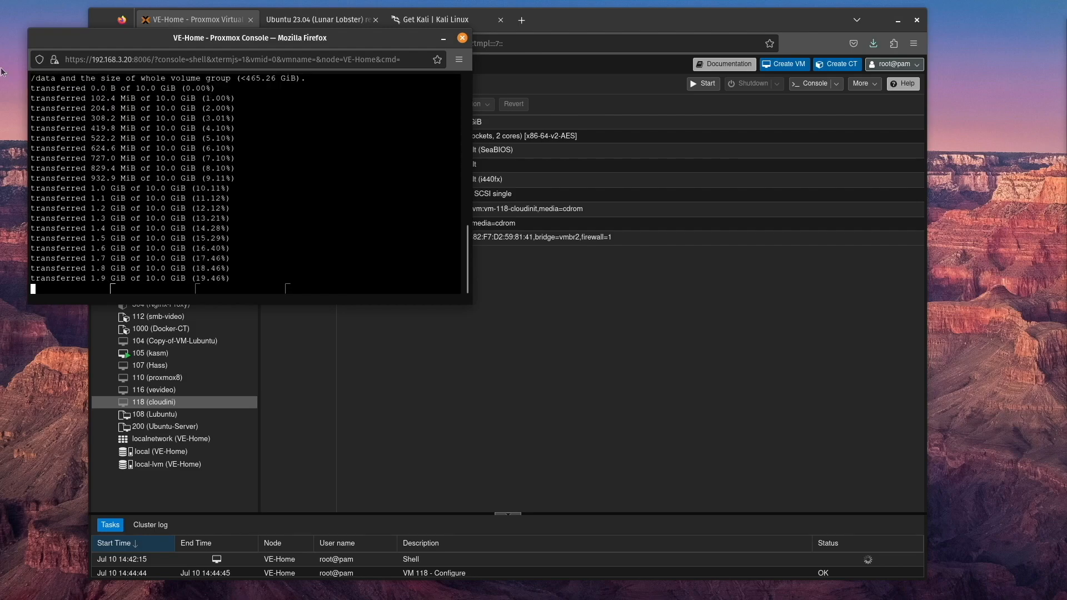
left_click(462, 37)
Attach VM 118's newly imported unused disk as SCSI 0 with Discard enabled
left_click(343, 216)
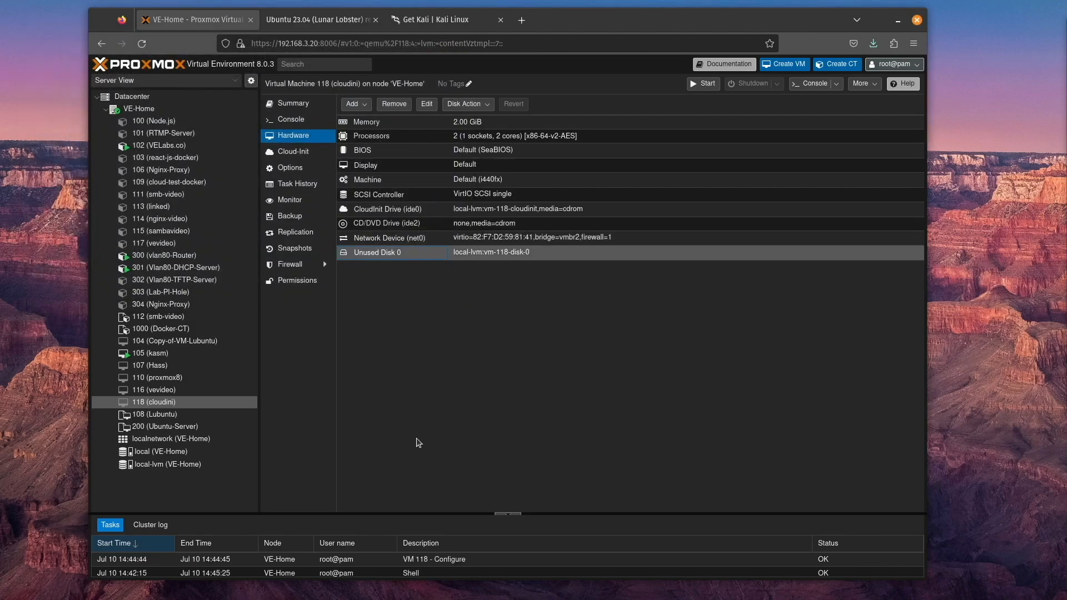
left_click(427, 104)
left_click(576, 299)
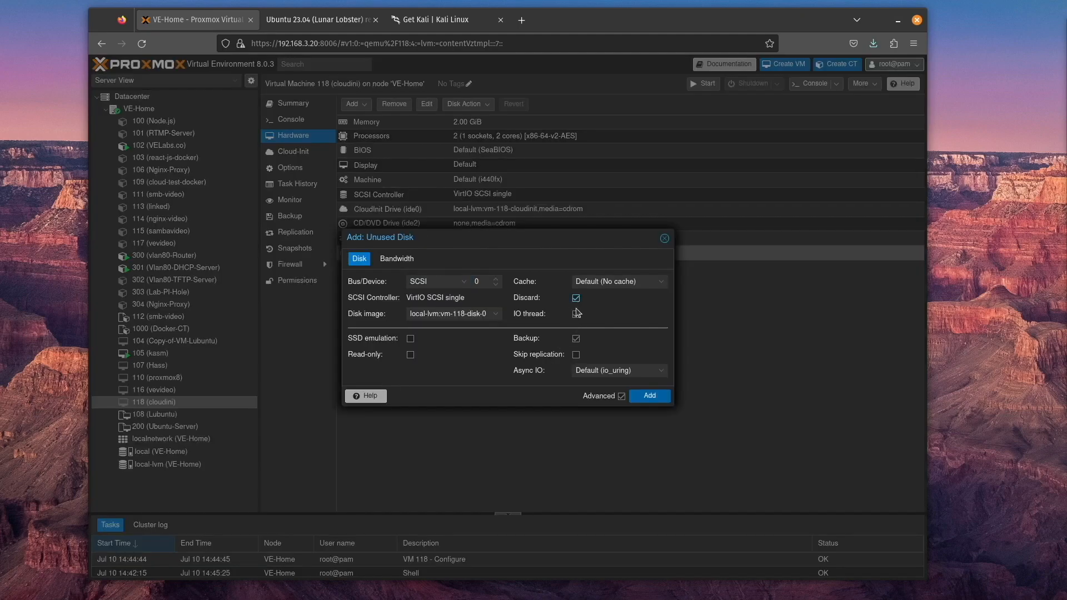
left_click(641, 398)
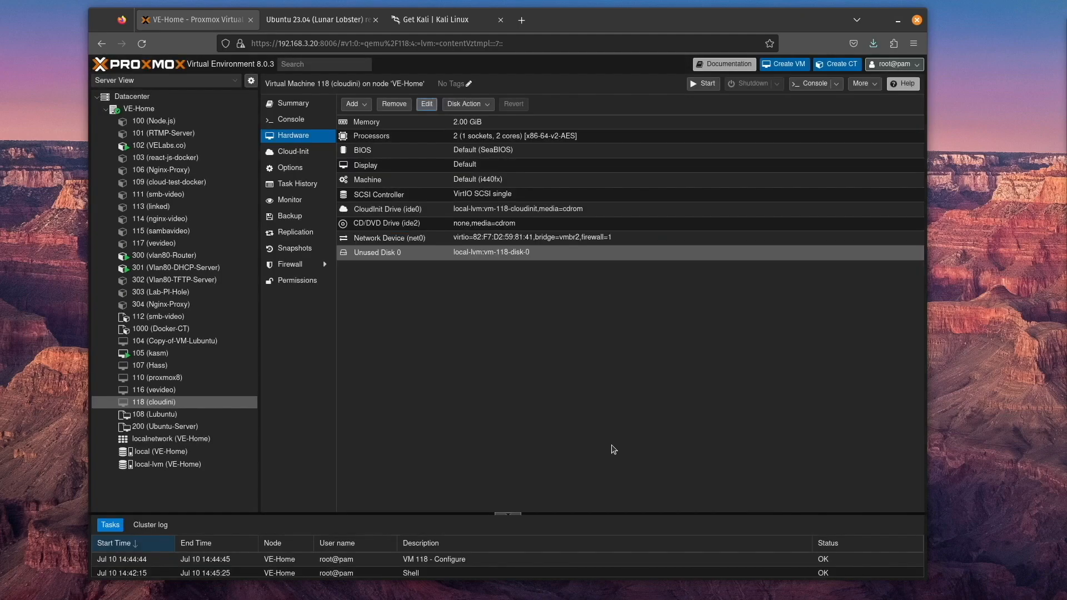
Put scsi0 first in VM 118's boot order and enable it as a boot device
left_click(298, 168)
double_click(367, 177)
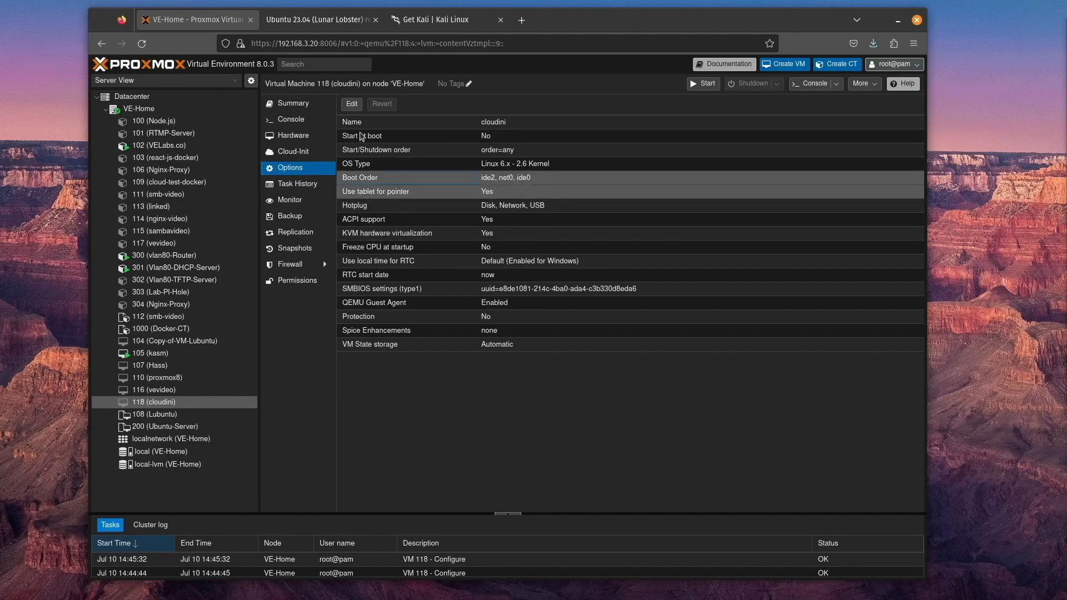
left_click_drag(444, 331, 445, 284)
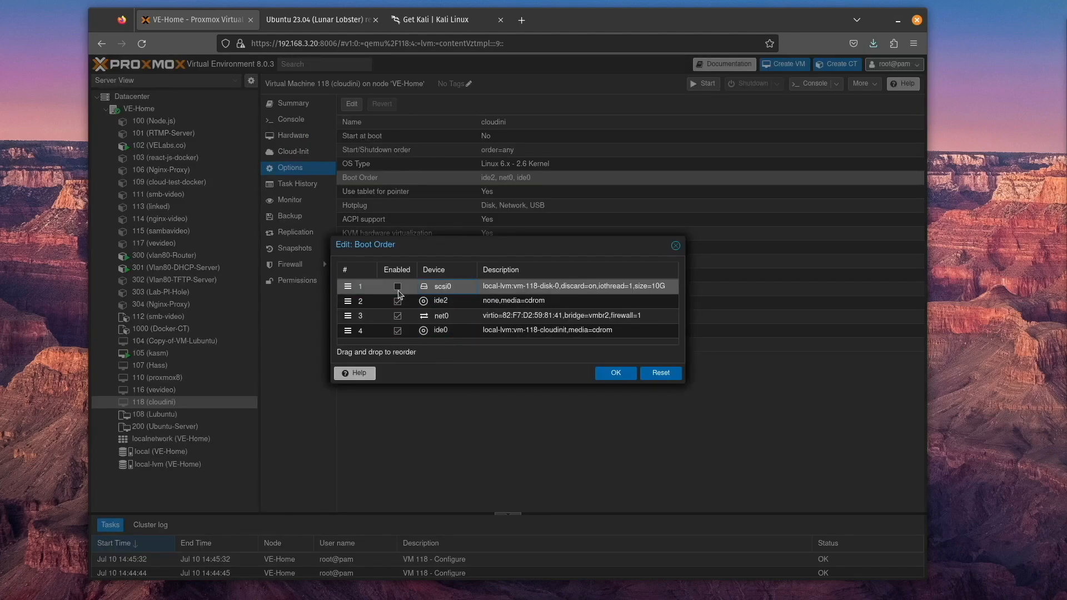
left_click(615, 373)
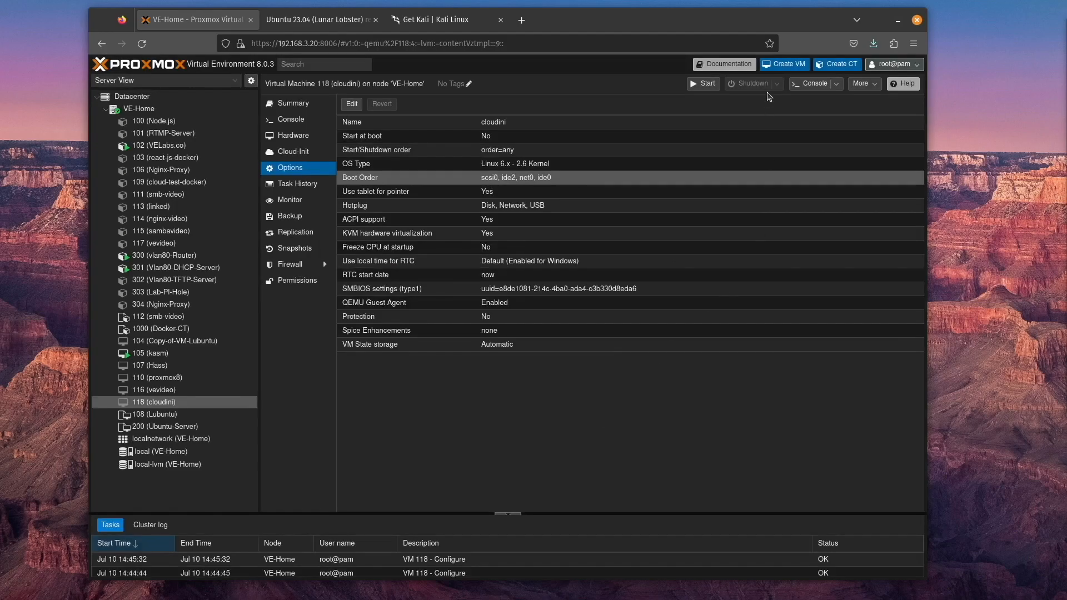
Start VM 118, open its console, and check its reported IP addresses in the VM summary and console
left_click(705, 84)
left_click(815, 85)
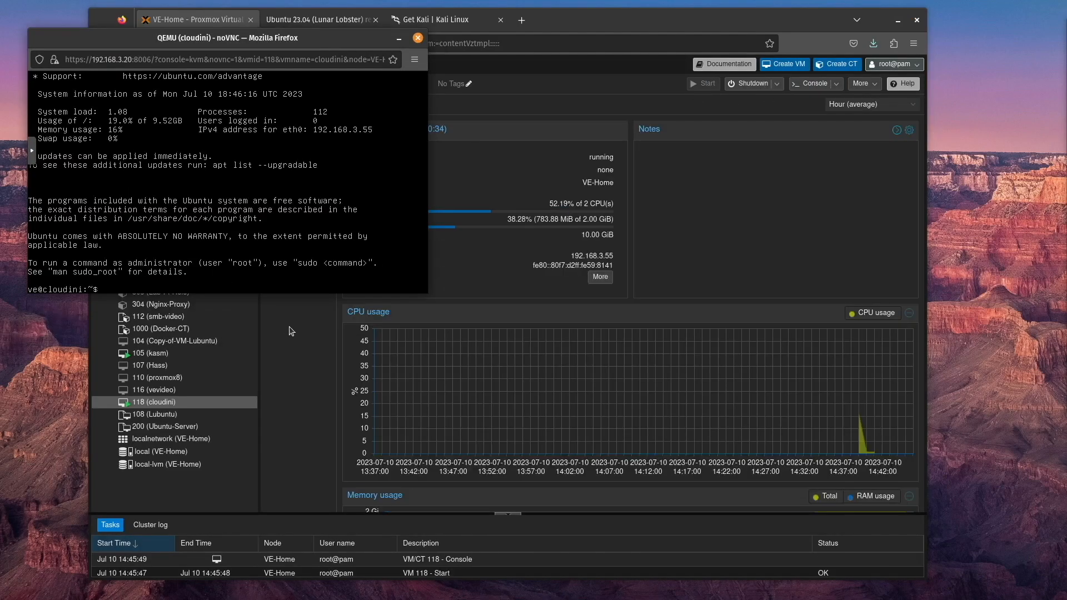
left_click(290, 327)
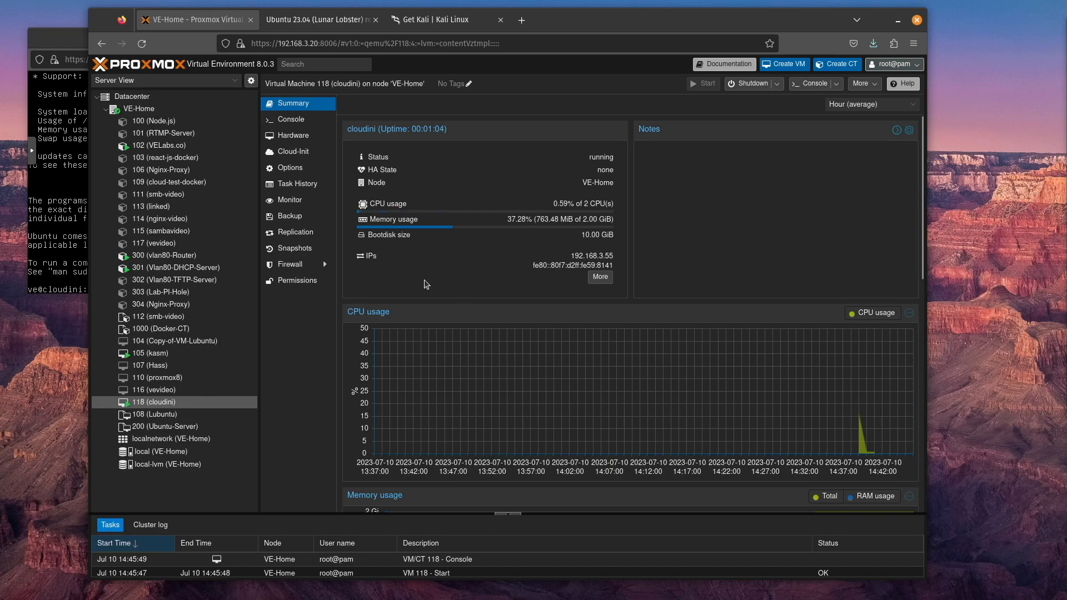
left_click(64, 236)
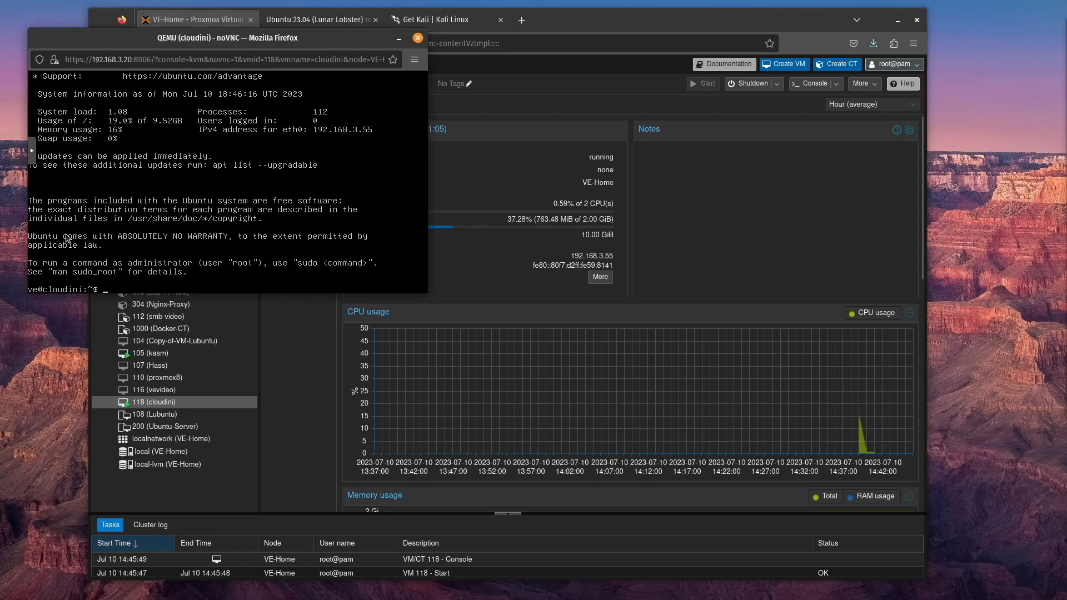
Close the cloudini console and shut down VM 118
left_click(418, 39)
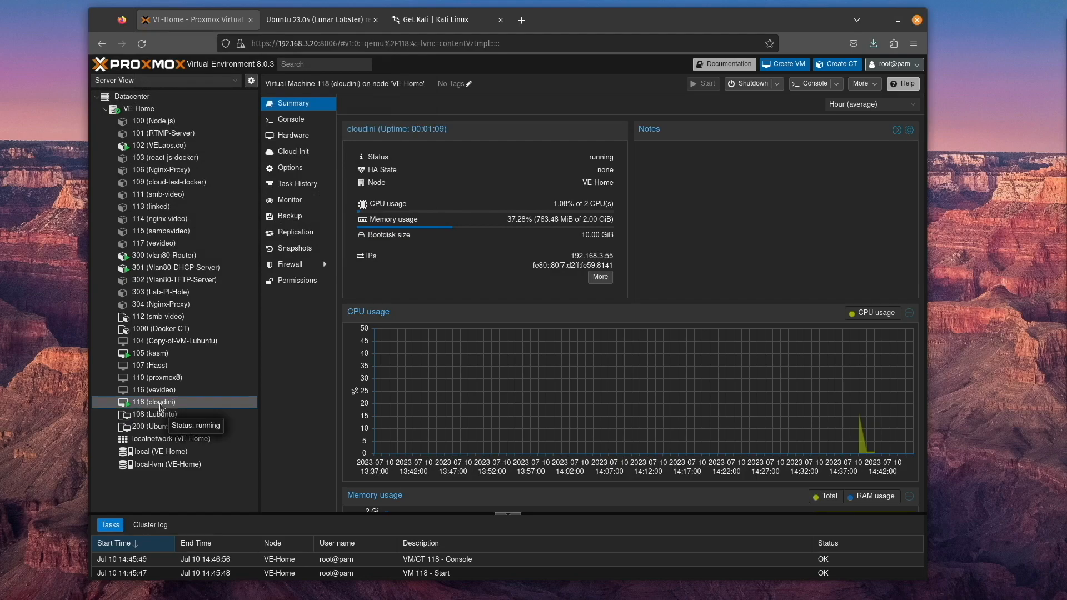
left_click(761, 84)
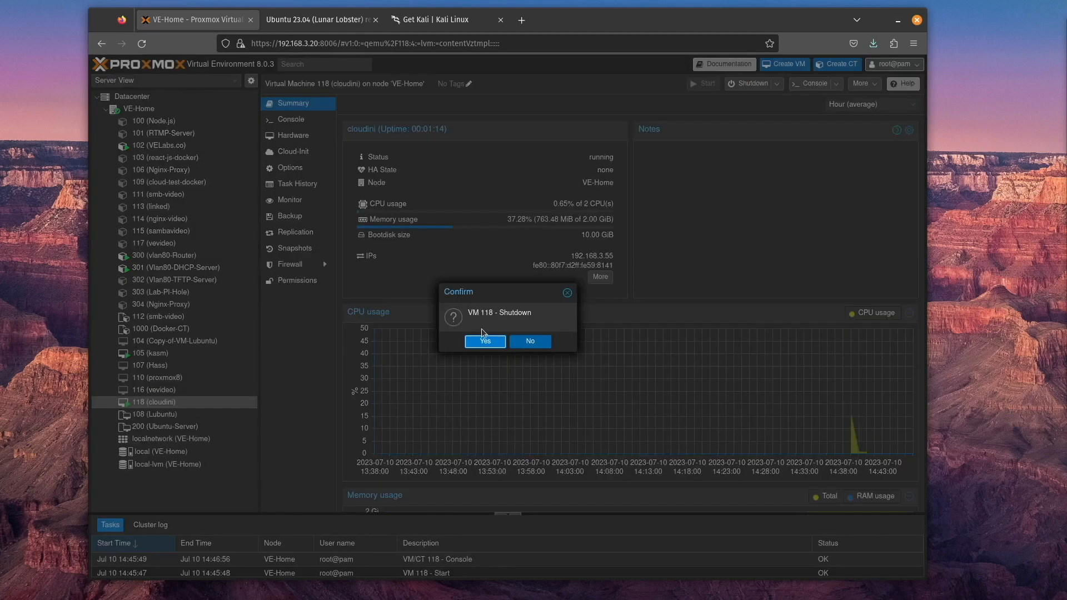
left_click(487, 342)
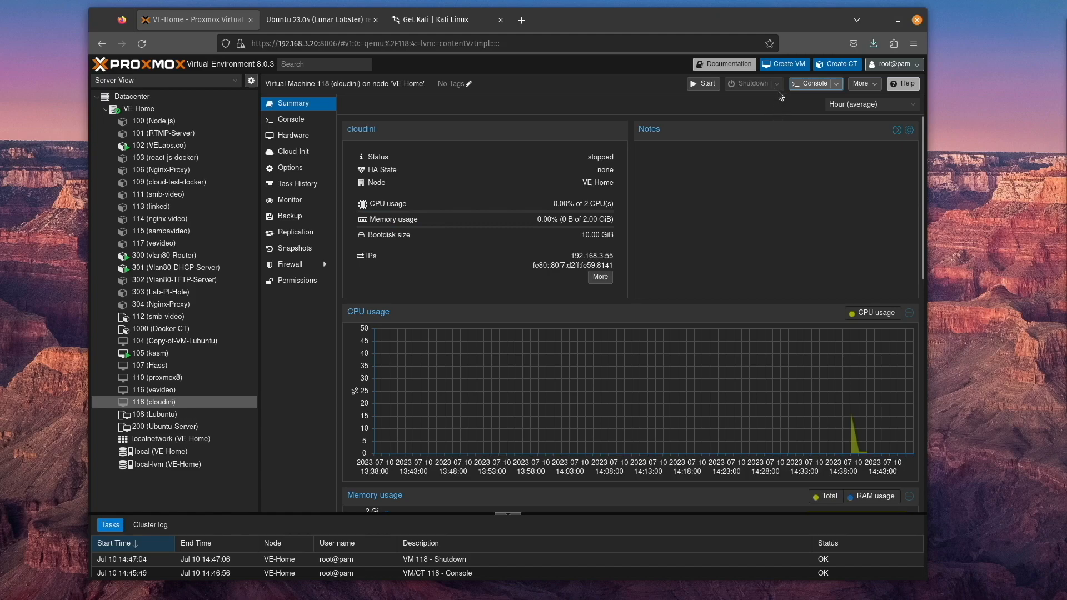
Remove VM 118 (cloudini), confirming its ID, with purging from job configurations and destruction of unreferenced disks enabled
key("Up")
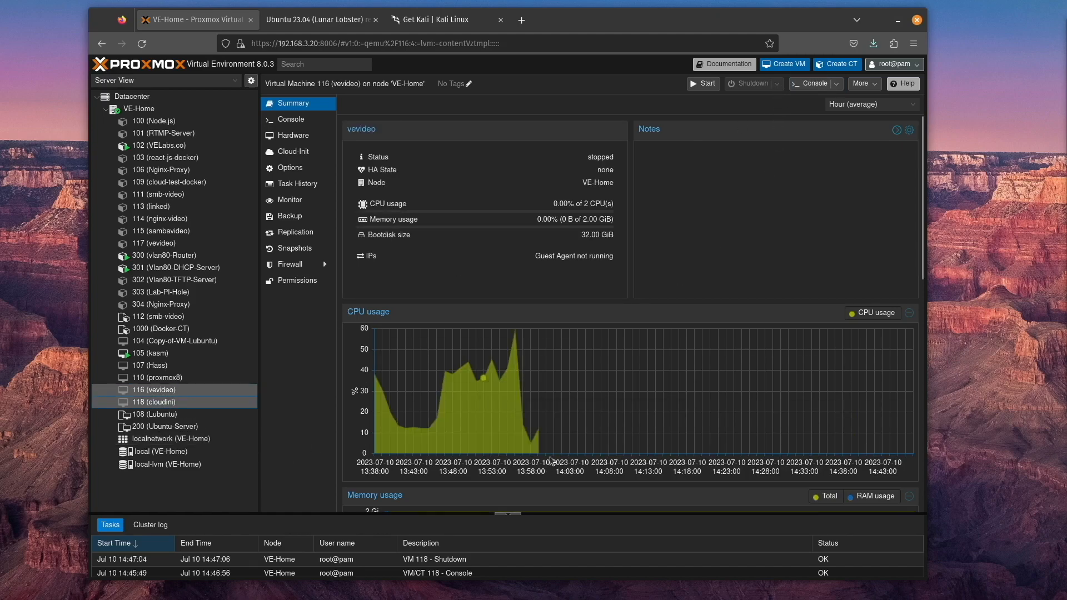
left_click(160, 403)
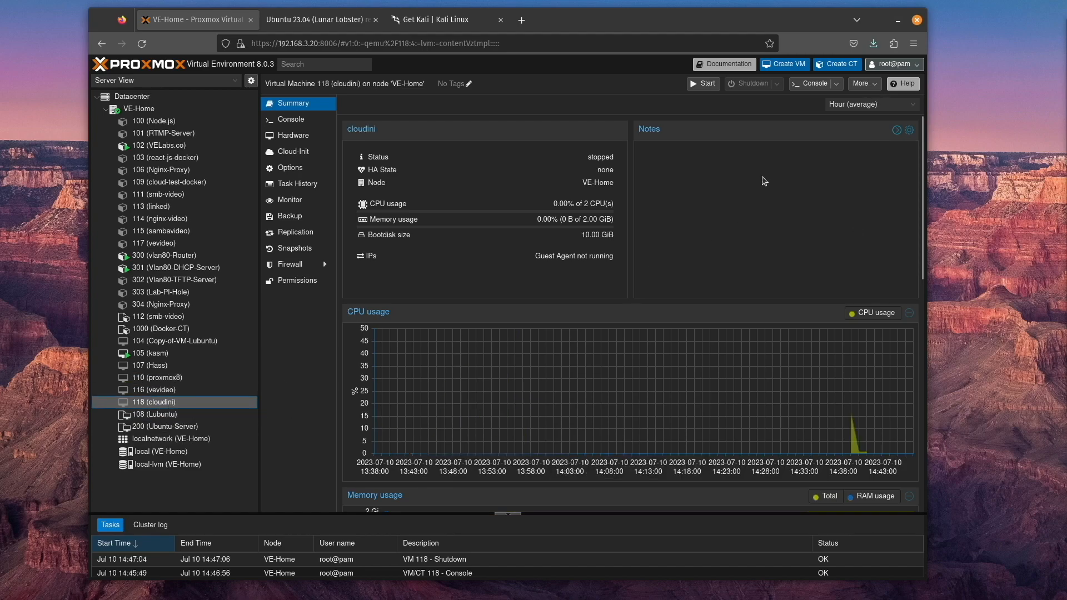
left_click(864, 84)
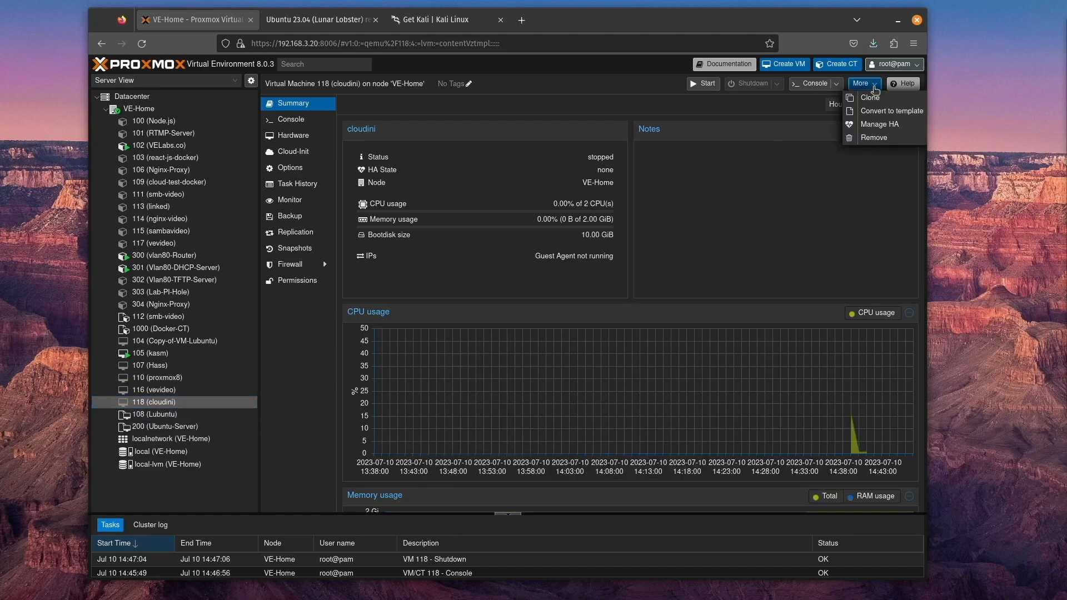
left_click(872, 139)
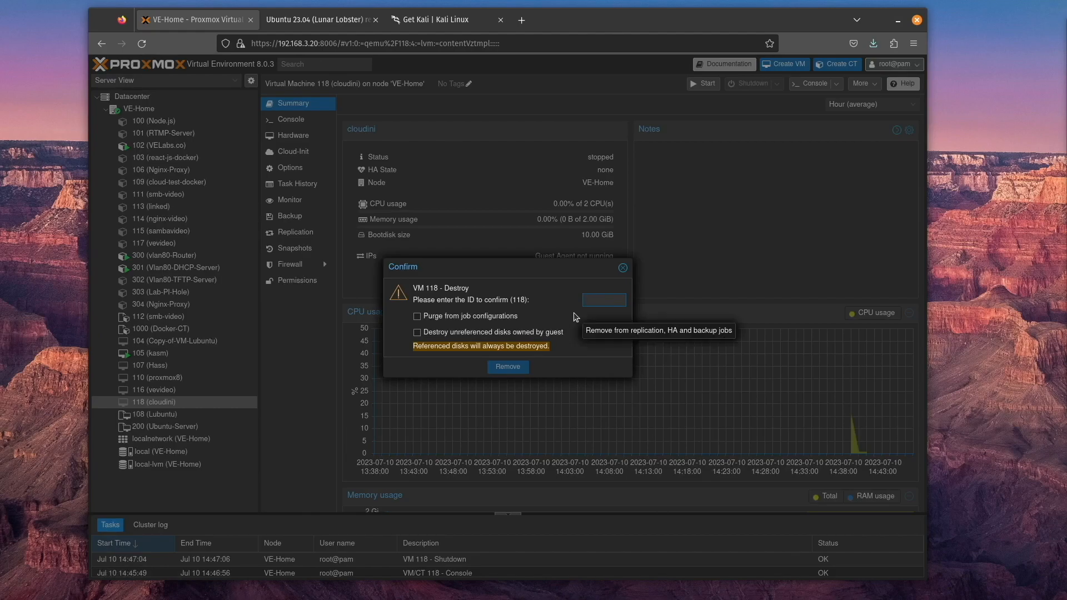
type("118")
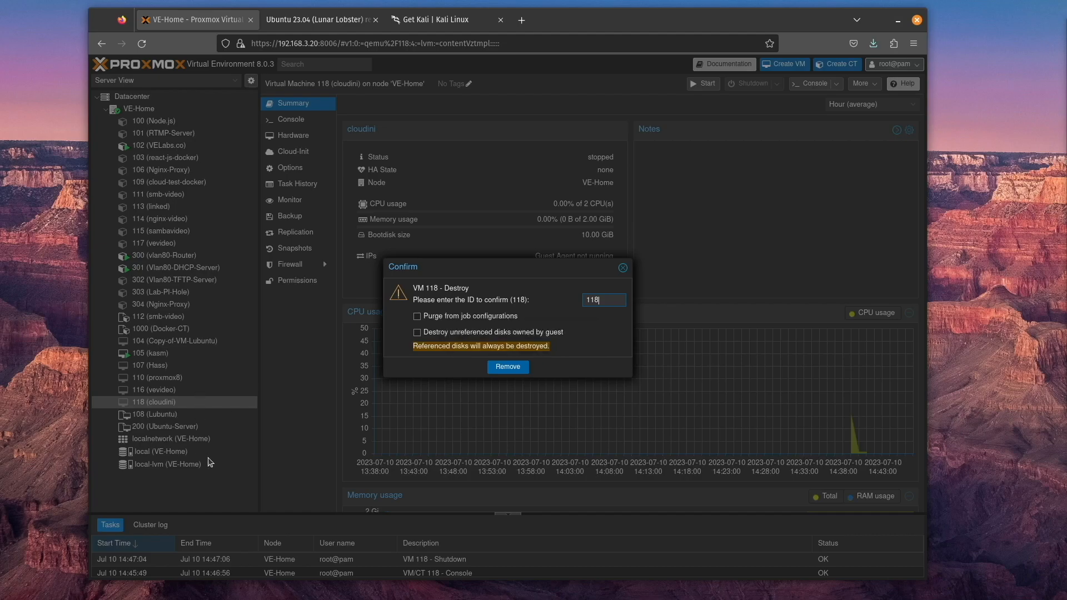
left_click(446, 317)
left_click(448, 333)
left_click(508, 367)
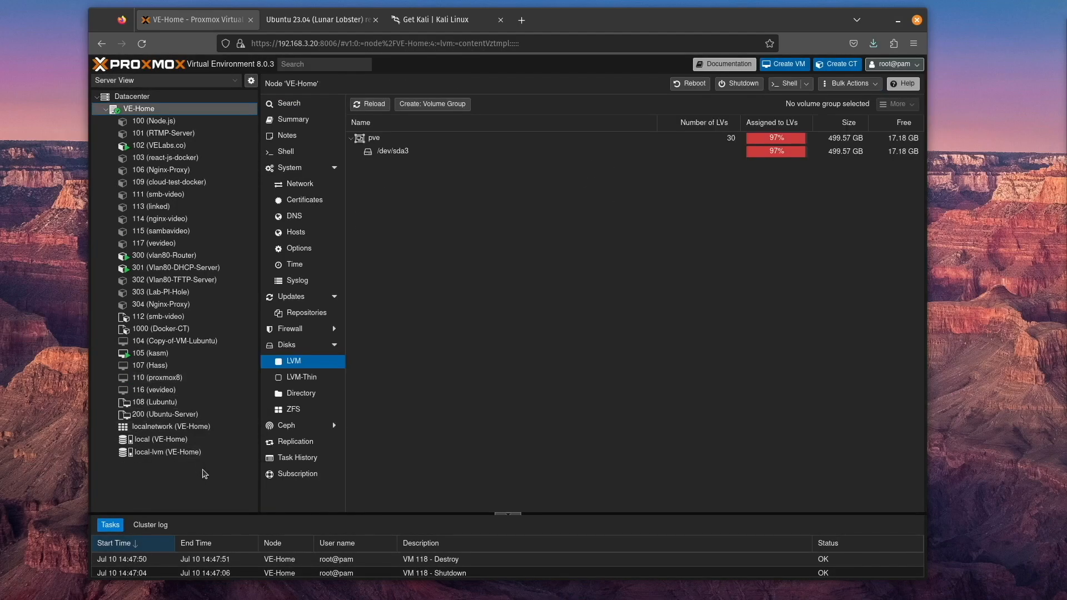
Remove container 117 (vevideo), confirming its ID, with job configuration purge and unreferenced disk destruction enabled
left_click(151, 246)
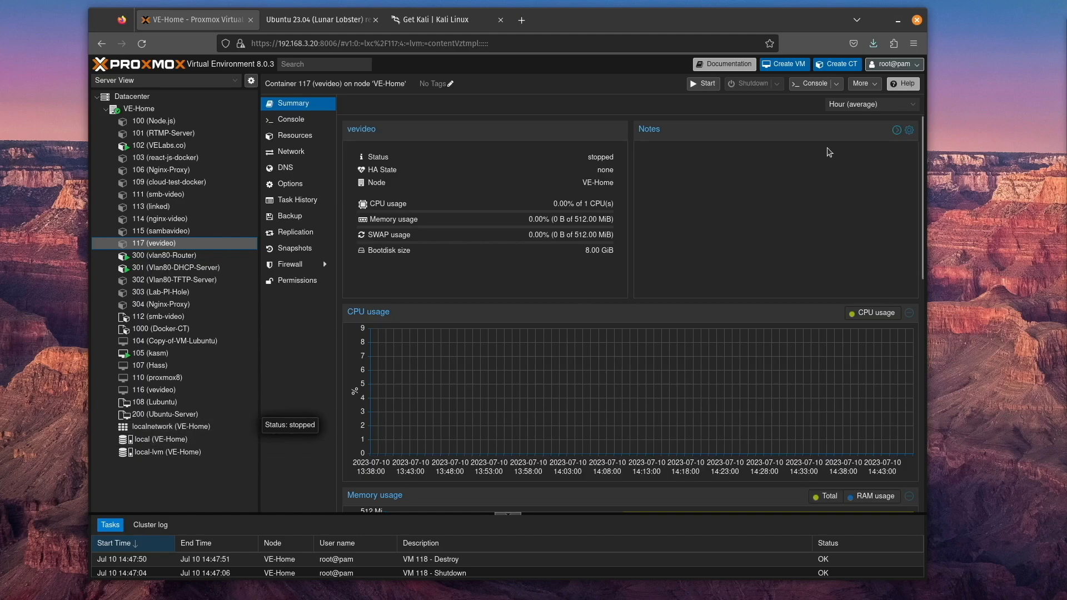
left_click(863, 84)
left_click(876, 138)
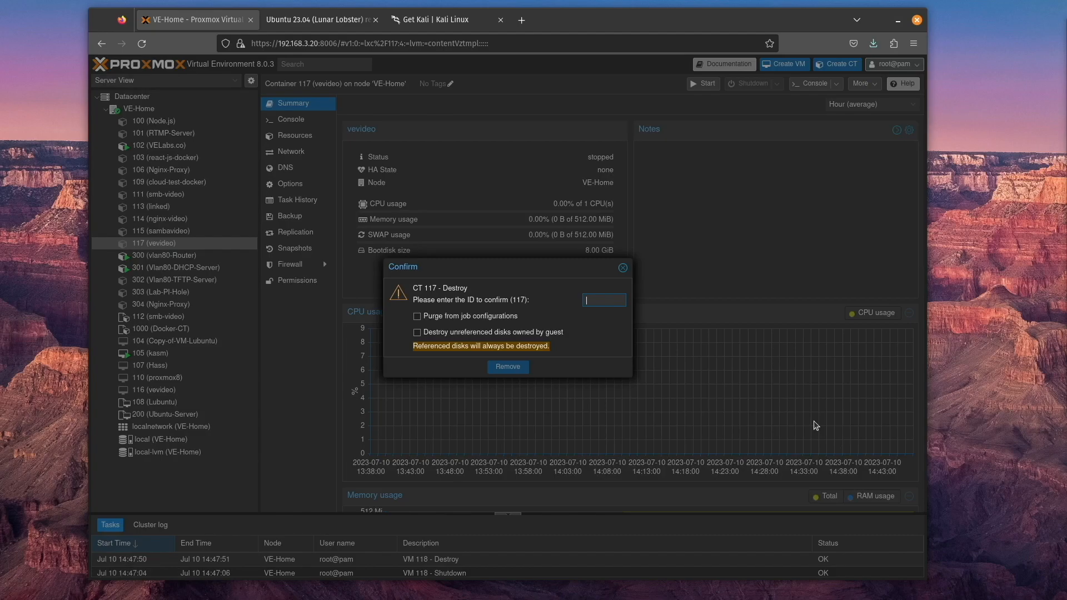
type("117")
left_click(467, 315)
left_click(471, 332)
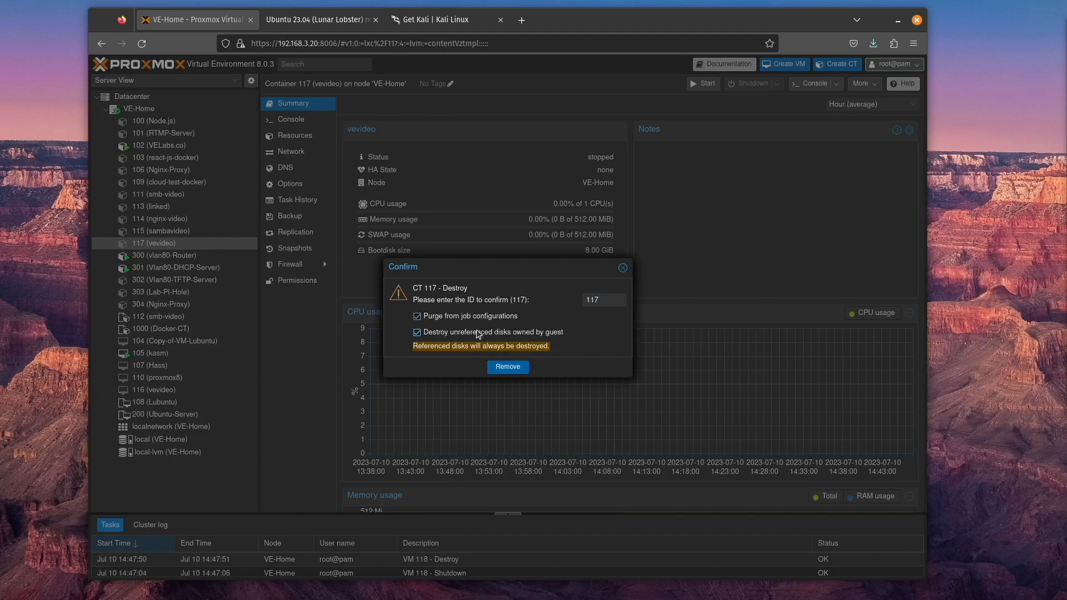
left_click(511, 371)
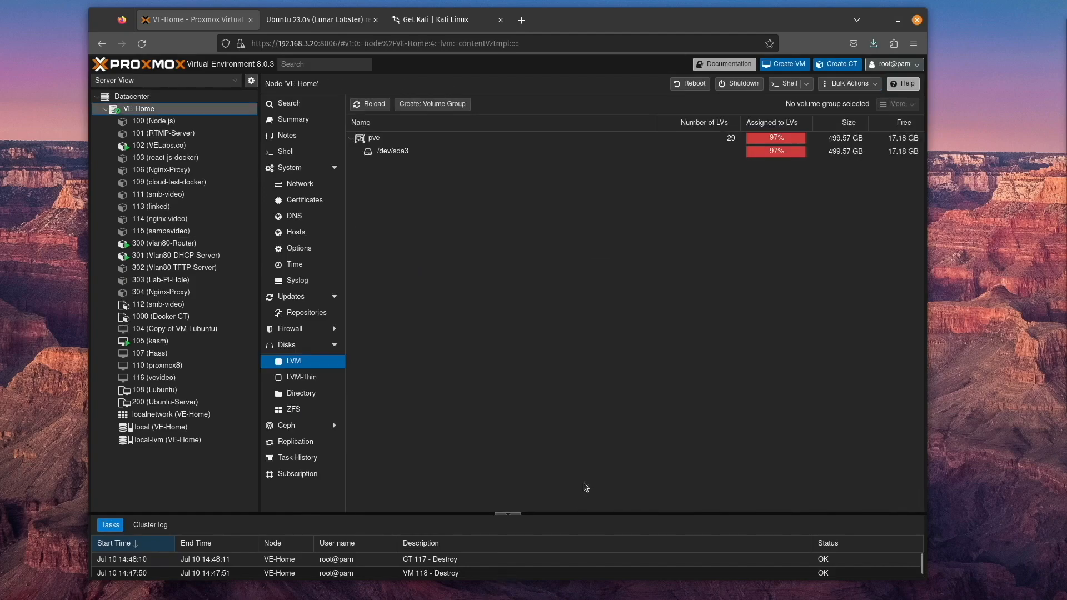